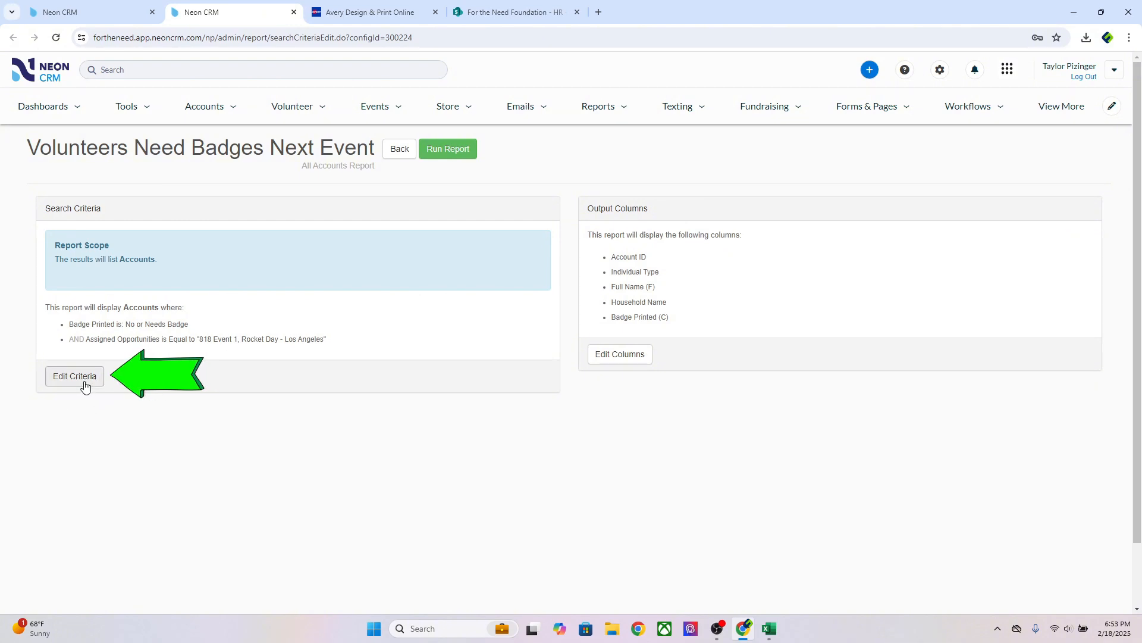
Limit the report's Assigned Opportunities criteria to the TESTING - opportunity
click(83, 385)
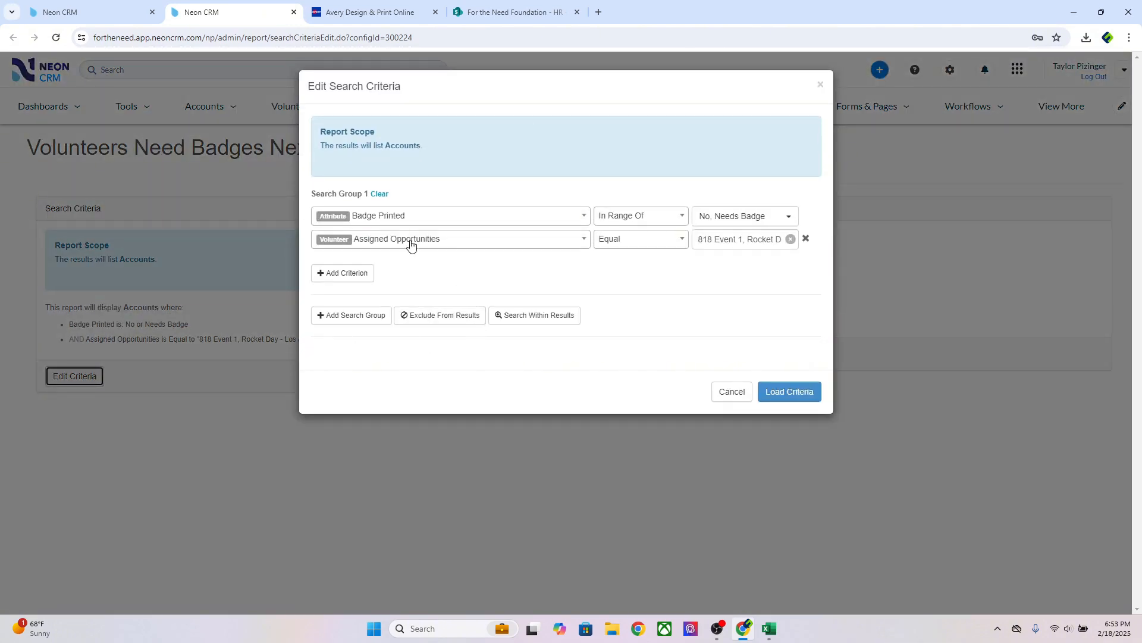
click(734, 240)
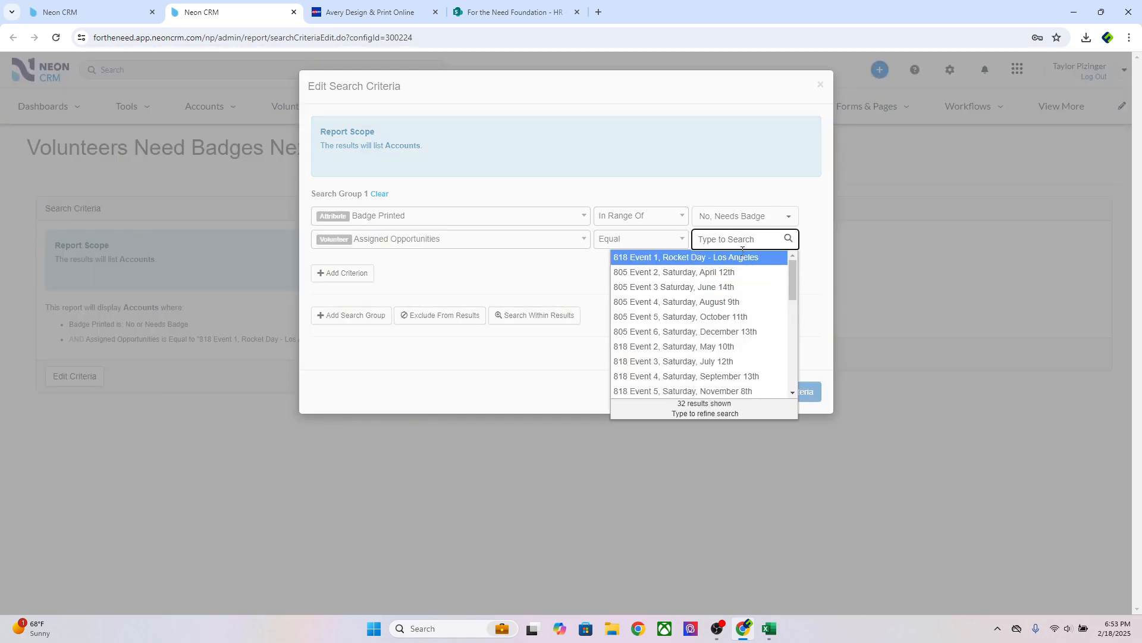
scroll(708, 363, down, 4)
scroll(708, 363, up, 1)
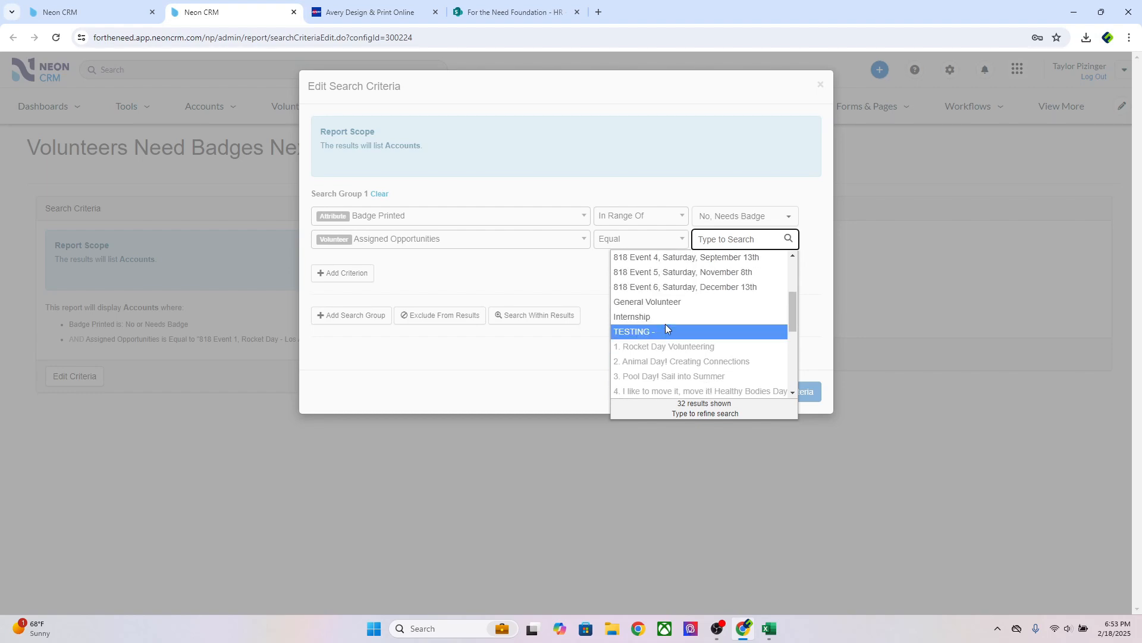
click(666, 328)
click(785, 392)
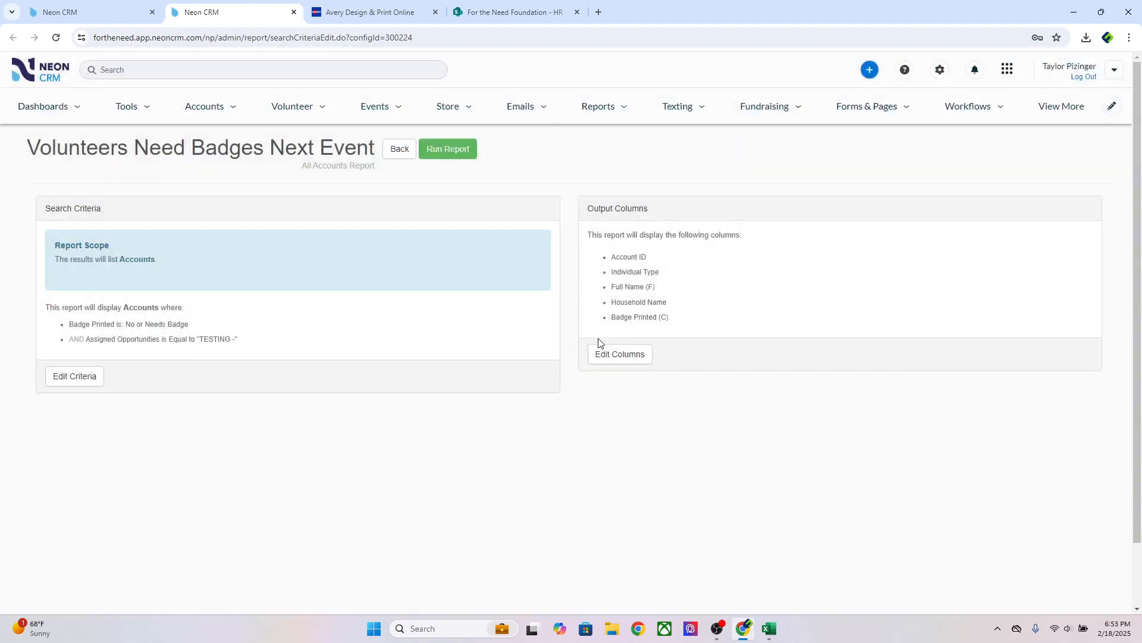
Run the report and export its 15 results to Excel
click(448, 148)
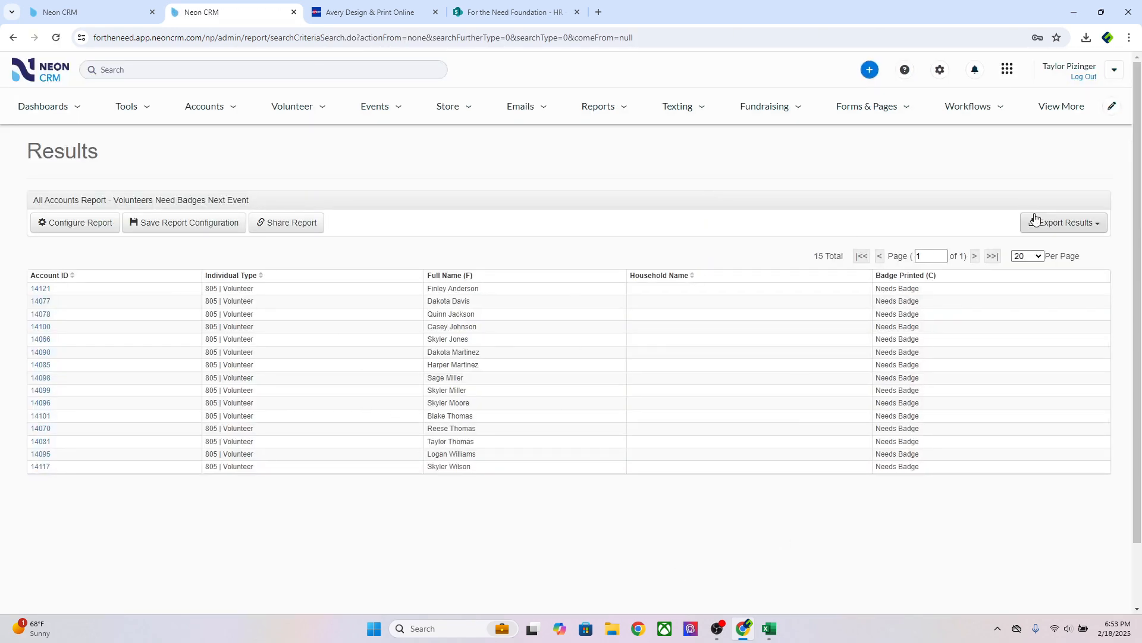
click(1053, 222)
click(1049, 245)
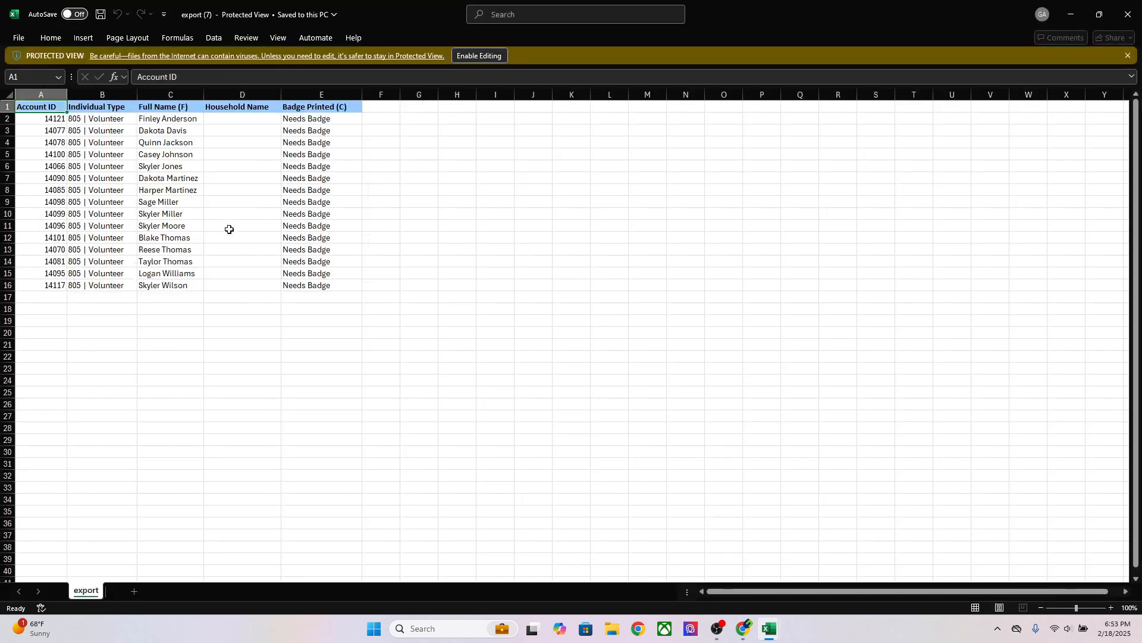
Enable editing on the export and copy the Account ID column
click(498, 55)
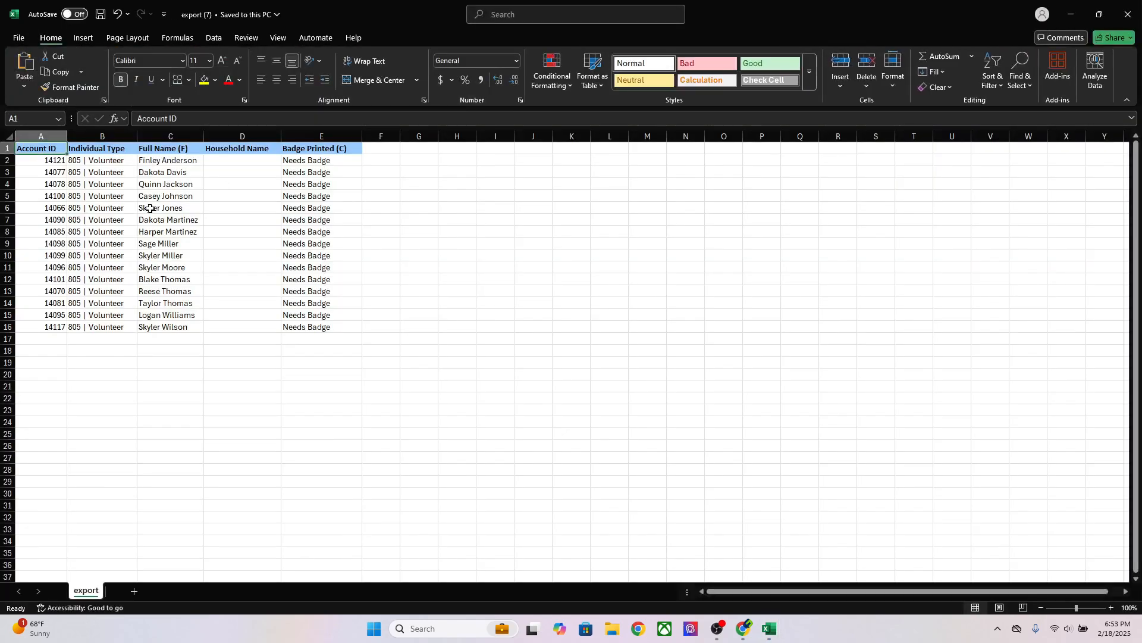
click(150, 208)
click(40, 136)
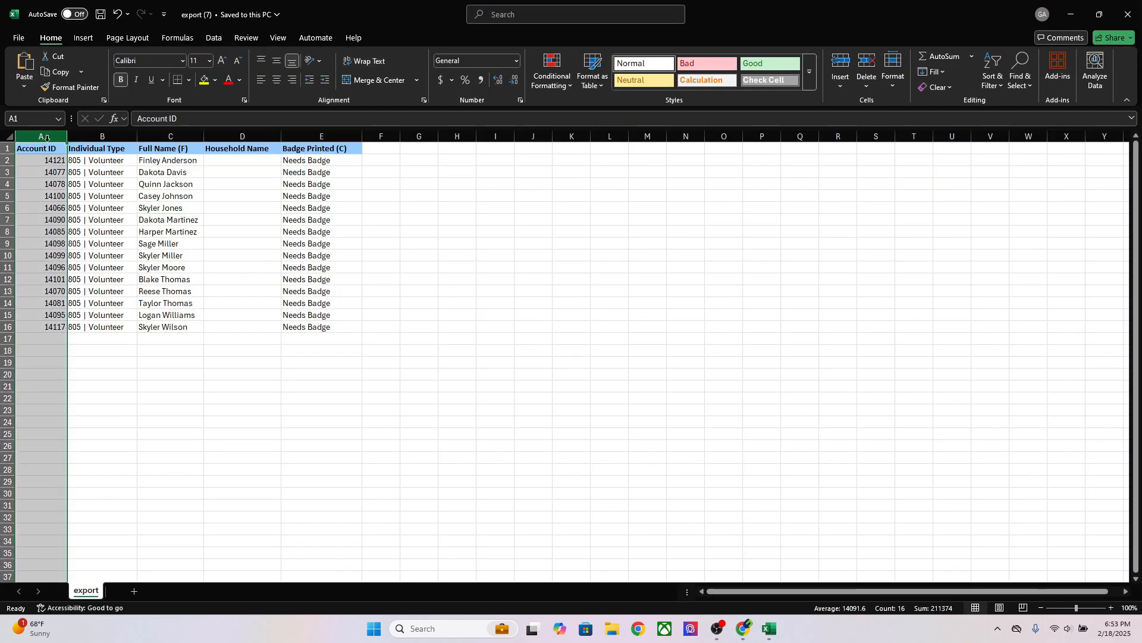
key(ctrl+c)
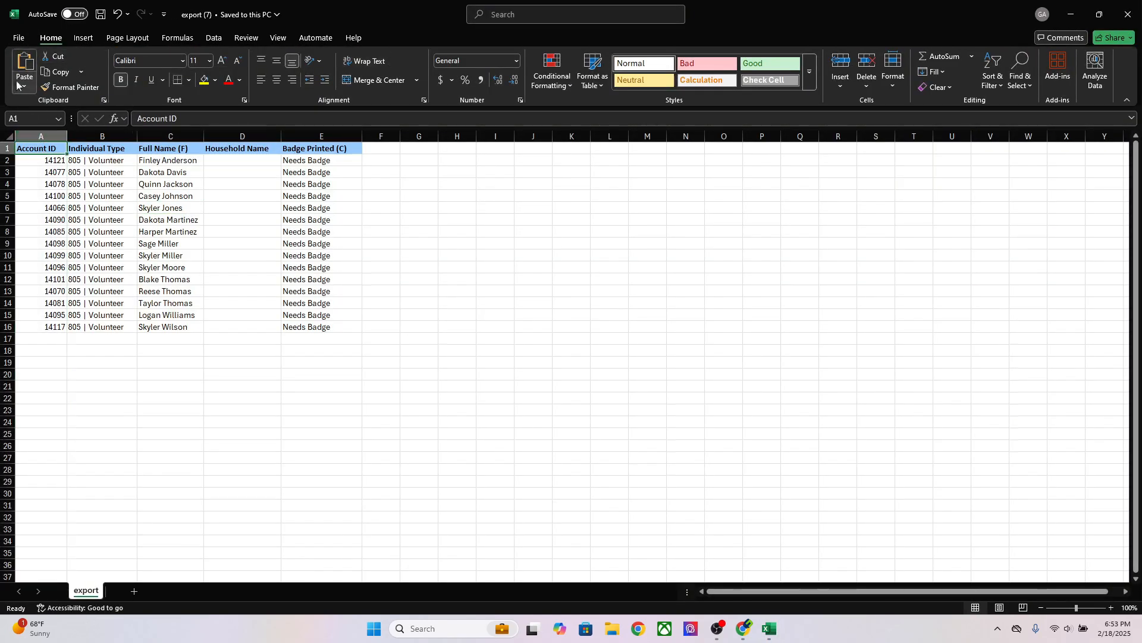
Save the workbook as '805 Rocket Day - Volunteer Badges' in a new Desktop folder
click(18, 37)
click(37, 244)
click(152, 360)
scroll(83, 142, up, 5)
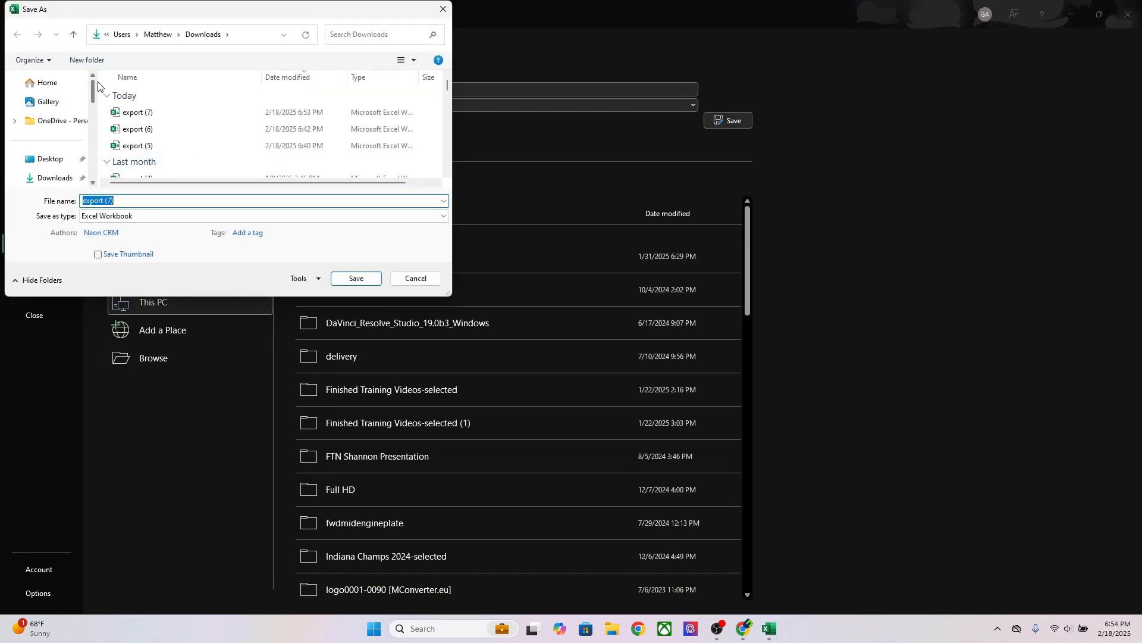
click(62, 159)
click(91, 59)
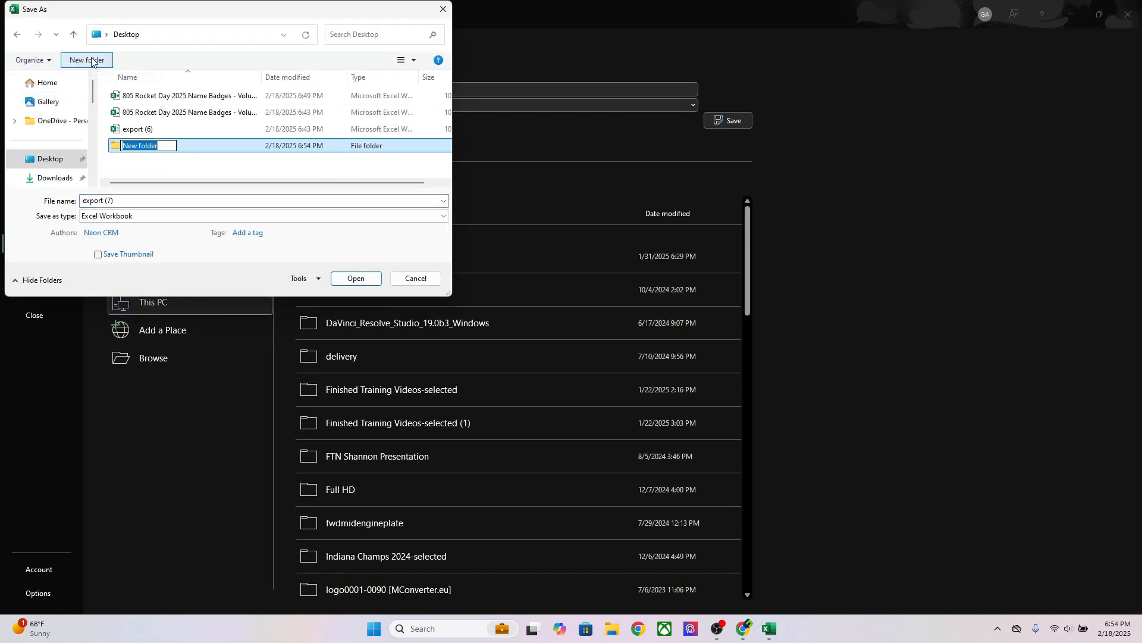
text(taylor)
key(Return)
double_click(116, 147)
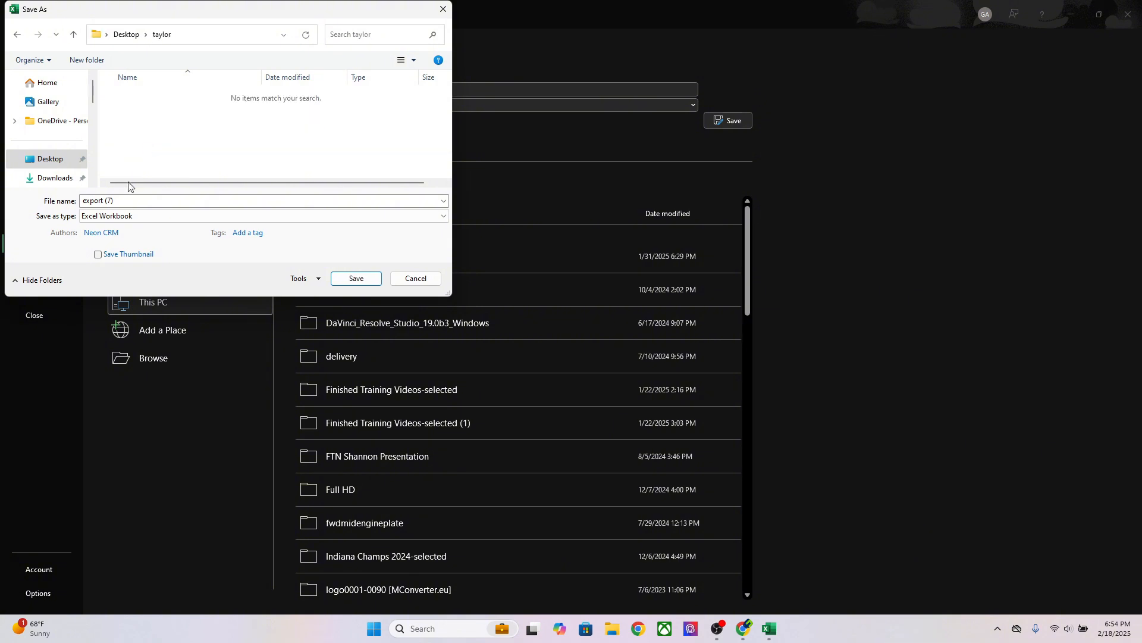
text(8)
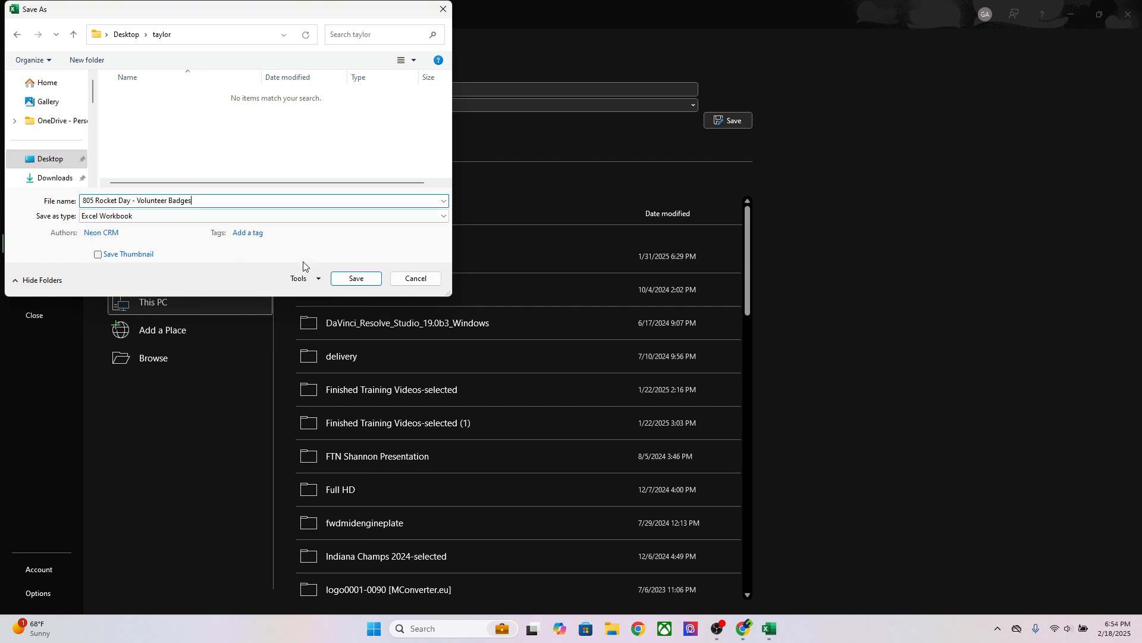
click(355, 279)
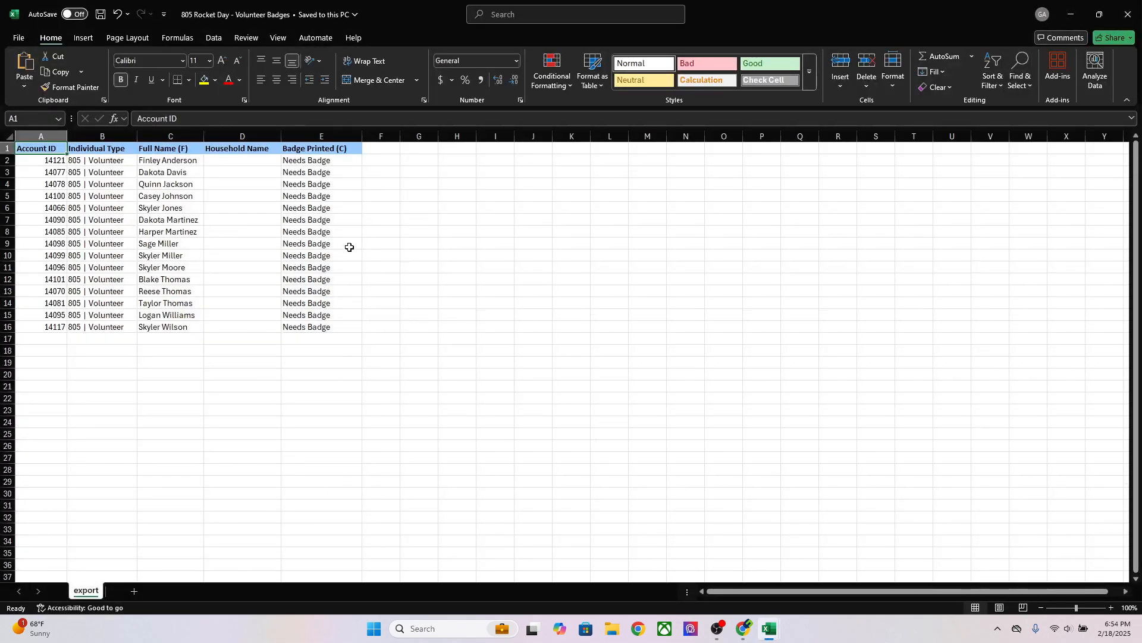
Close the workbook and search Neon CRM's reports list for 'badges'
click(1129, 14)
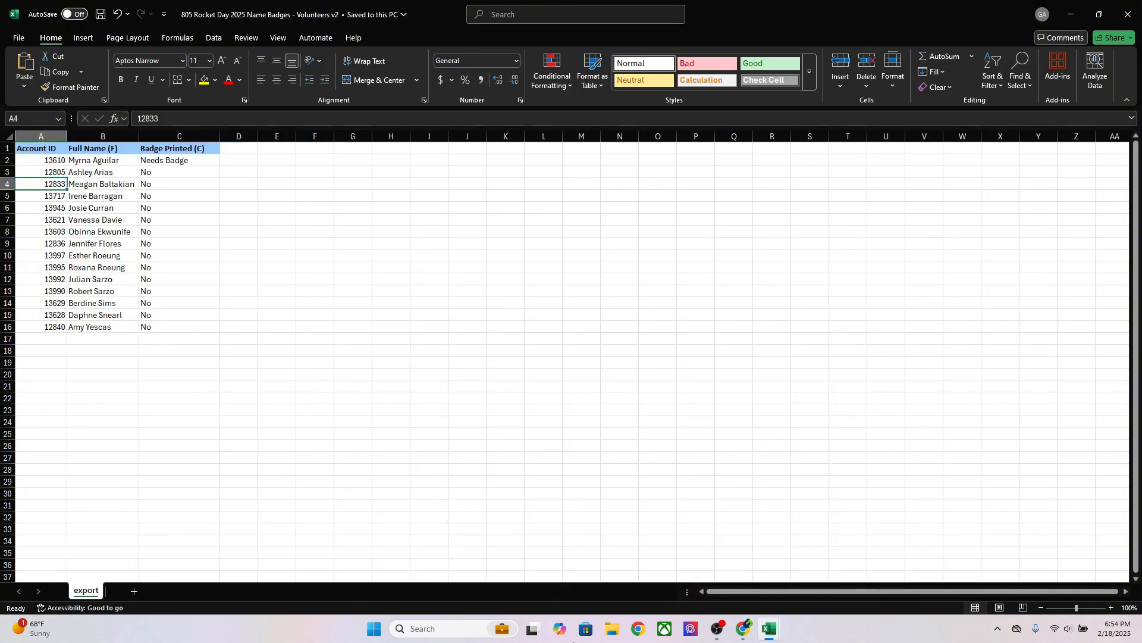
click(744, 628)
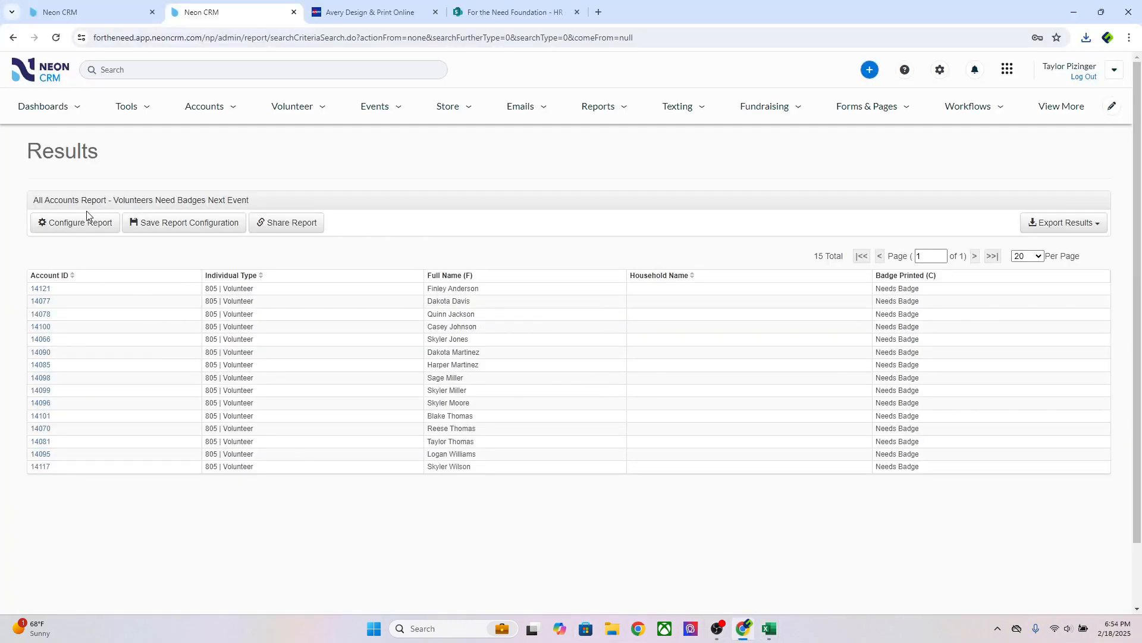
click(610, 107)
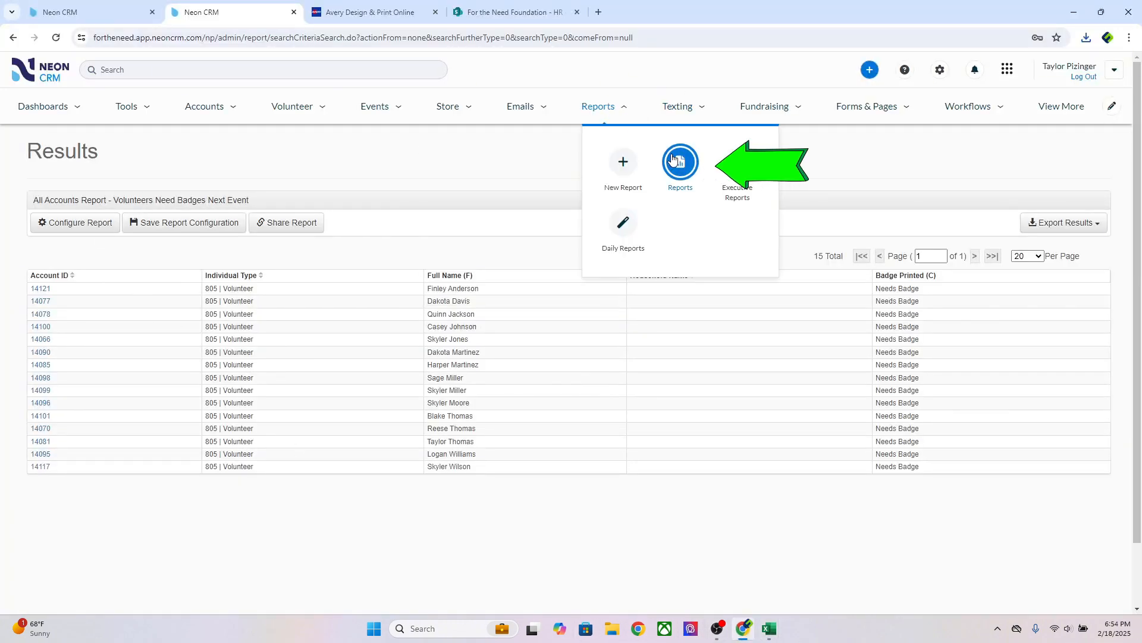
click(673, 158)
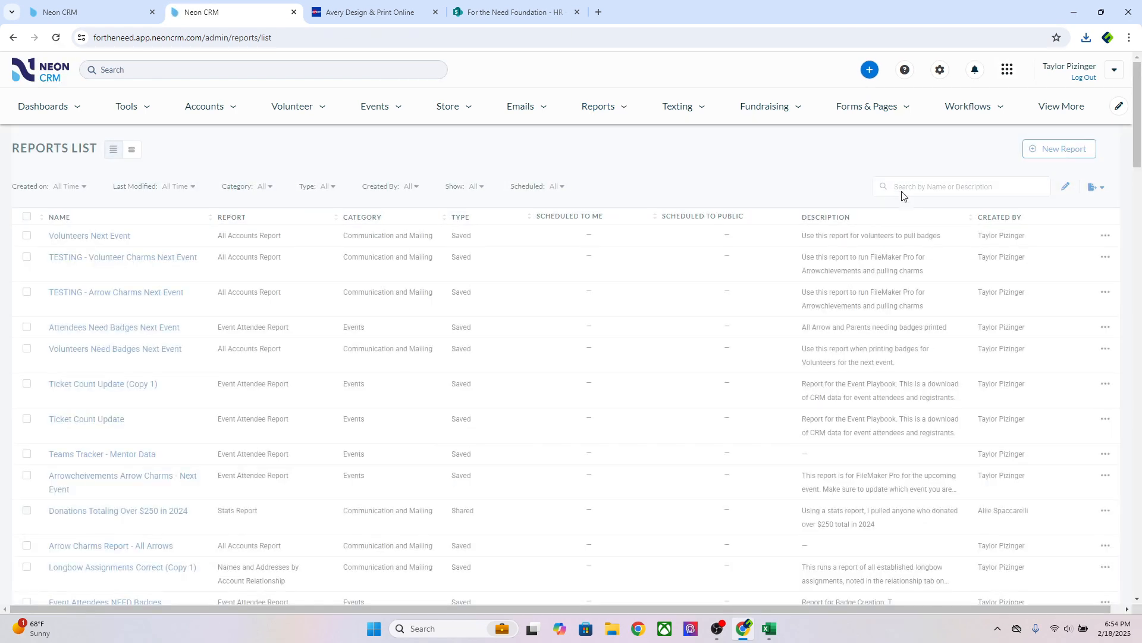
text(badges)
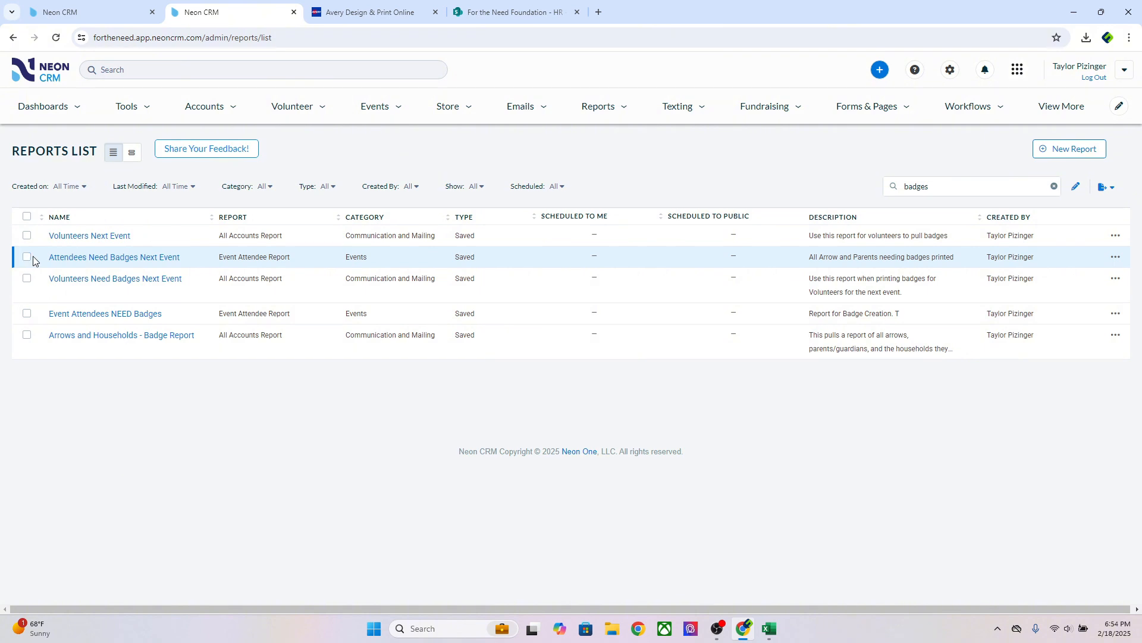
Open the Attendees Need Badges Next Event report in a new tab
right_click(64, 261)
click(95, 269)
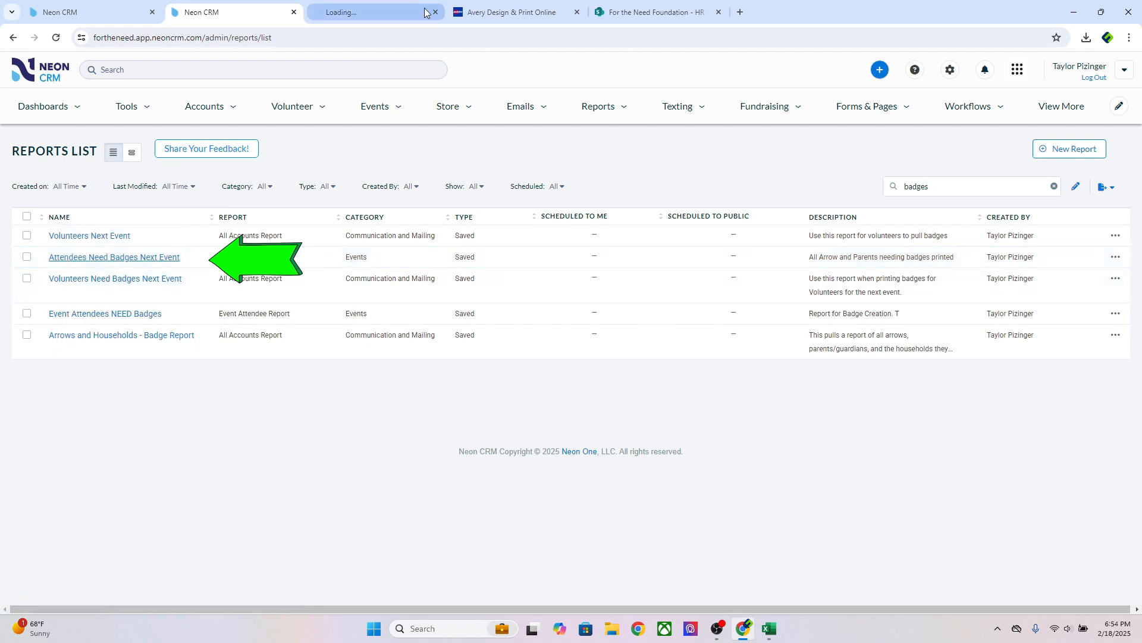
click(426, 12)
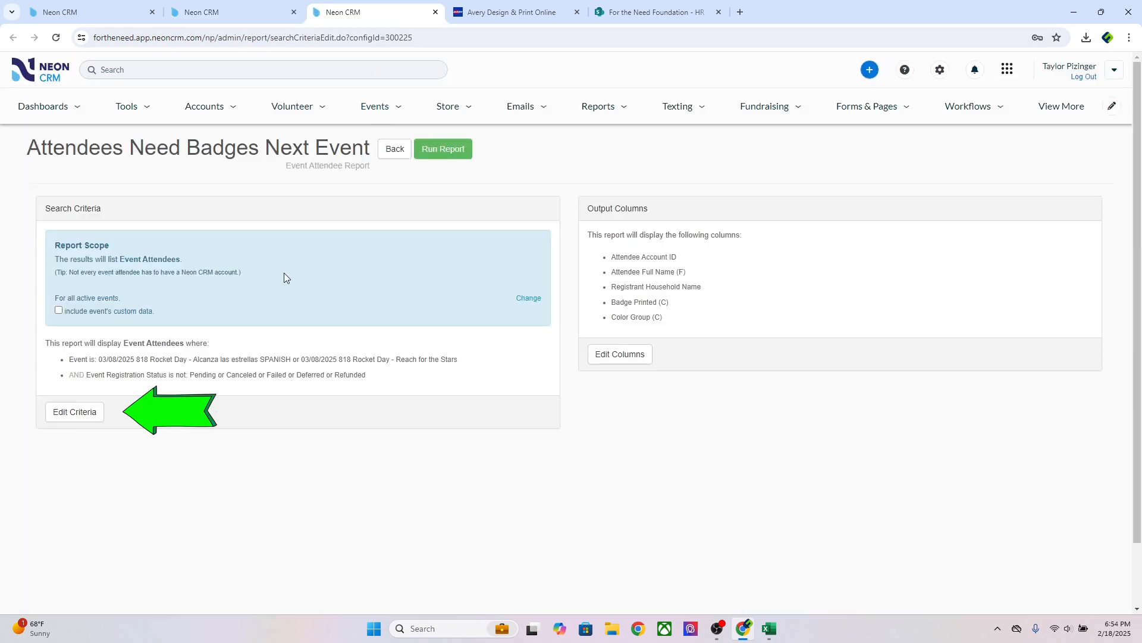
Filter the report's events to only 03/01/2025 TESTING - 805 Rocket Day
click(85, 413)
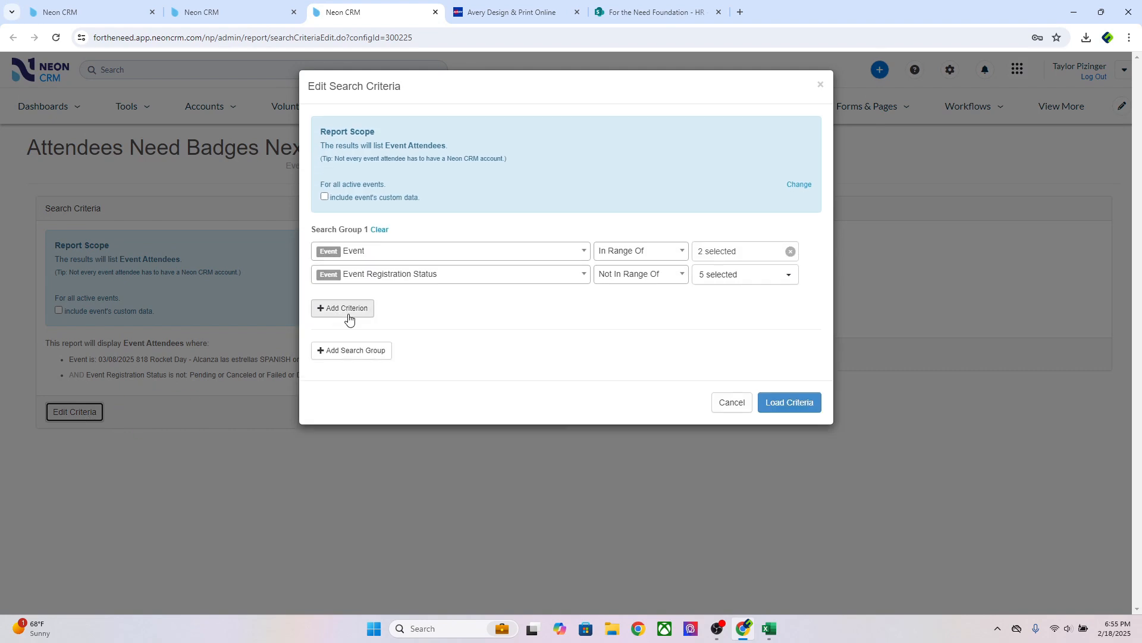
click(727, 279)
click(728, 250)
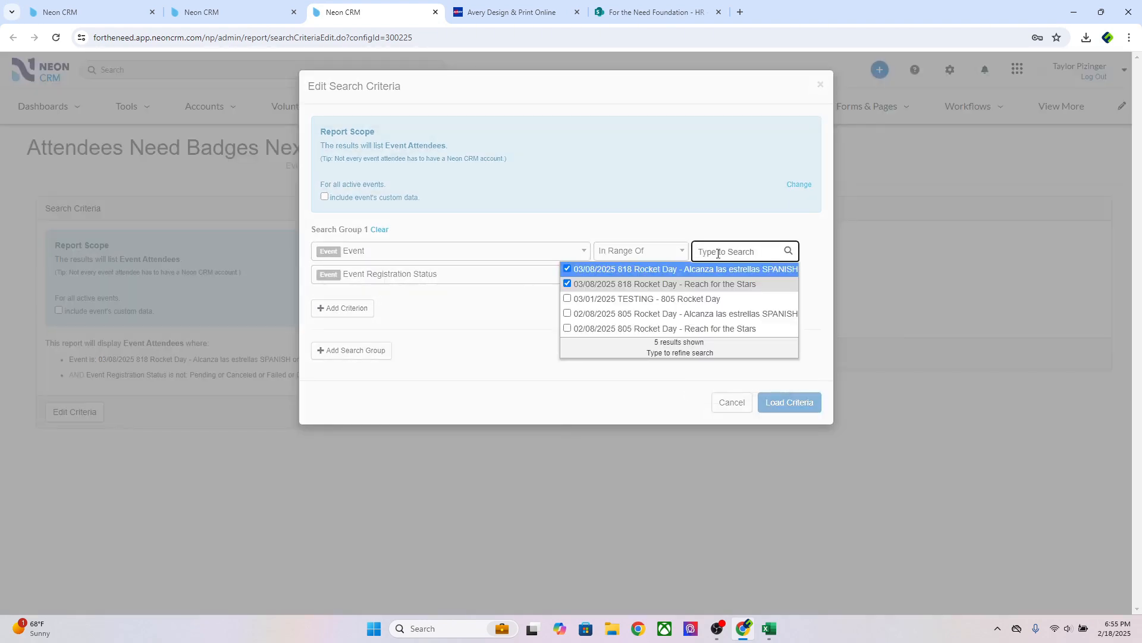
click(603, 269)
click(596, 285)
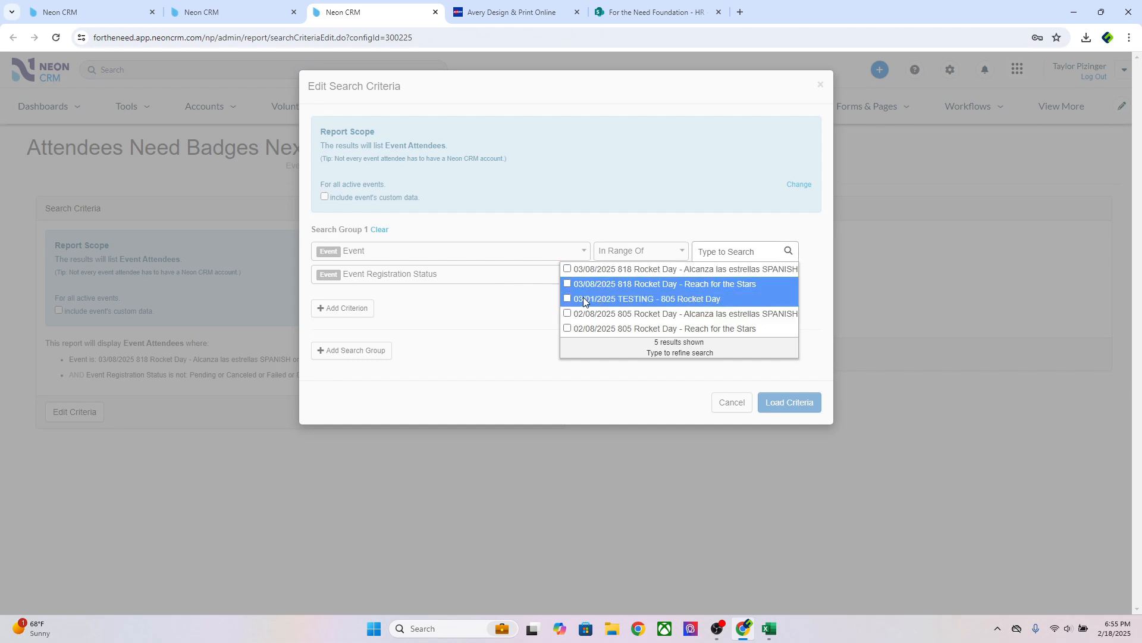
click(590, 299)
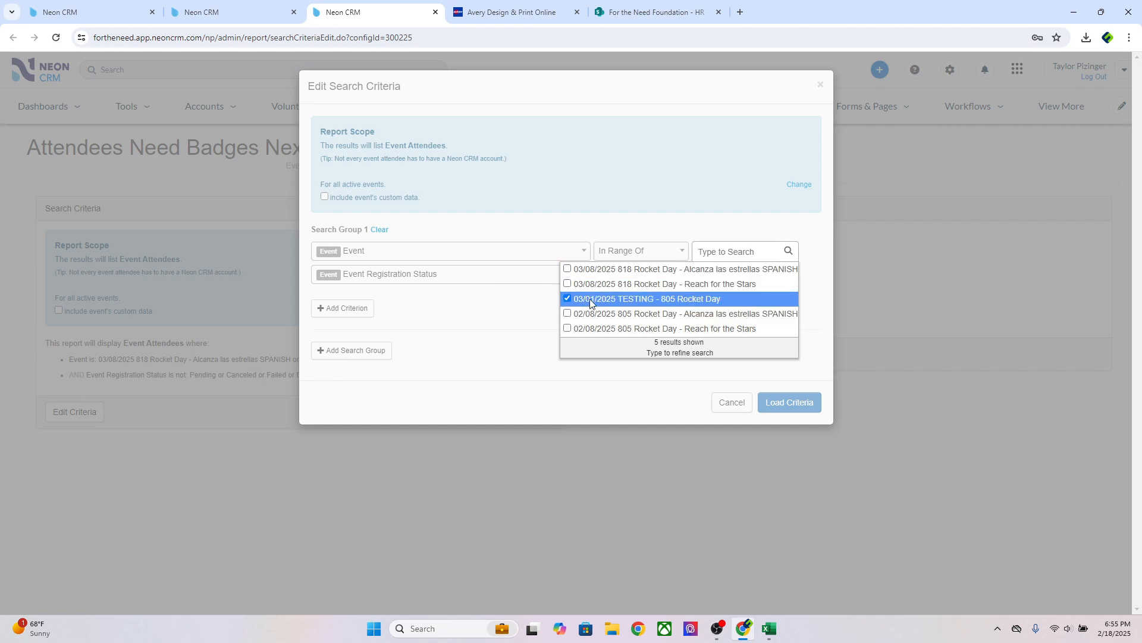
click(485, 316)
click(795, 405)
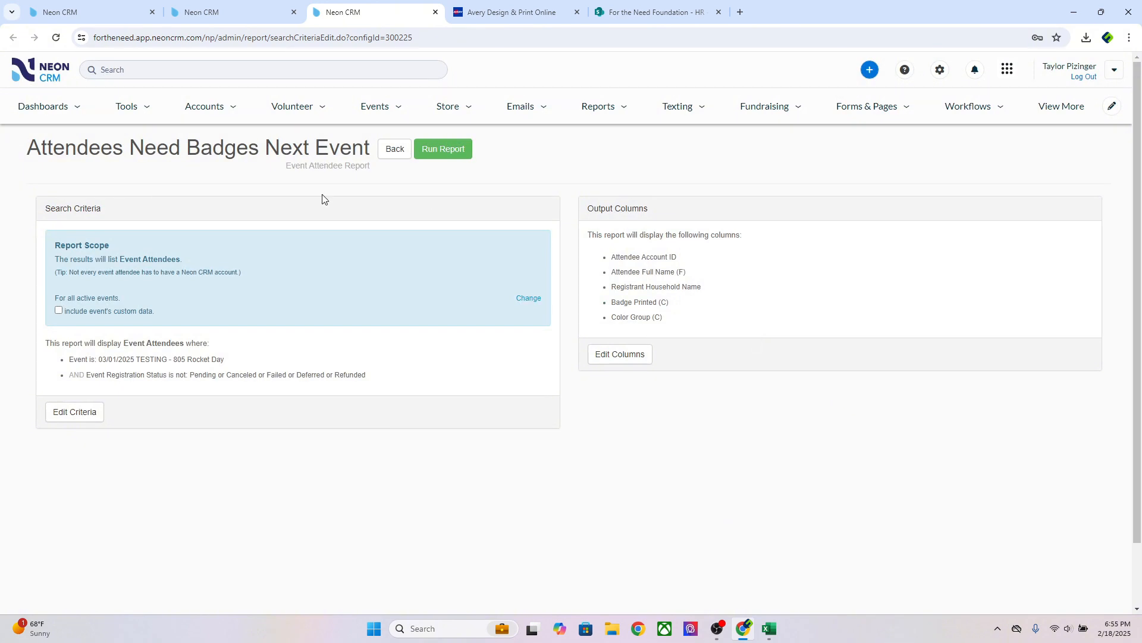
Run the report, export its 4 results to Excel, and open export (8).xlsx
click(455, 150)
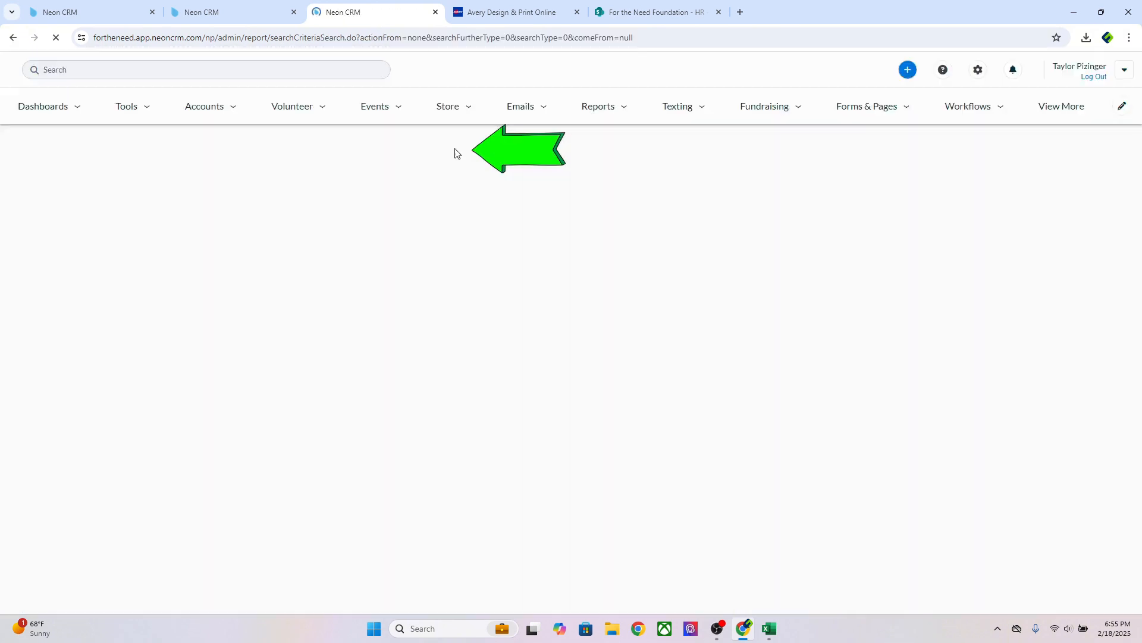
click(1057, 225)
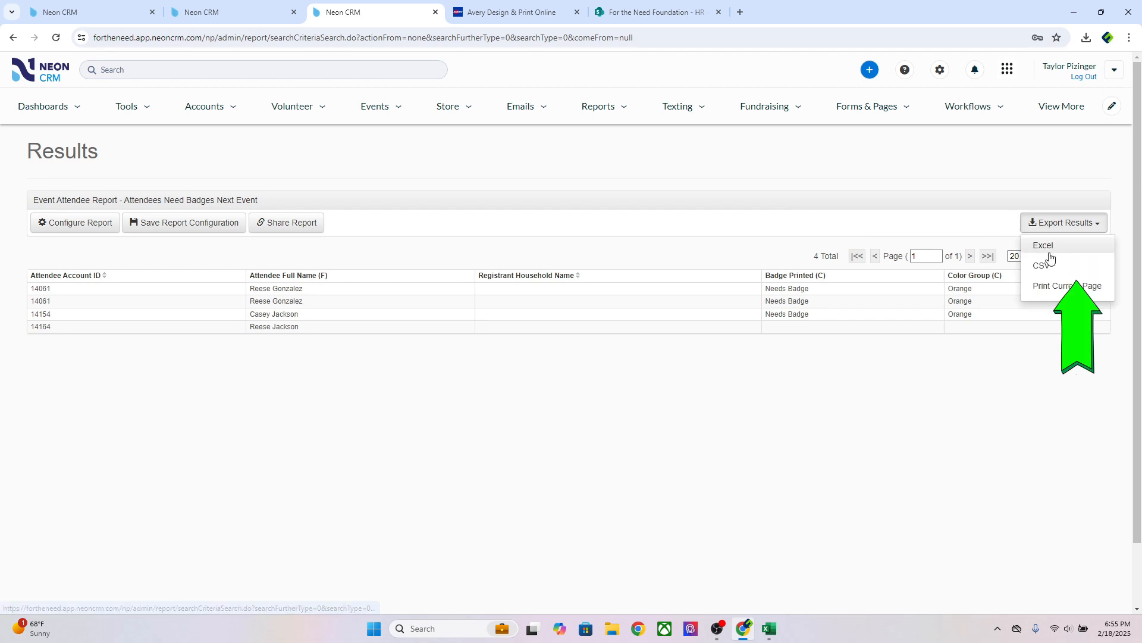
click(1046, 247)
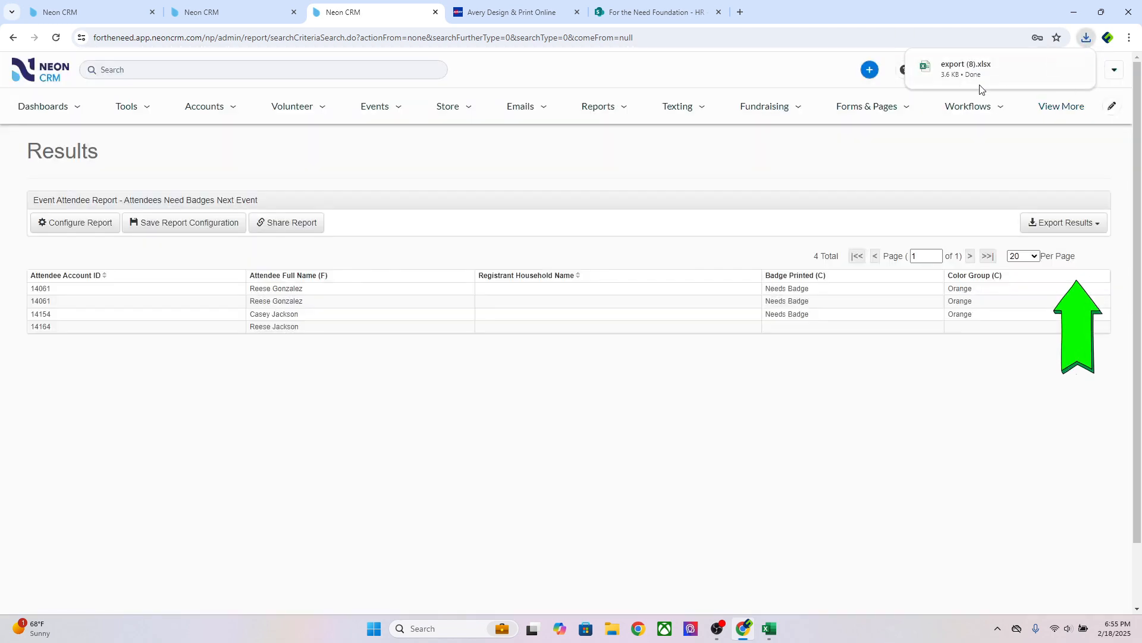
click(943, 73)
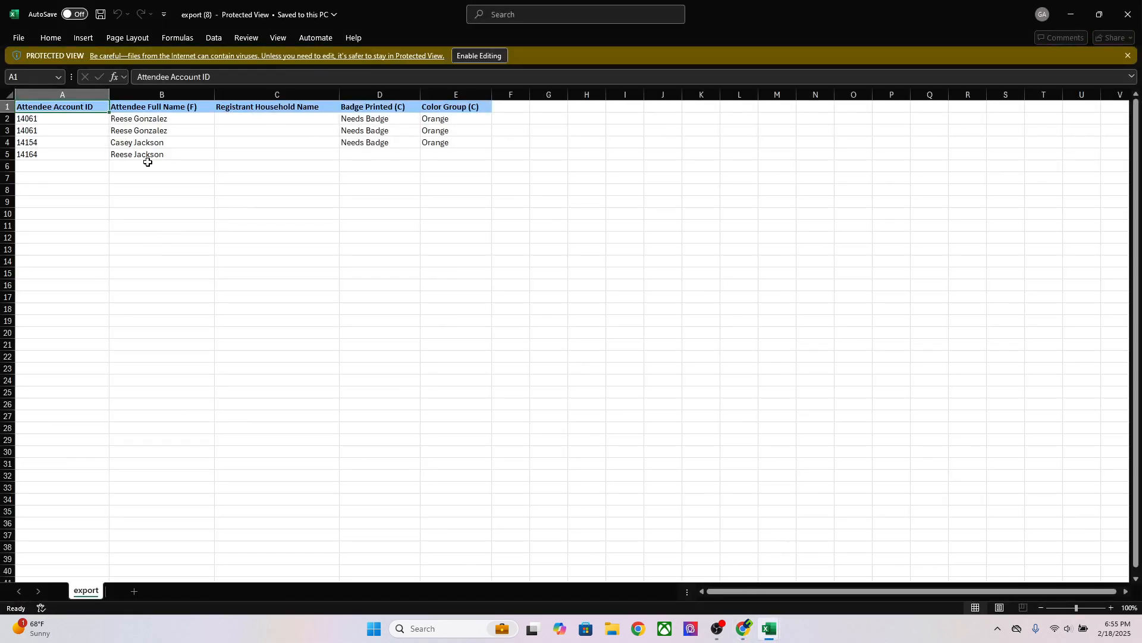
Save the attendee list as '805 Rocket Day - Attendee Badges' beside the Volunteer Badges file
click(479, 55)
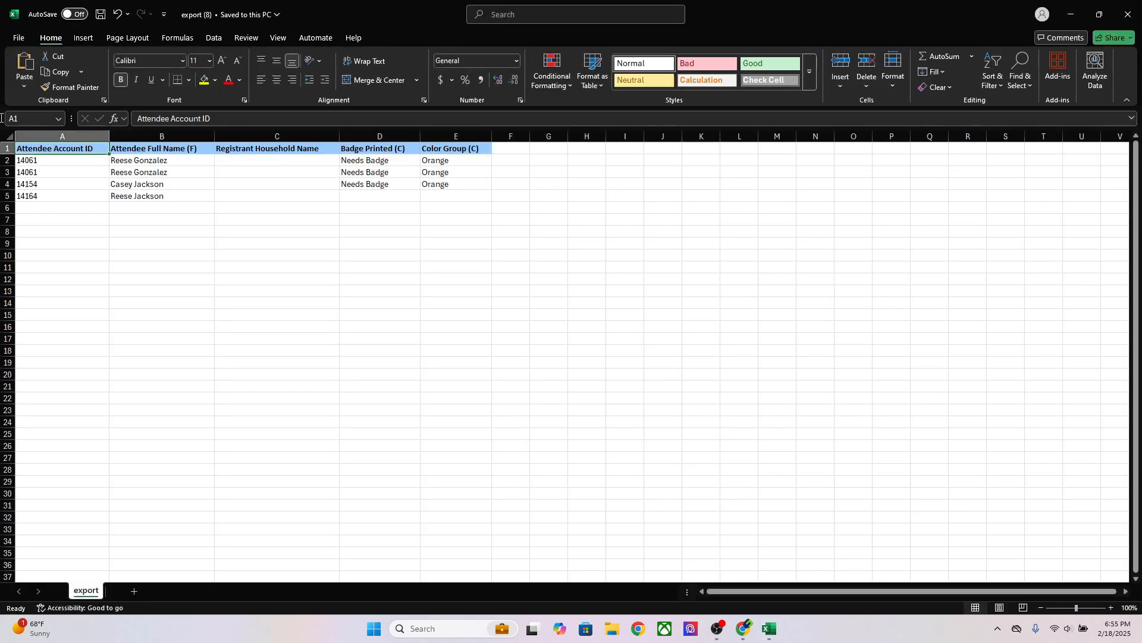
click(18, 38)
click(43, 250)
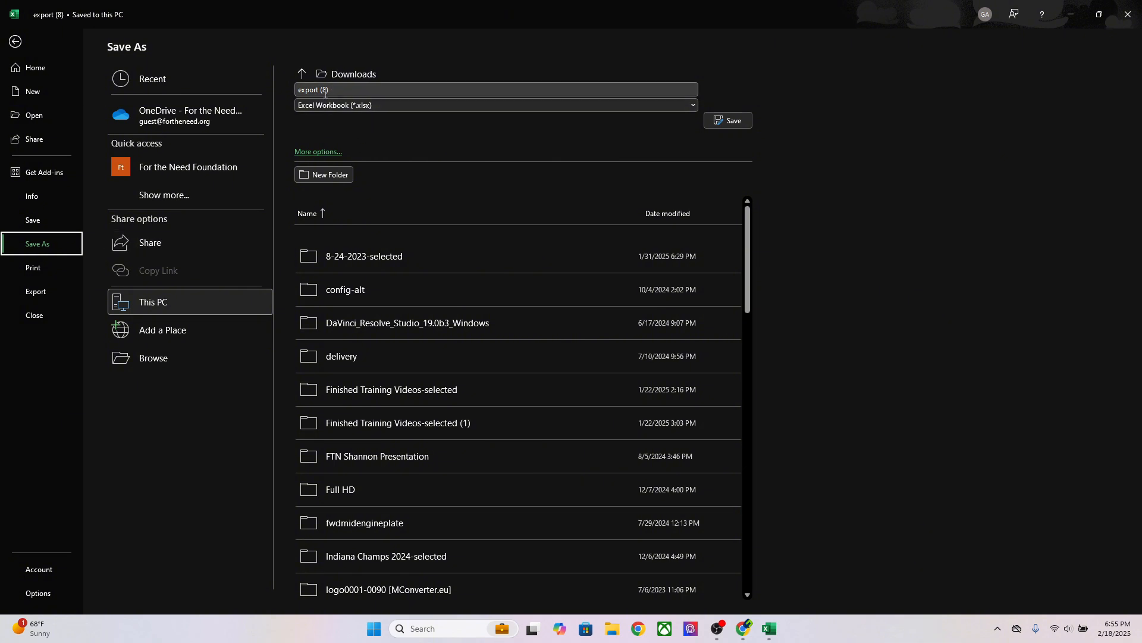
click(154, 357)
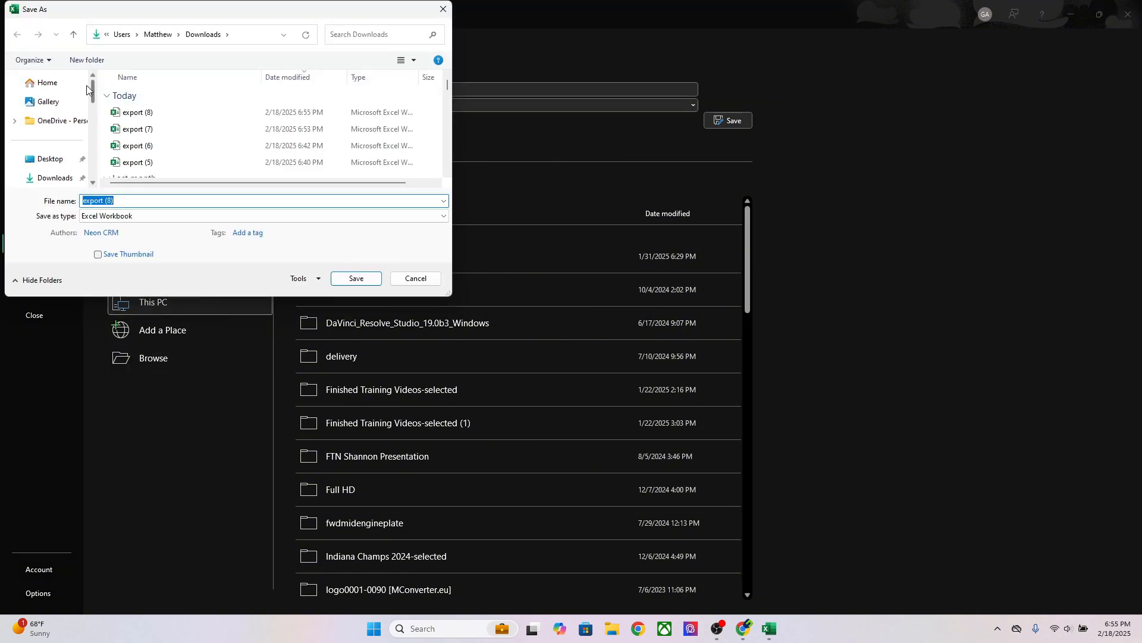
click(50, 158)
double_click(139, 95)
click(176, 96)
click(139, 202)
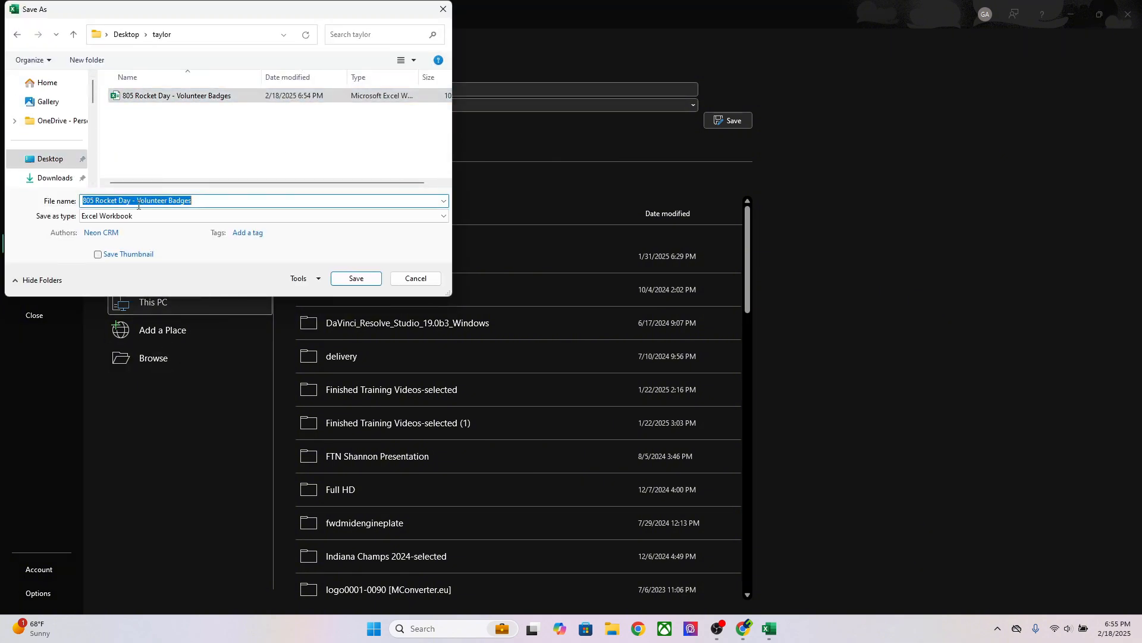
click(138, 202)
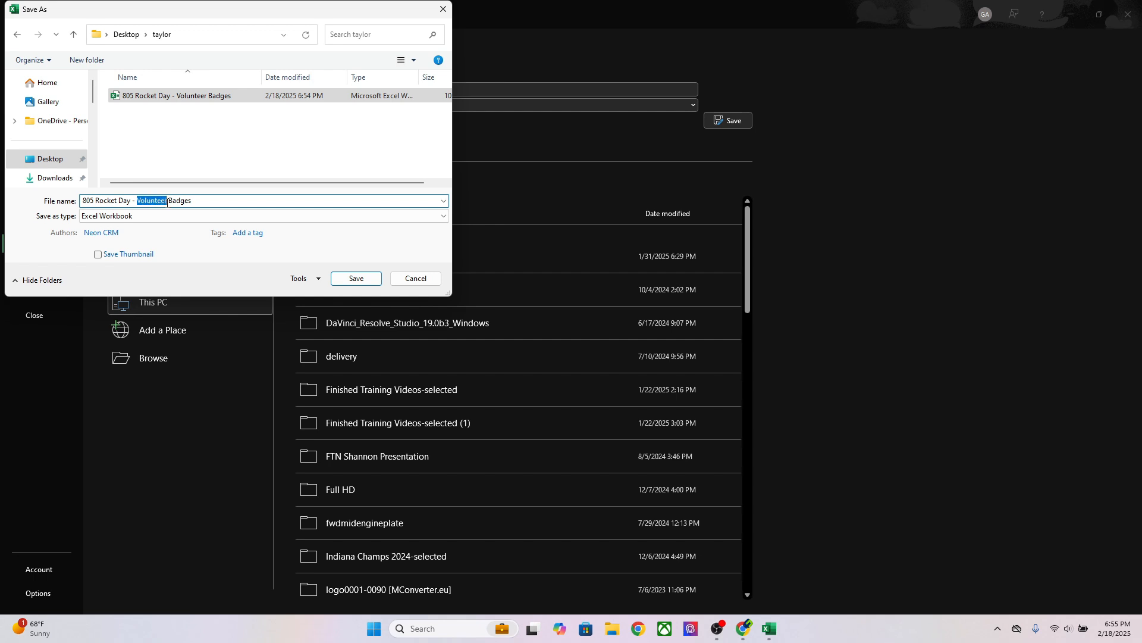
text(Attendee)
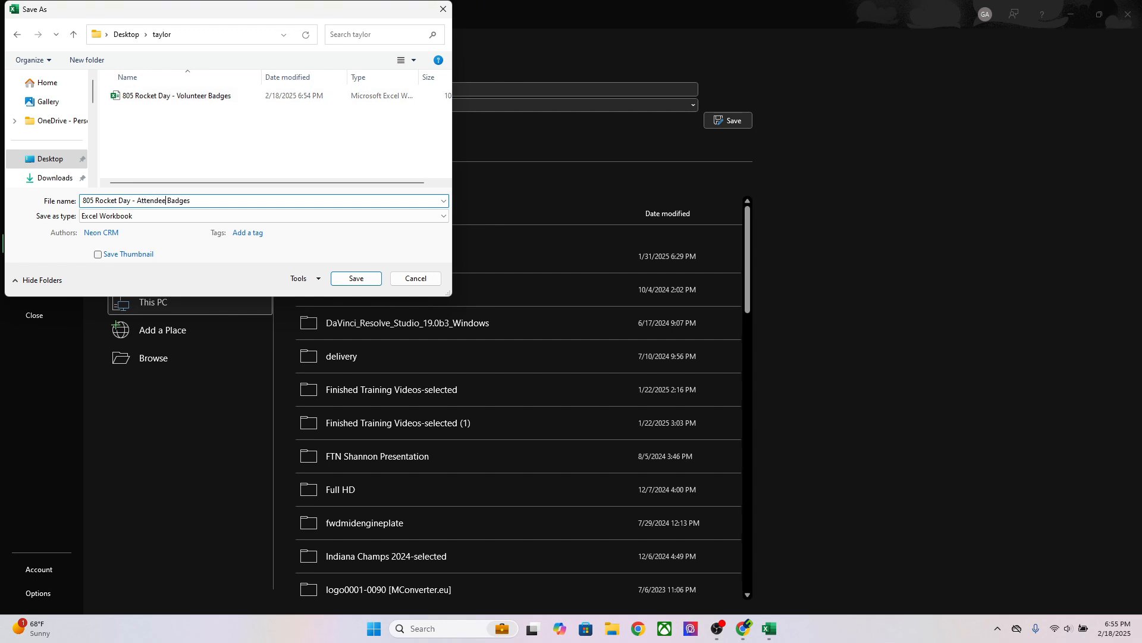
key(Return)
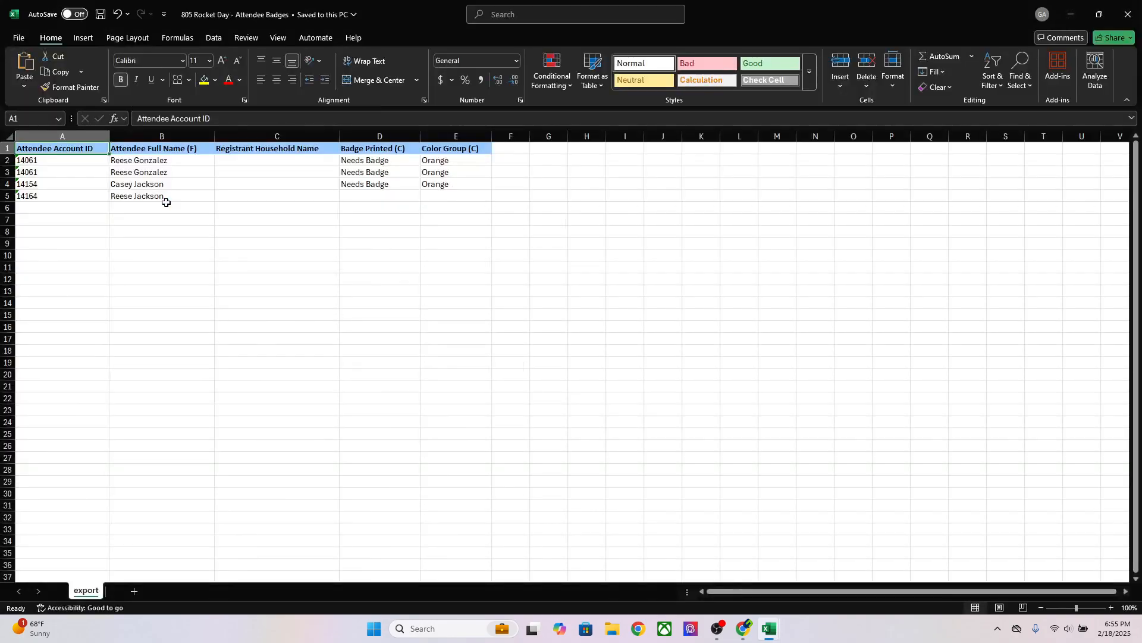
key(alt+Tab)
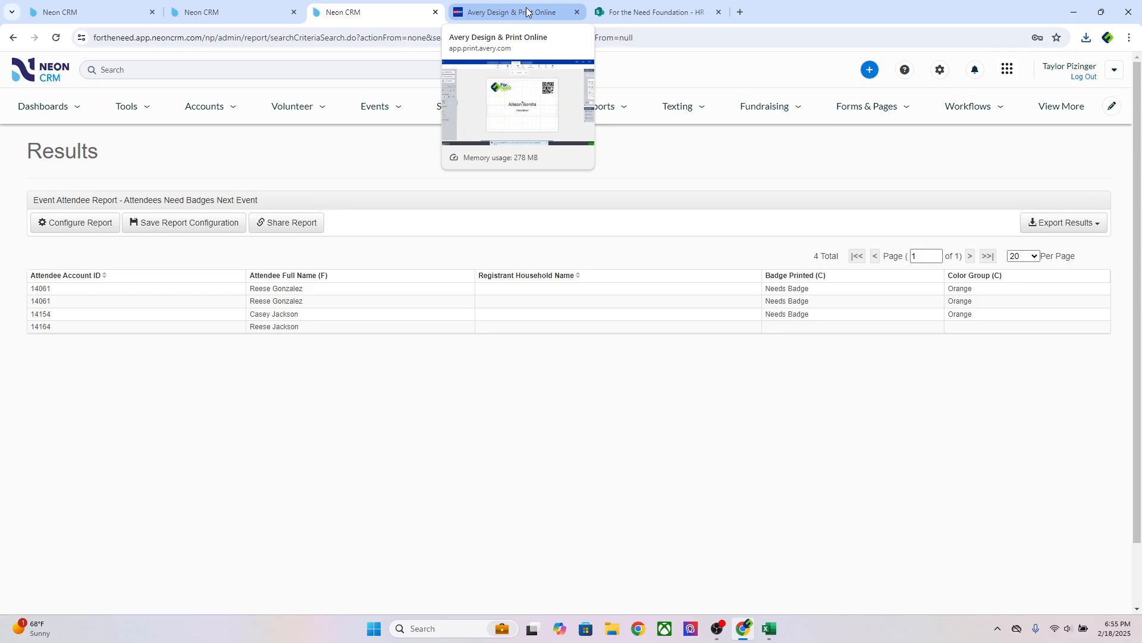
Leave the Avery badge editor for the account's Projects page of 34 projects
click(526, 12)
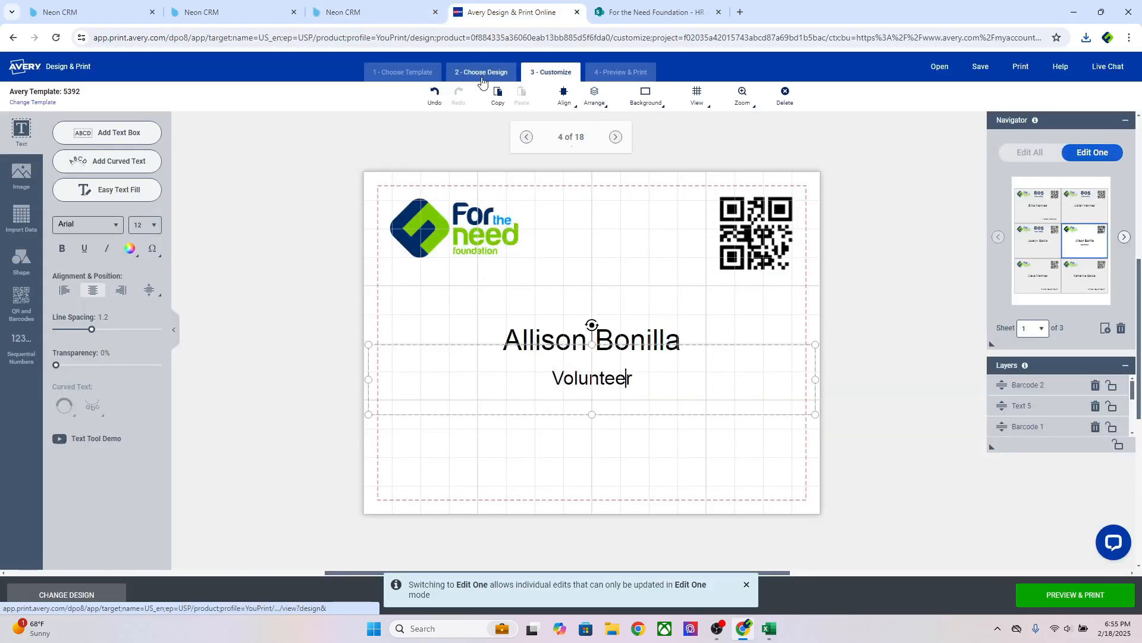
click(39, 70)
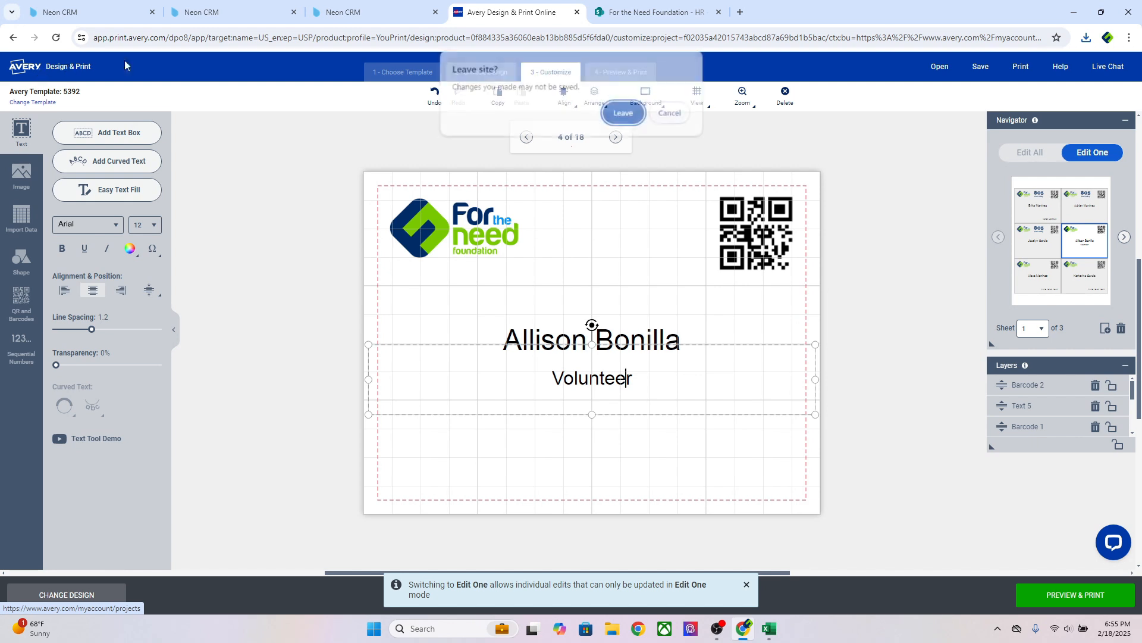
click(624, 113)
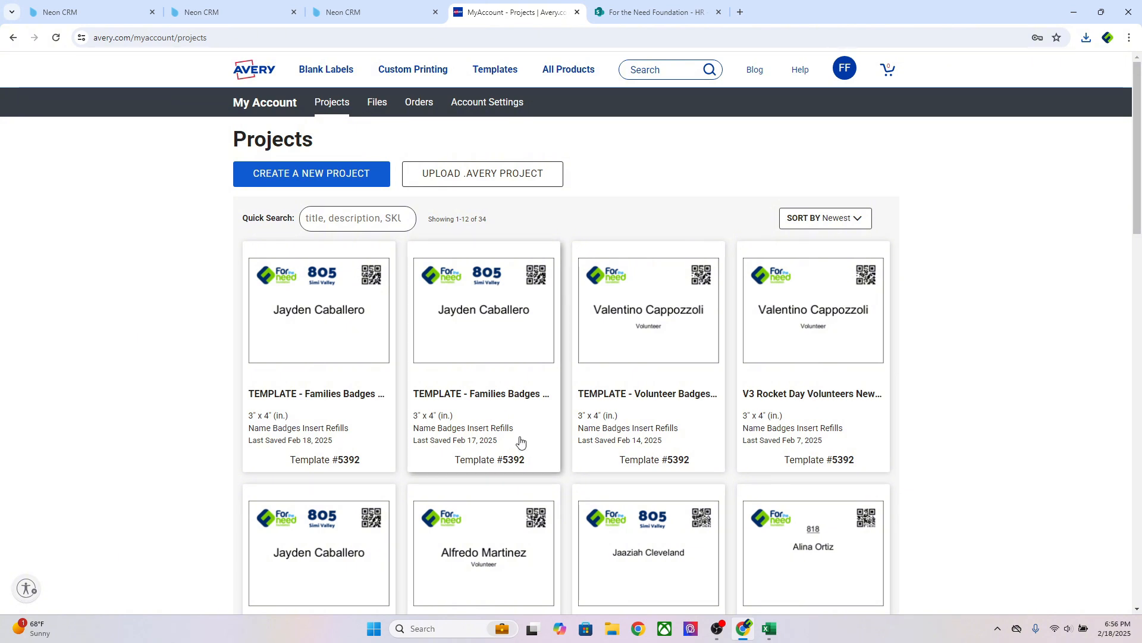
right_click(476, 395)
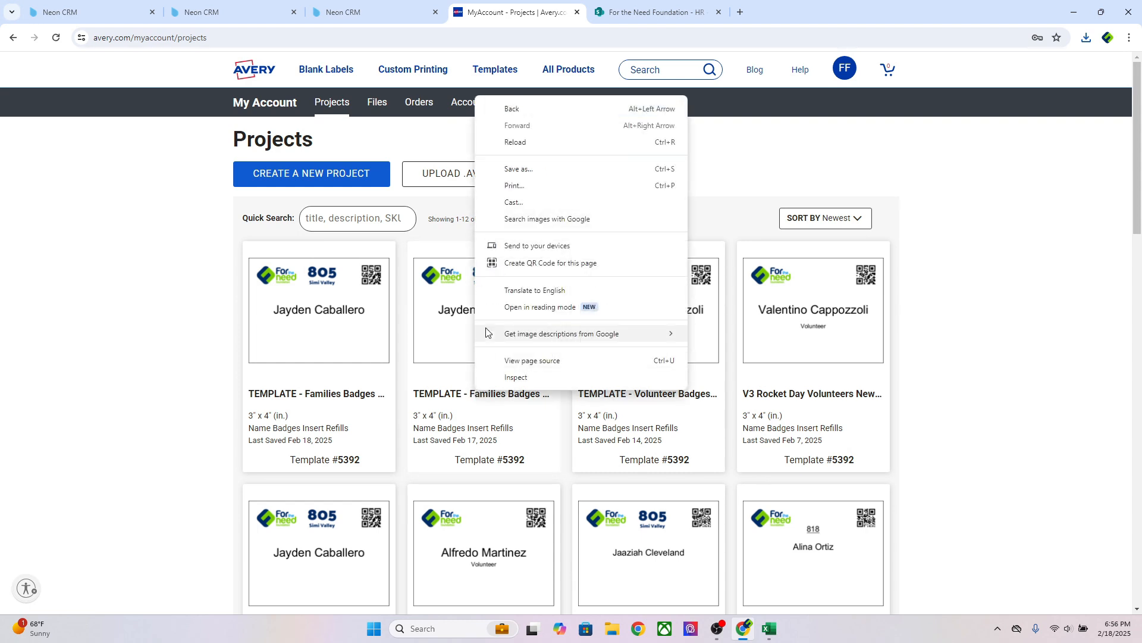
Copy the Families Badges 2025 template as 'TEMPLATE - Families Badges 2025 805 Rocket Day' and open it
click(456, 403)
click(456, 403)
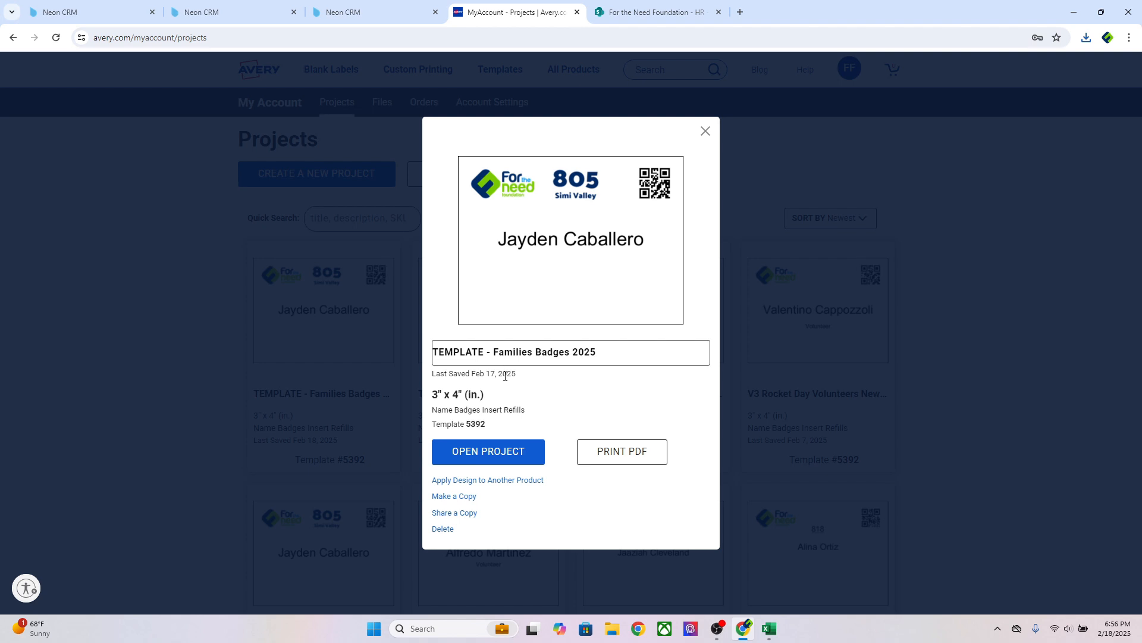
click(464, 498)
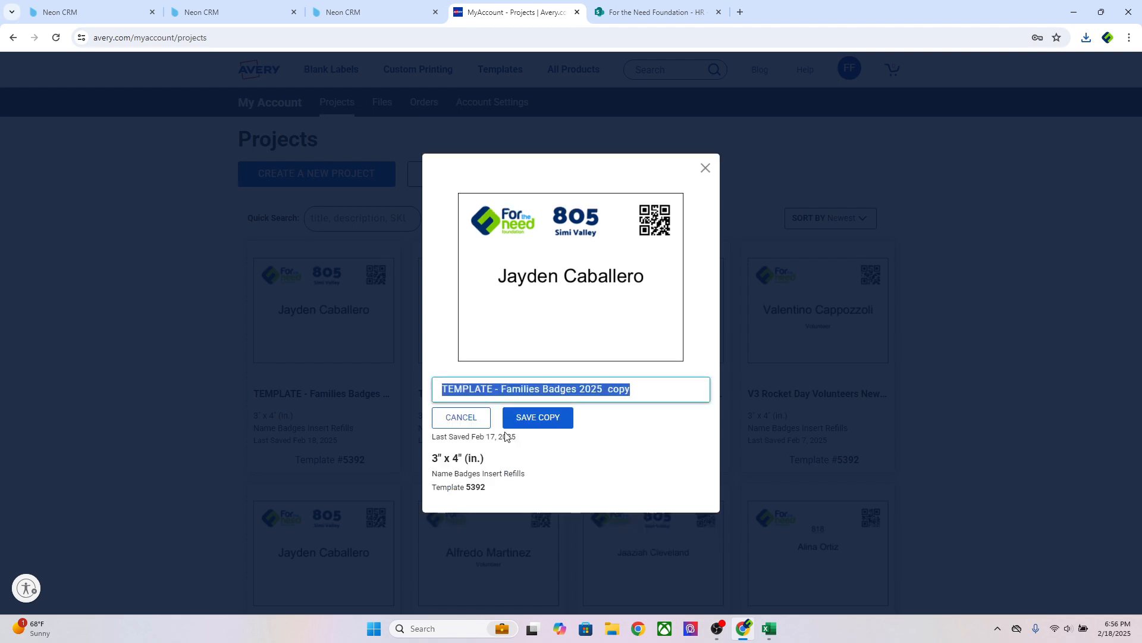
click(545, 388)
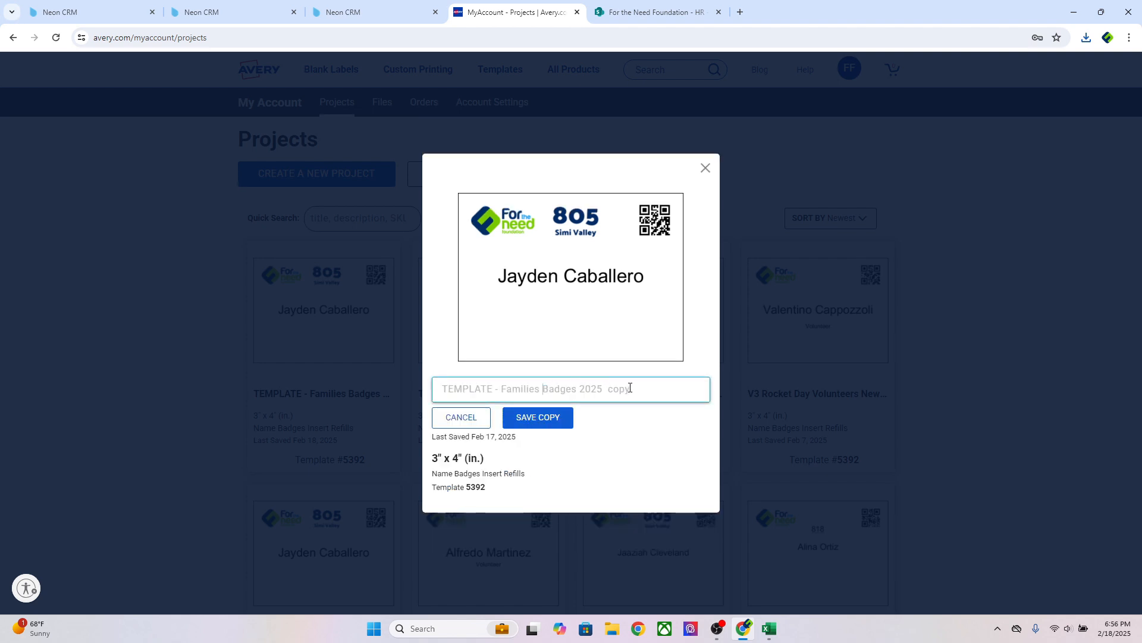
drag(631, 388, 616, 389)
key(BackSpace)
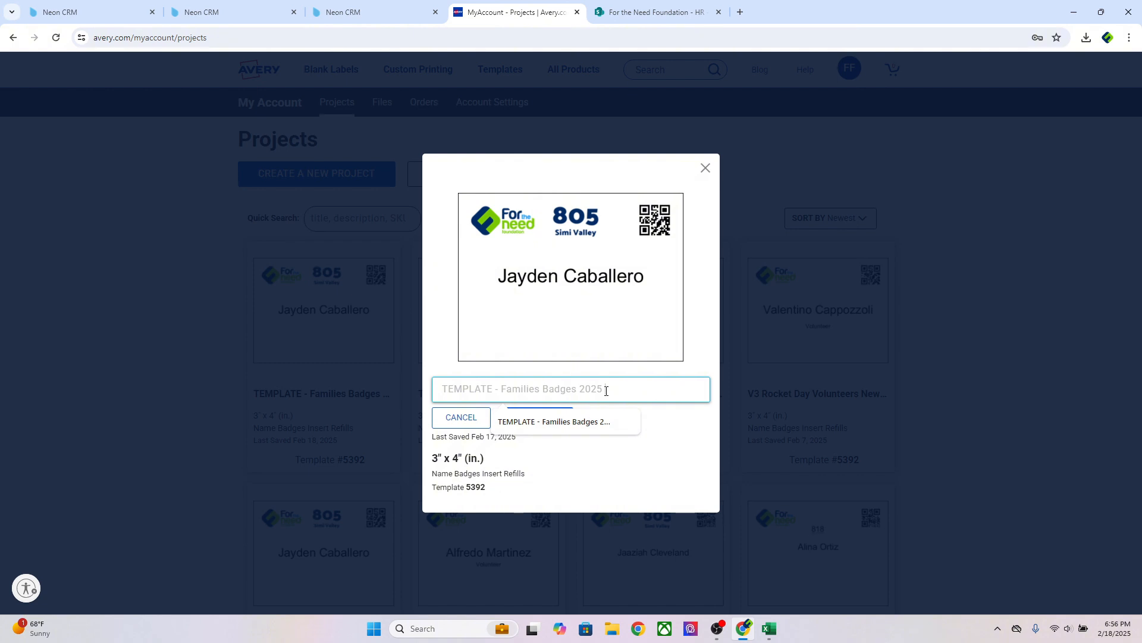
text(805)
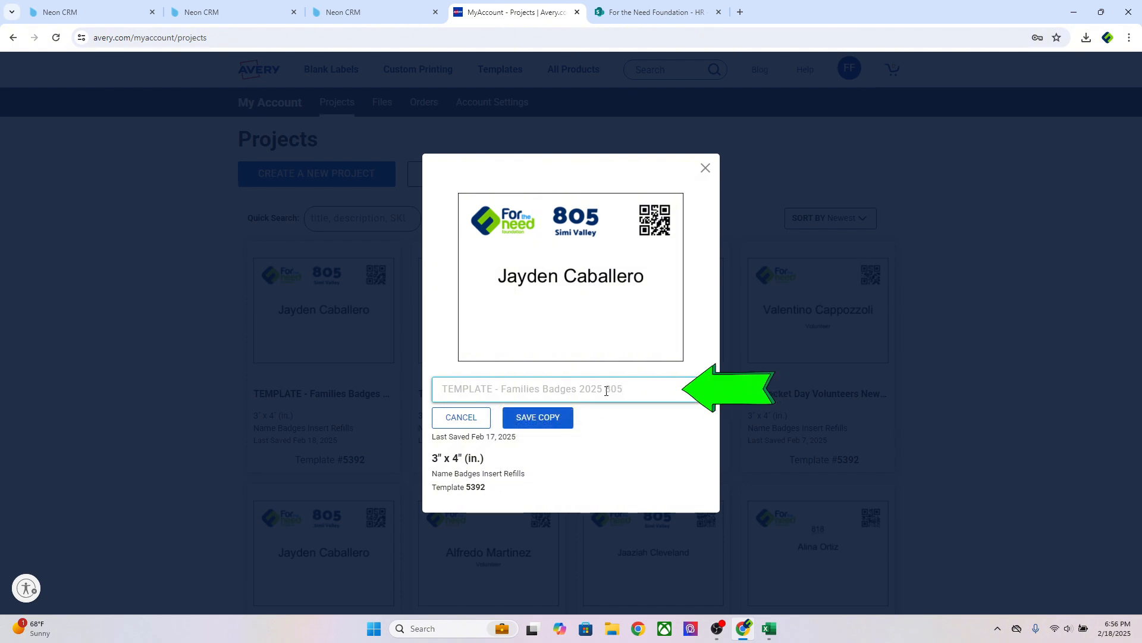
text( Rocket Day)
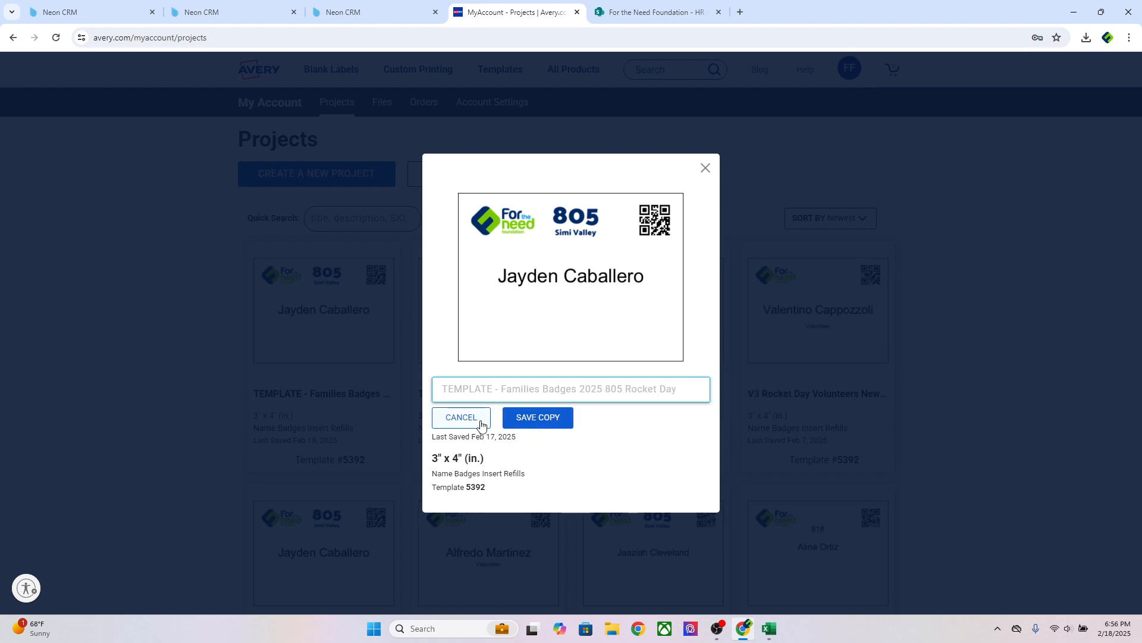
click(530, 418)
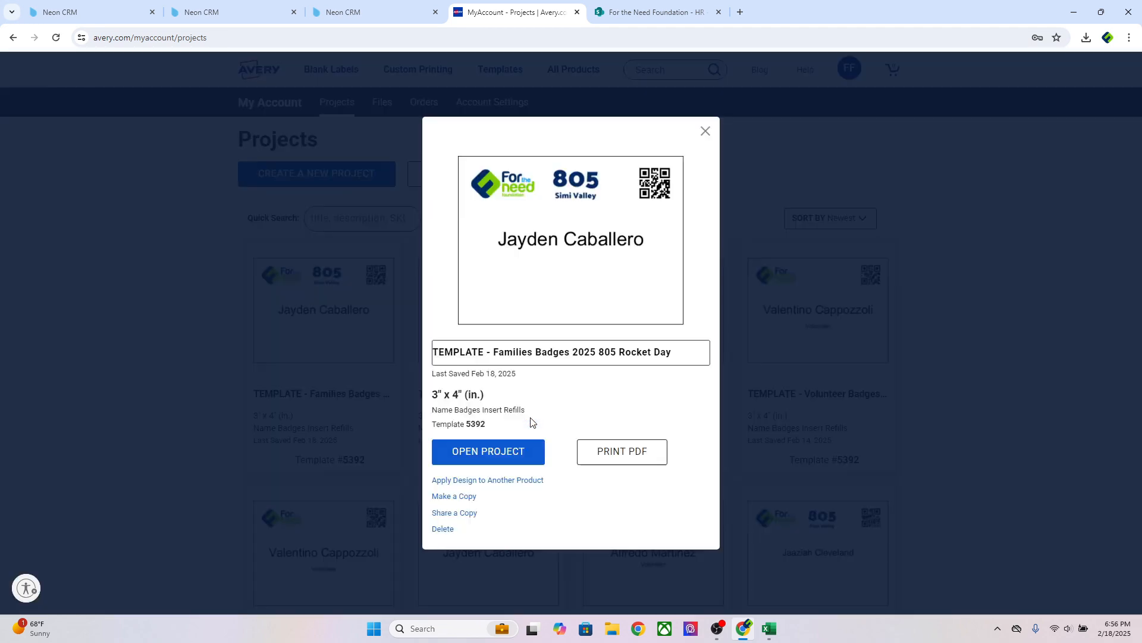
click(516, 457)
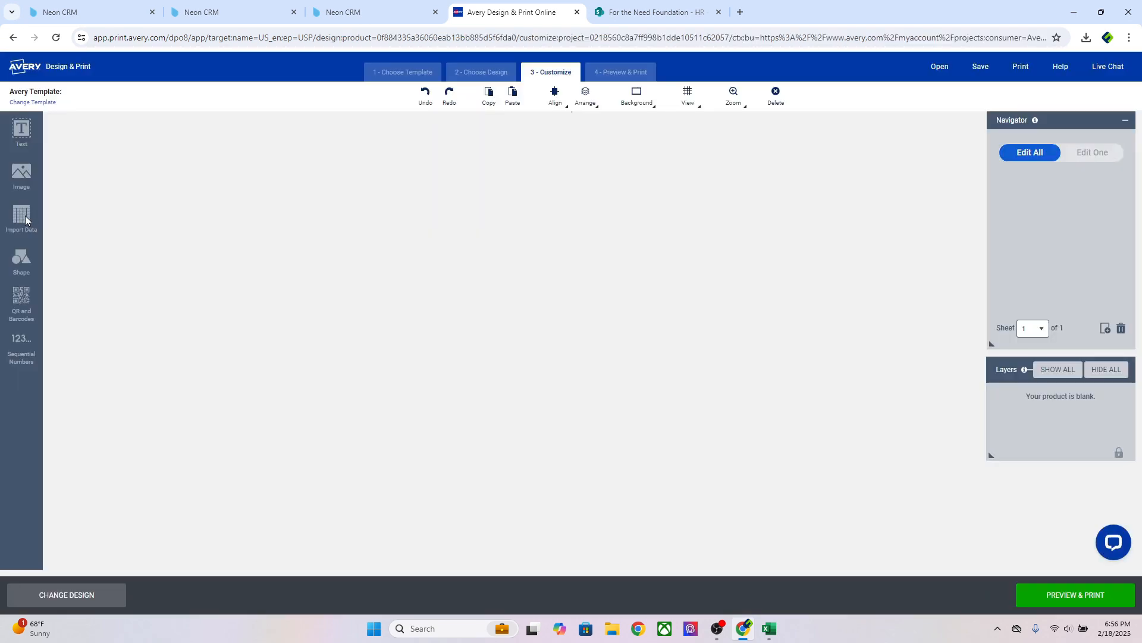
Load the '805 Rocket Day - Attendee Badges' spreadsheet for mail merge
click(23, 215)
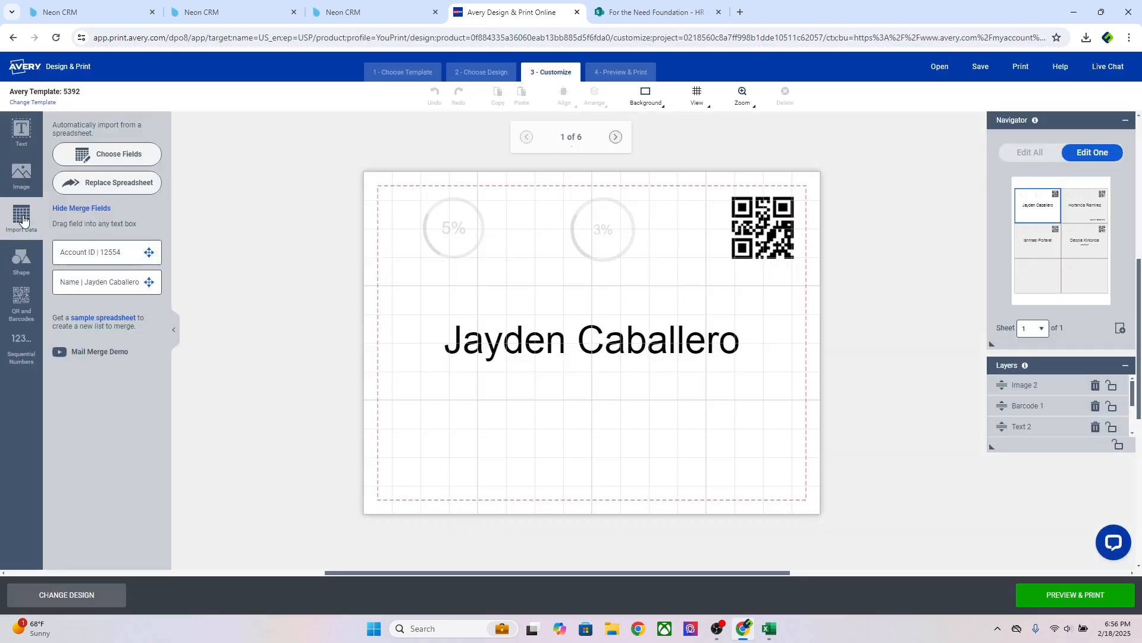
click(117, 184)
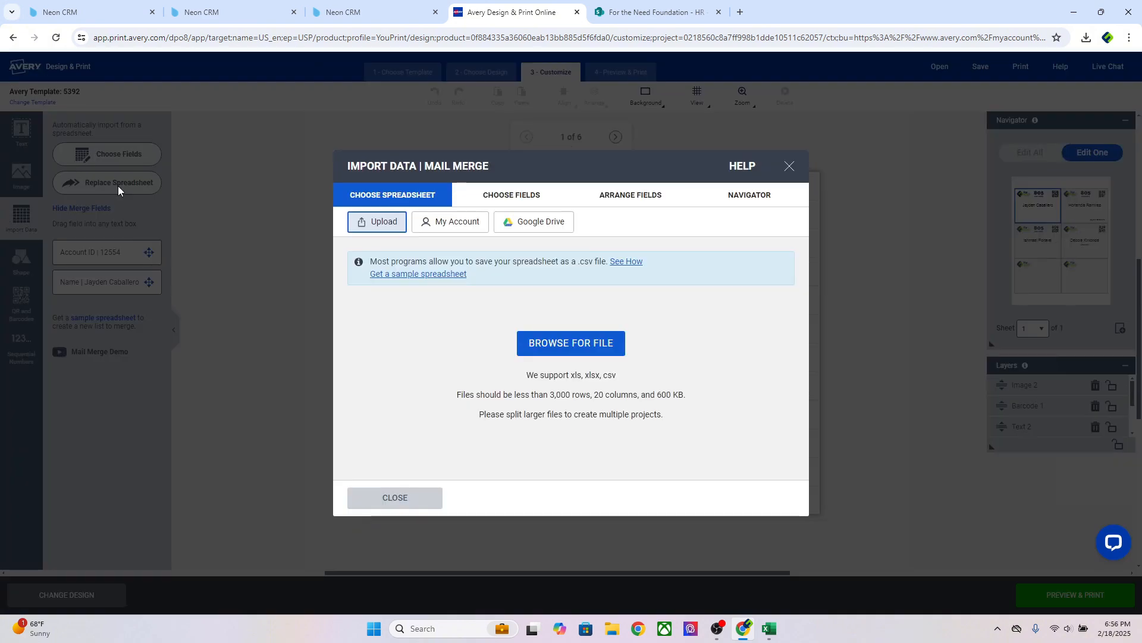
click(565, 344)
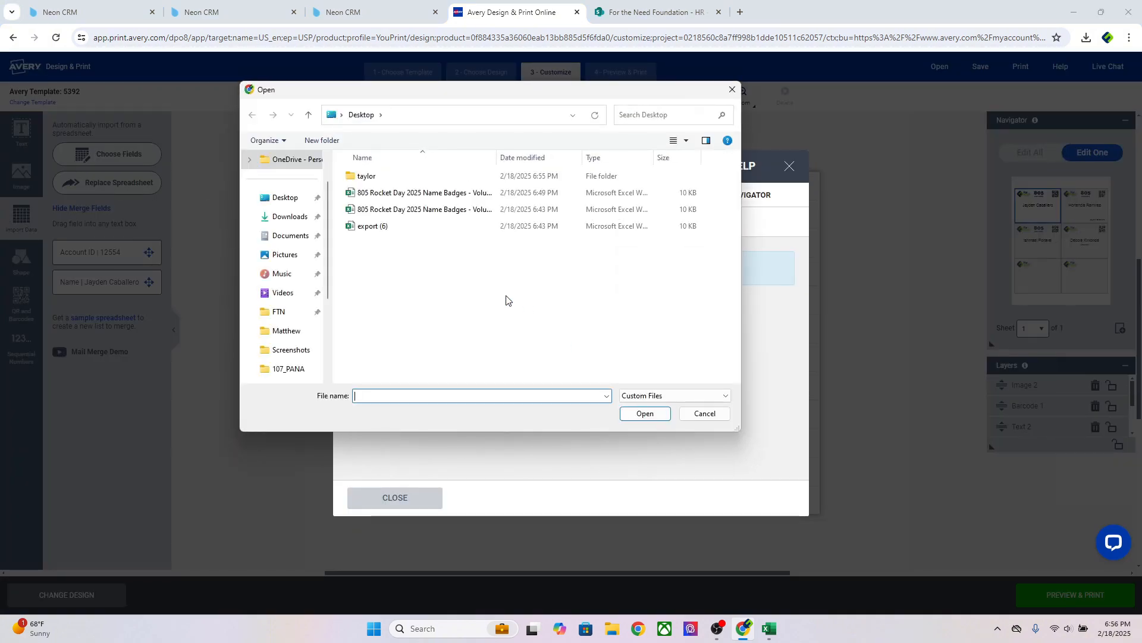
double_click(381, 177)
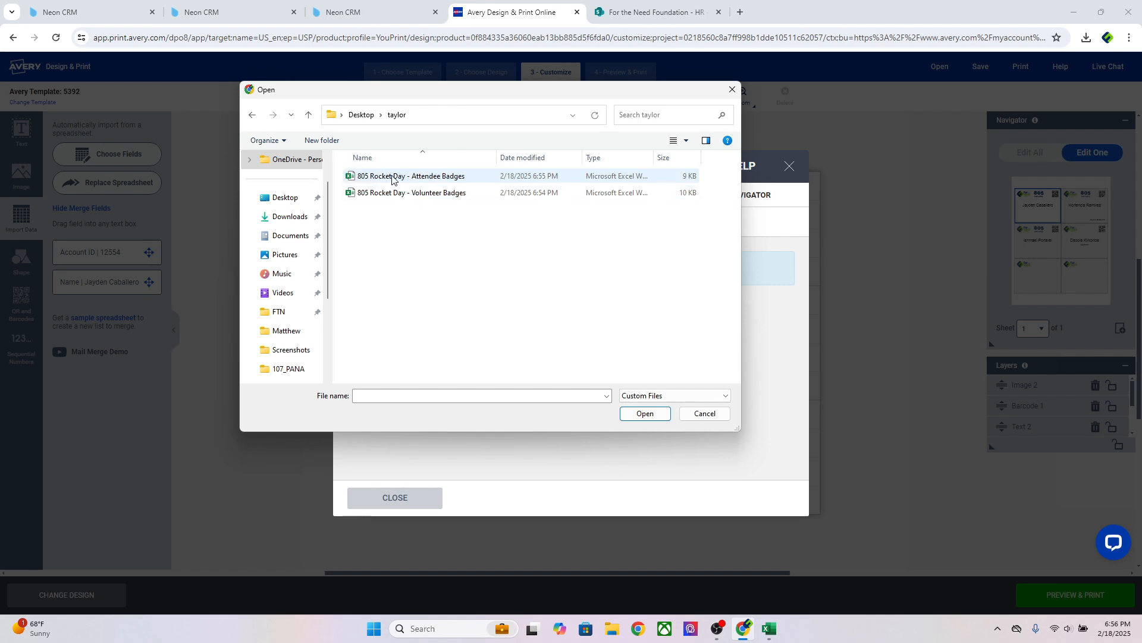
double_click(393, 177)
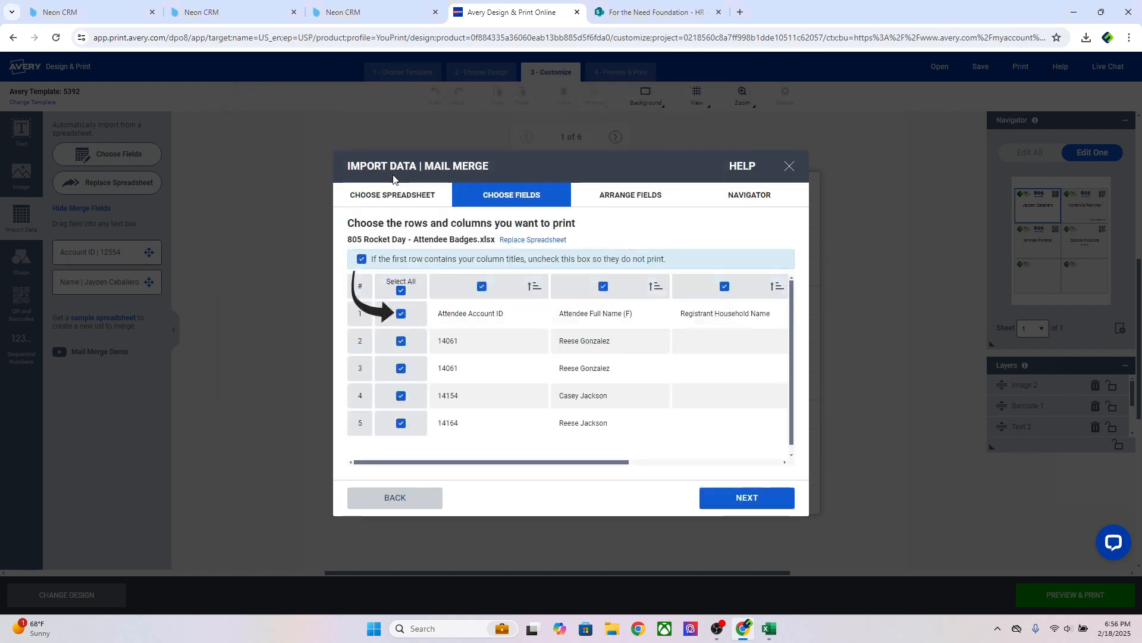
Exclude the header row and merge the Attendee Full Name field onto the badge
click(401, 313)
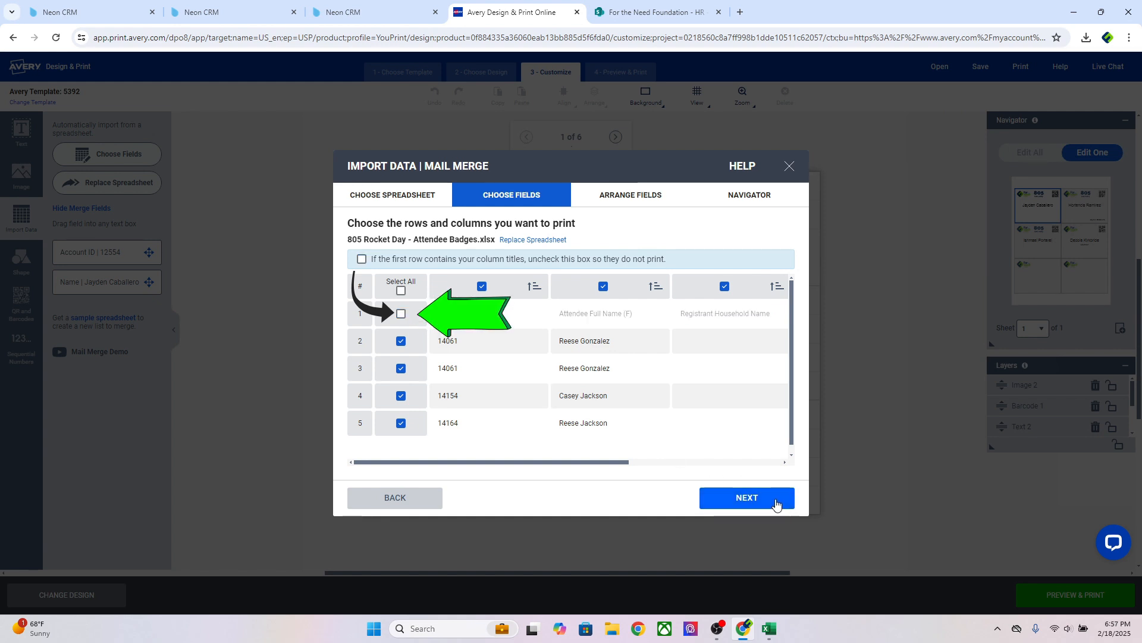
click(775, 500)
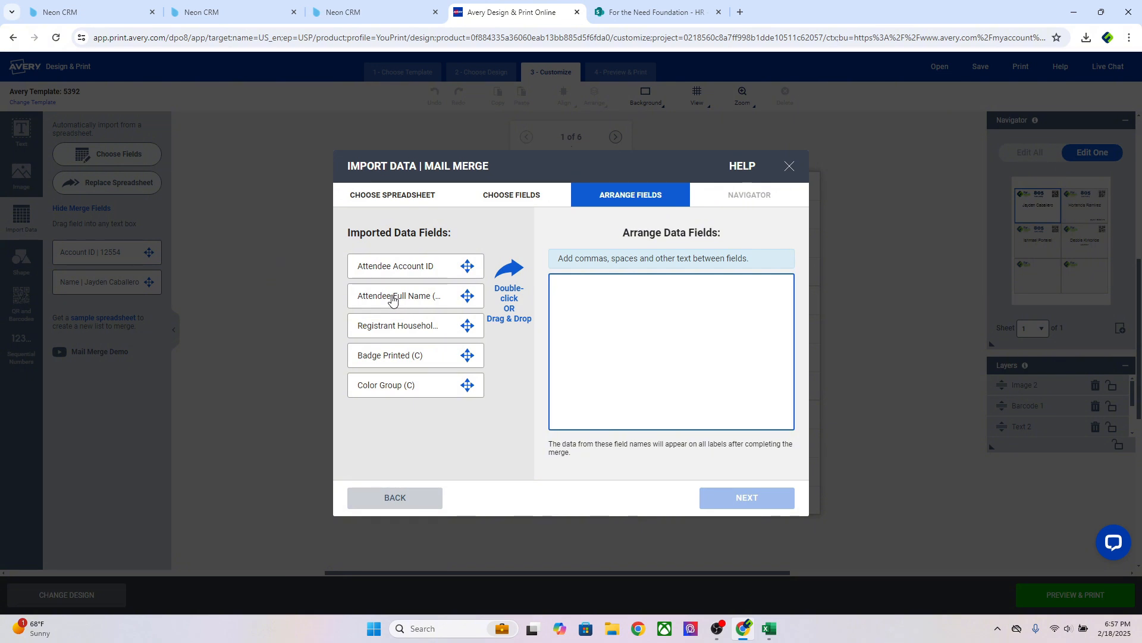
drag(393, 299, 583, 306)
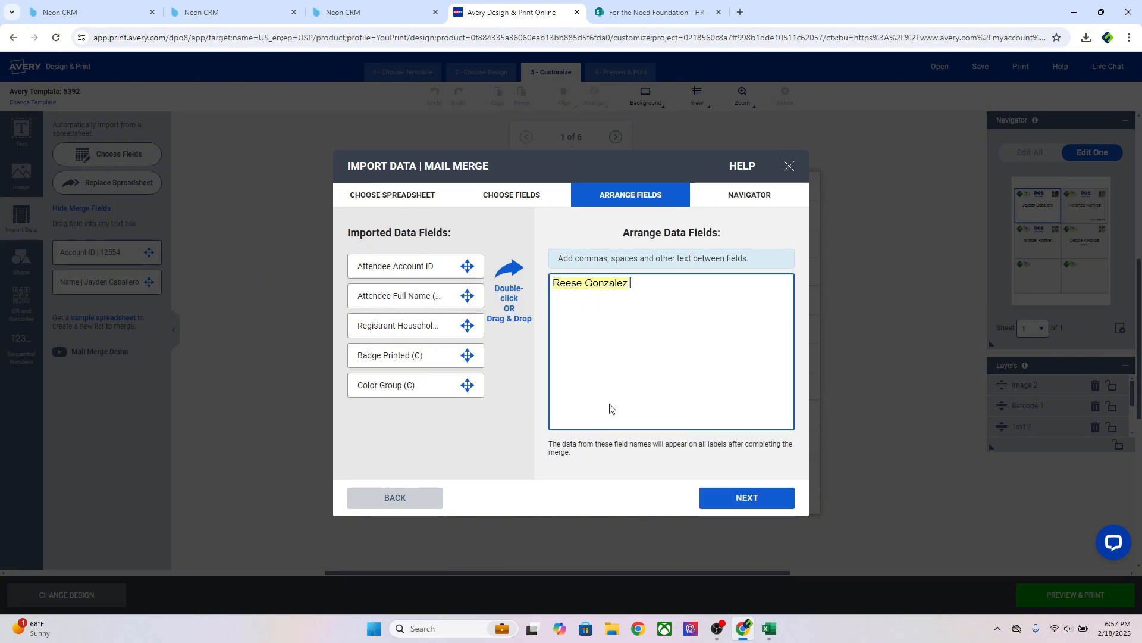
click(753, 501)
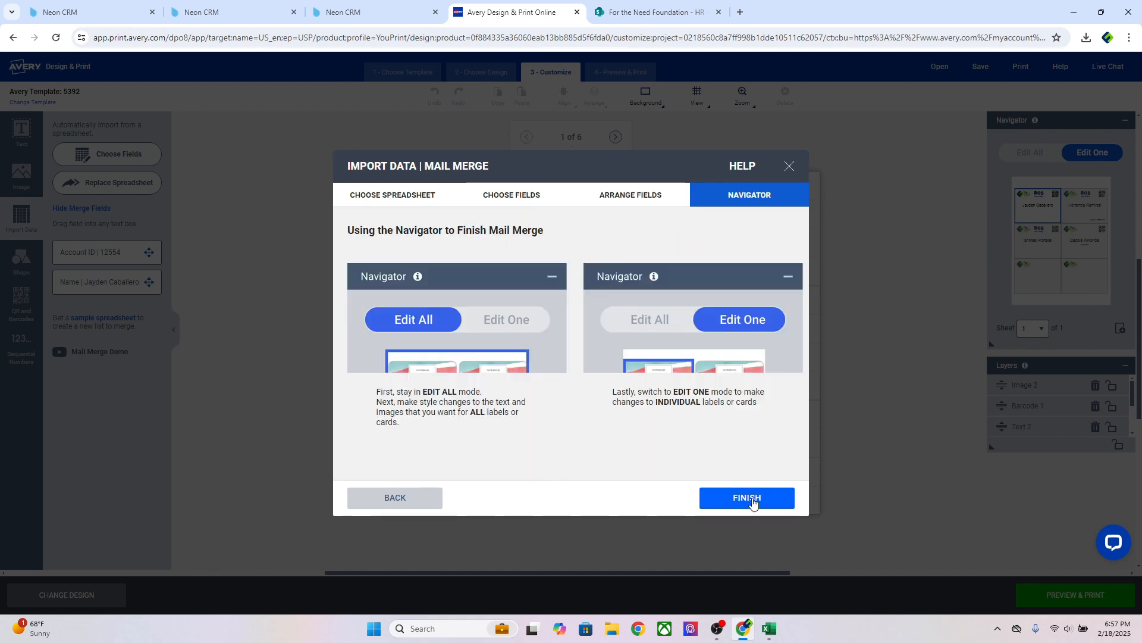
click(746, 498)
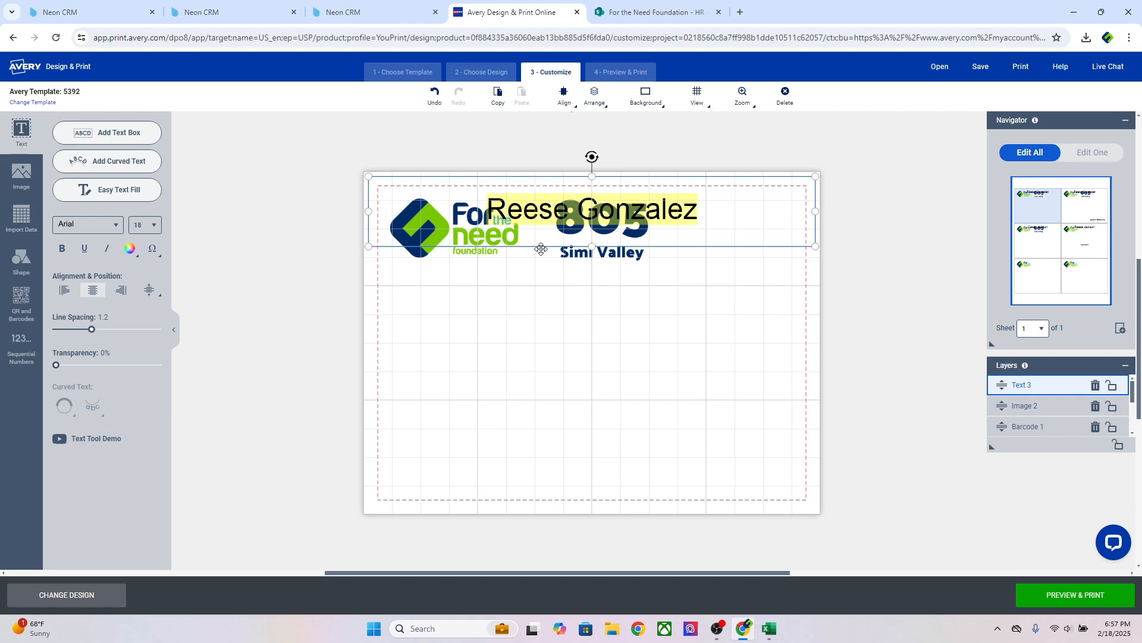
Move the merged name text to the badge middle below the logos
drag(540, 249, 542, 379)
click(877, 226)
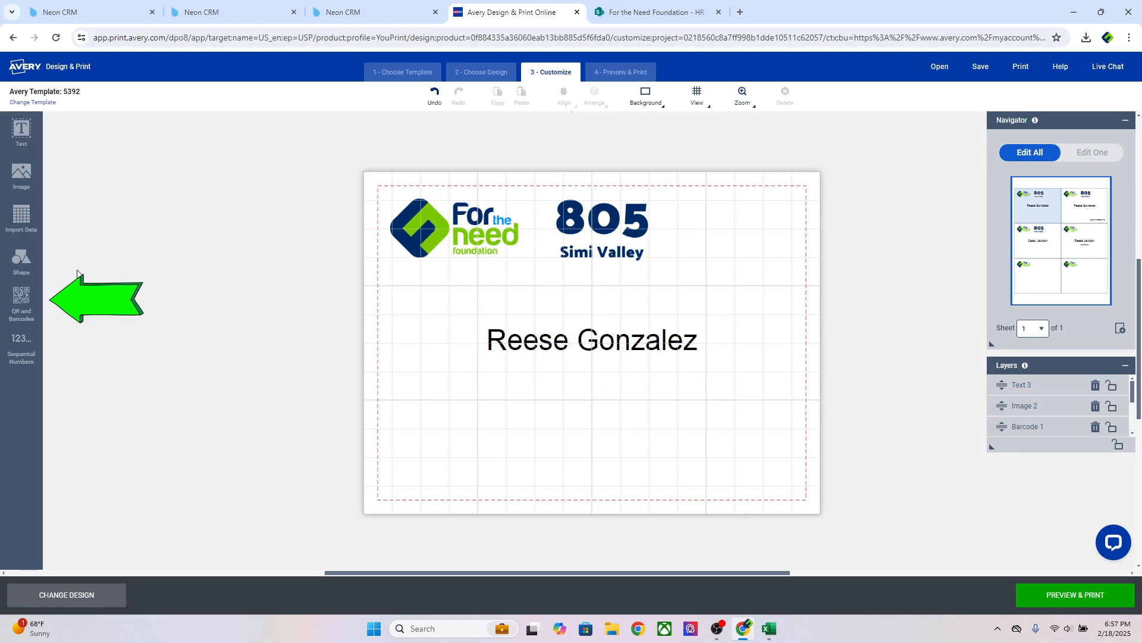
click(21, 302)
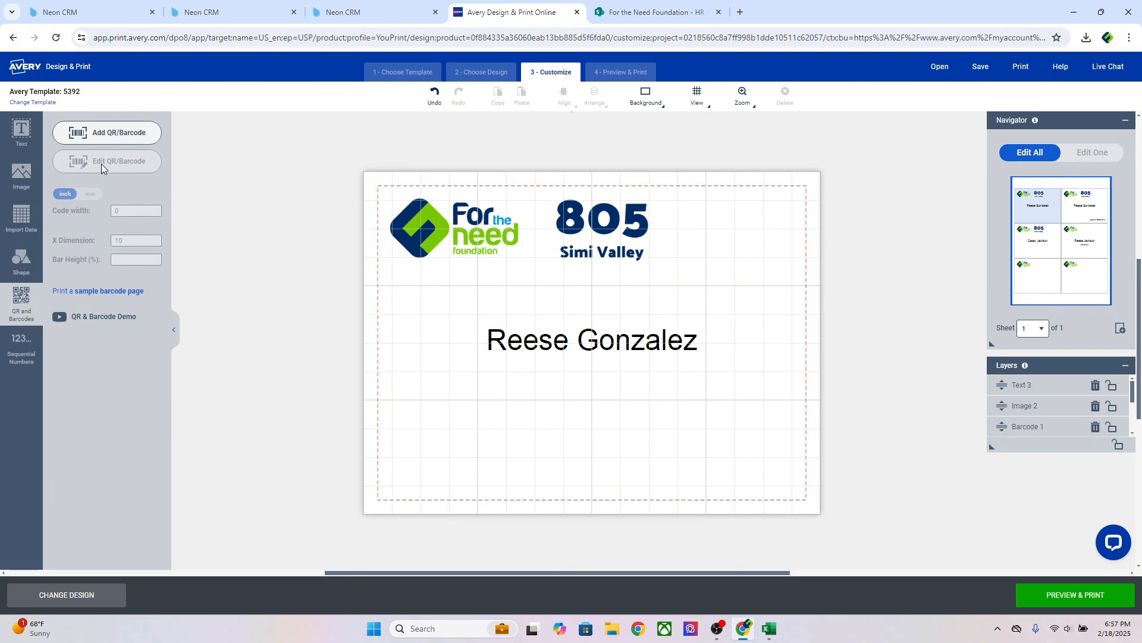
Add a spreadsheet-driven code from the Attendee Badges file, excluding the header row
click(107, 132)
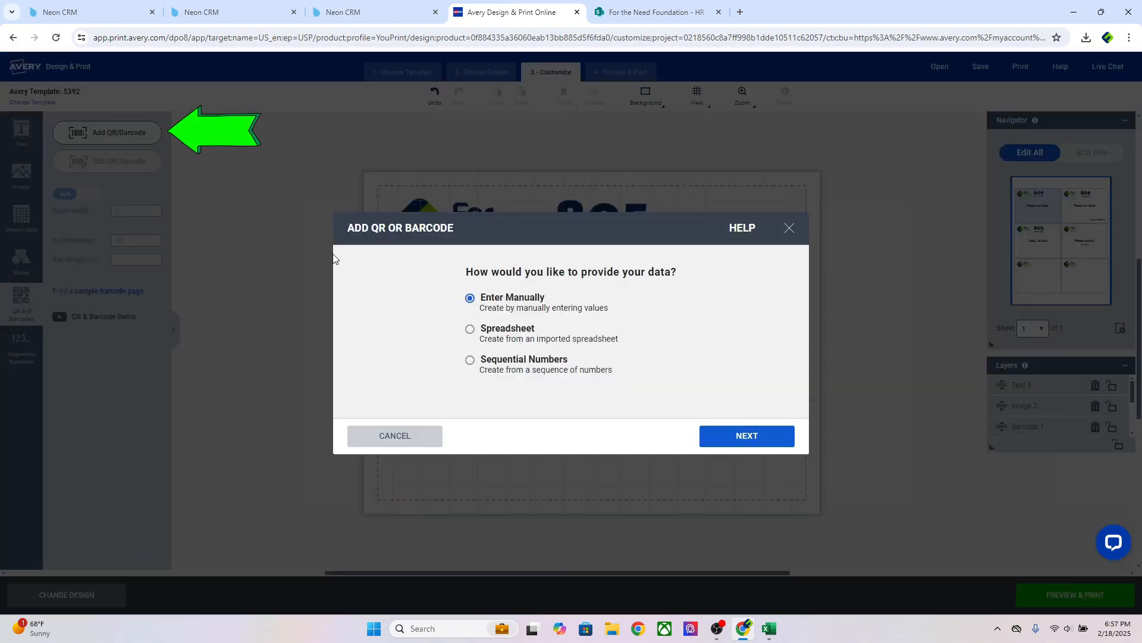
click(470, 329)
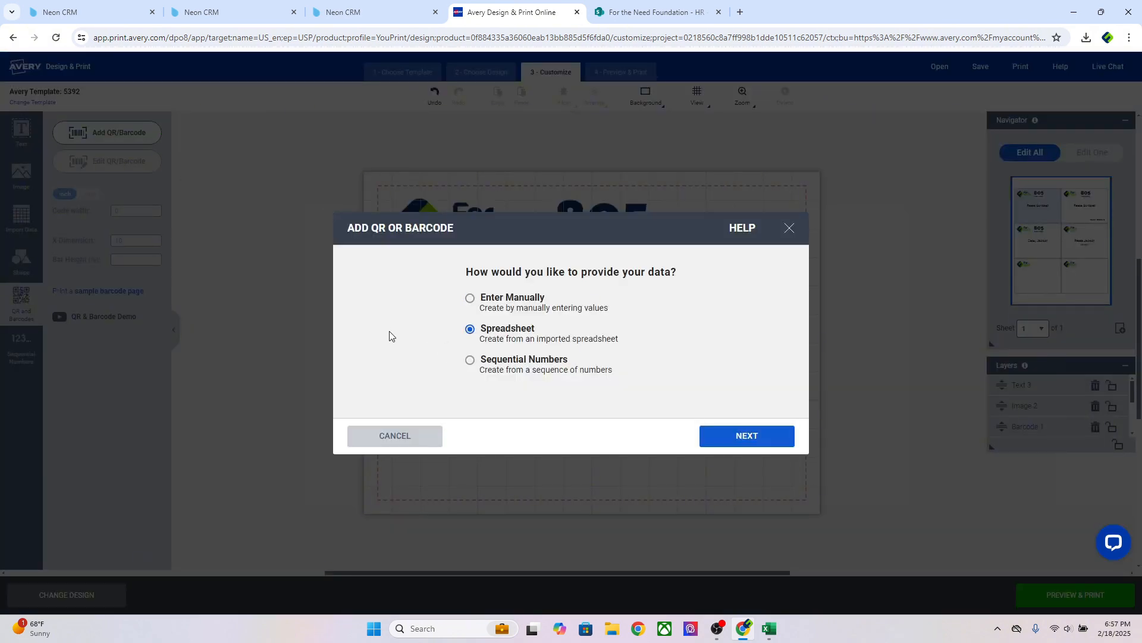
click(753, 440)
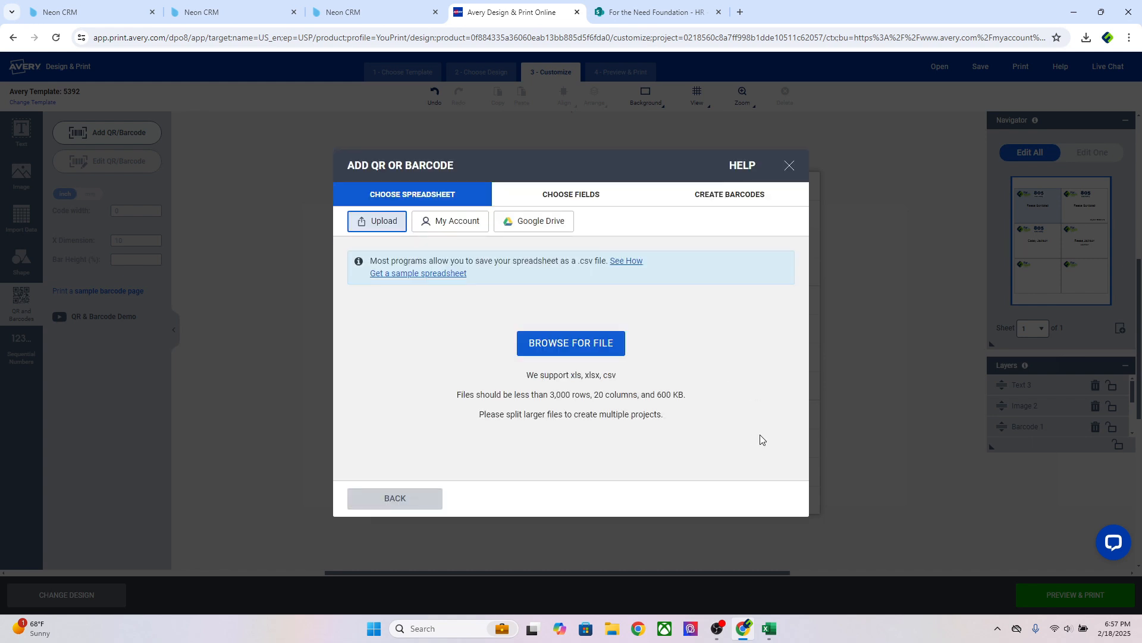
click(572, 348)
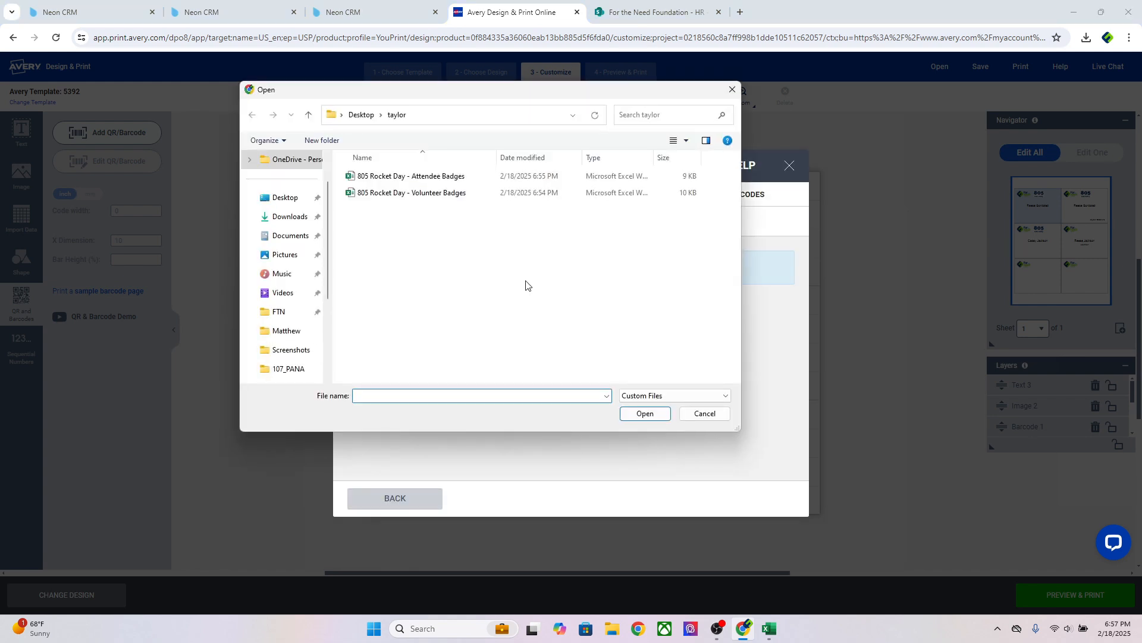
double_click(440, 177)
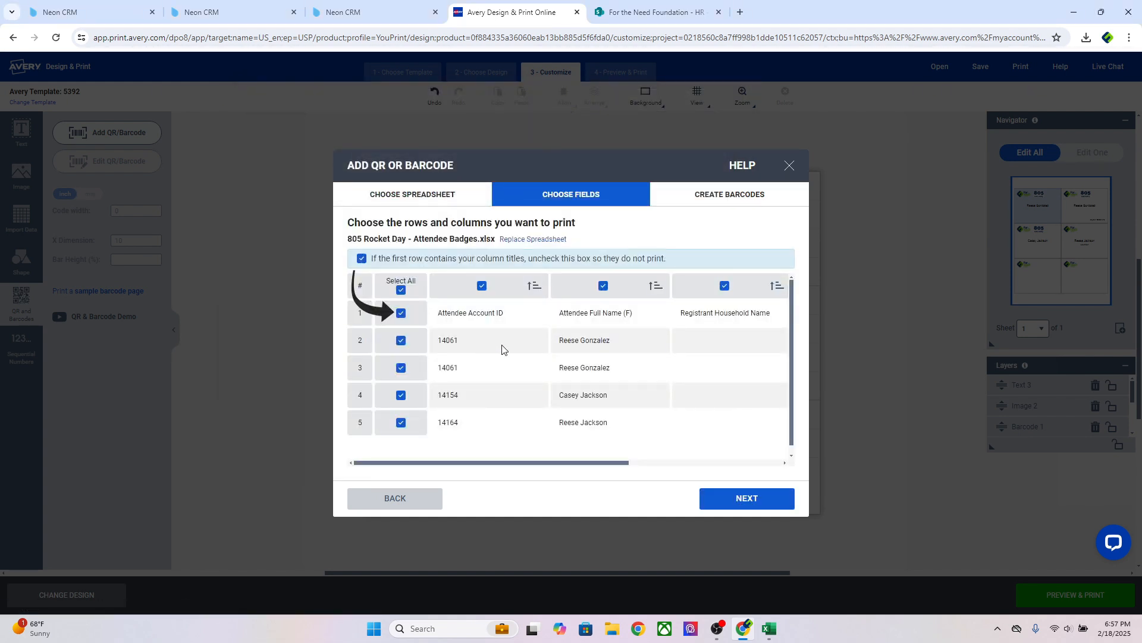
click(401, 313)
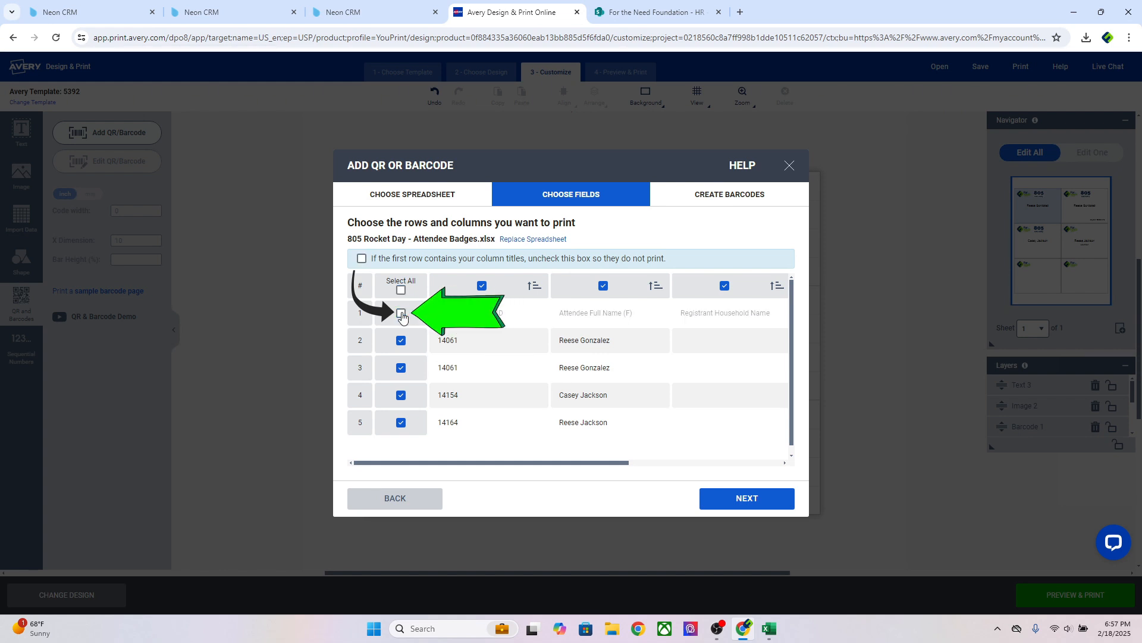
click(749, 501)
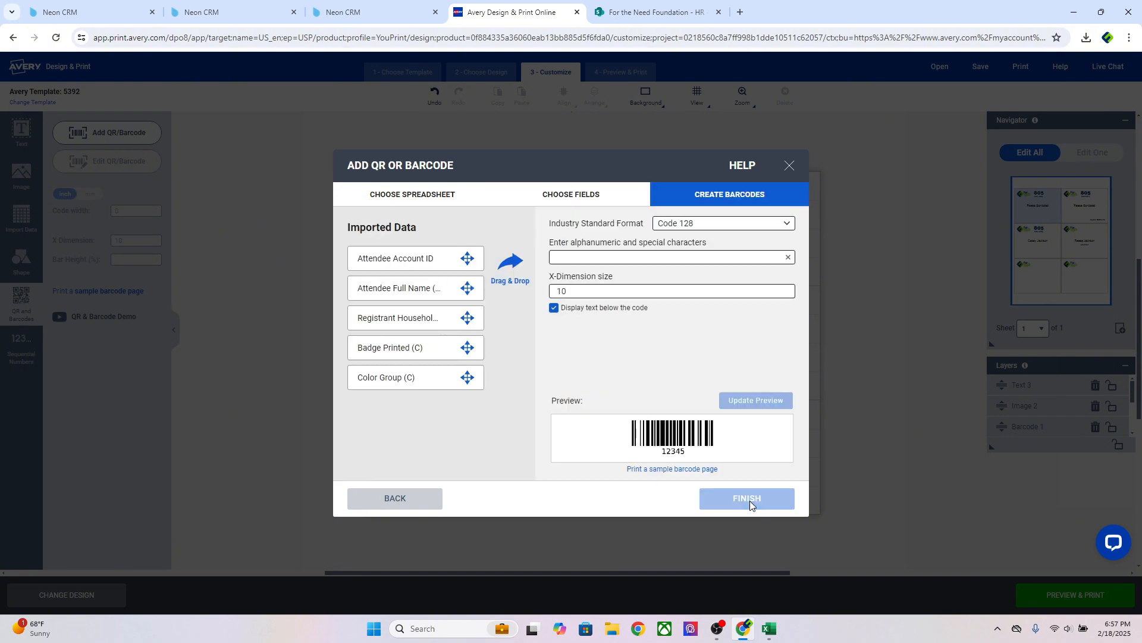
Make the code a QRCode using the Attendee Account ID field
click(686, 225)
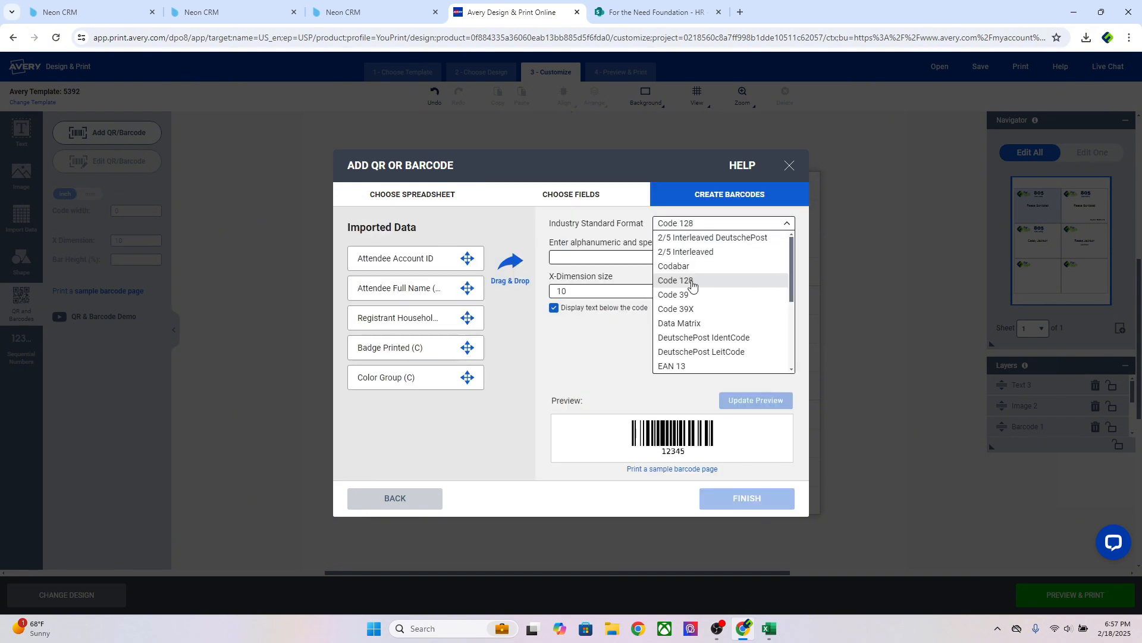
scroll(697, 285, down, 2)
scroll(700, 306, down, 1)
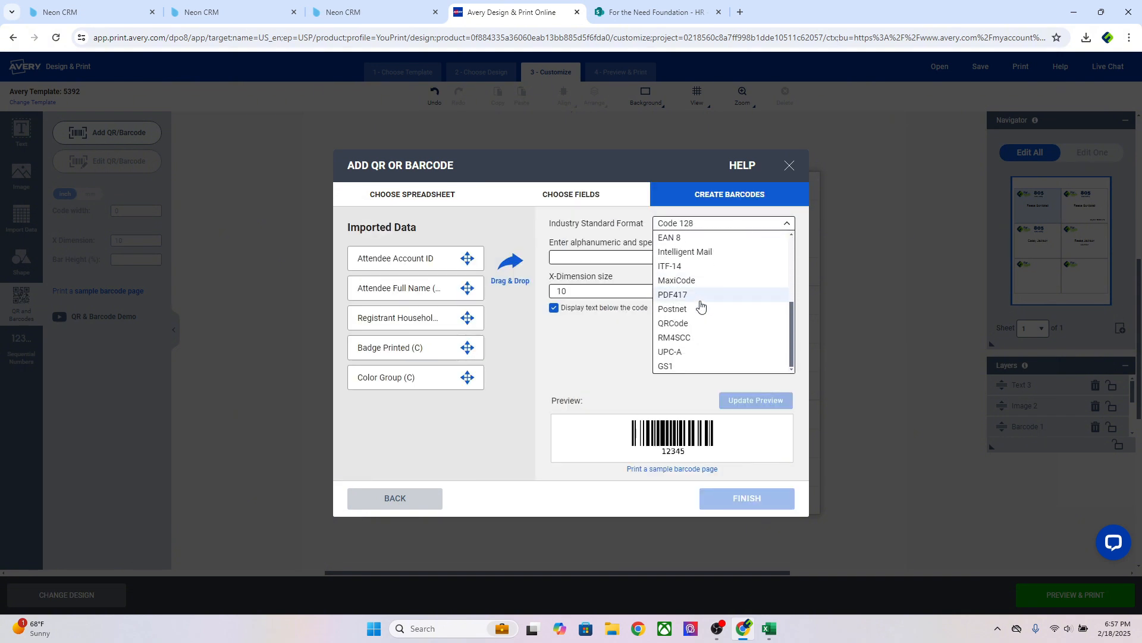
click(549, 225)
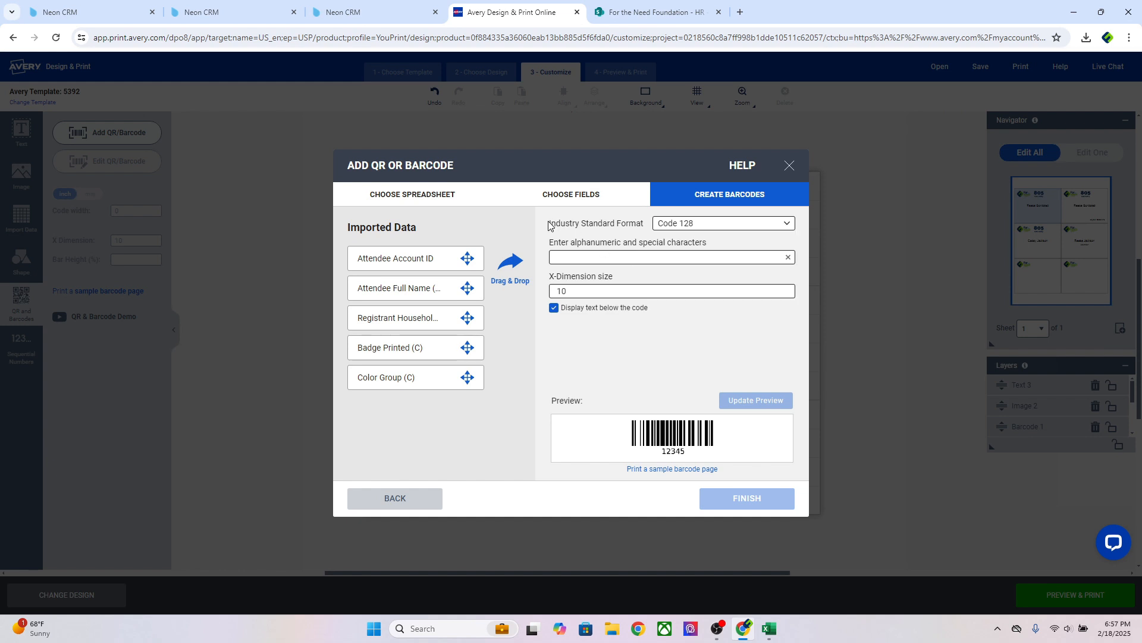
click(685, 226)
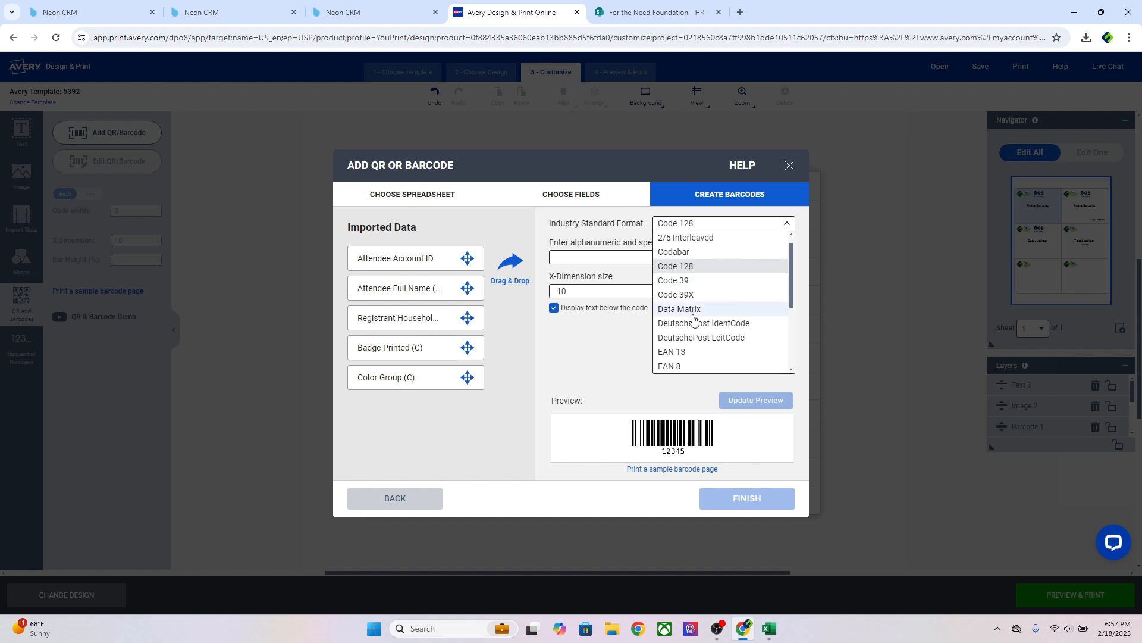
scroll(694, 322, down, 3)
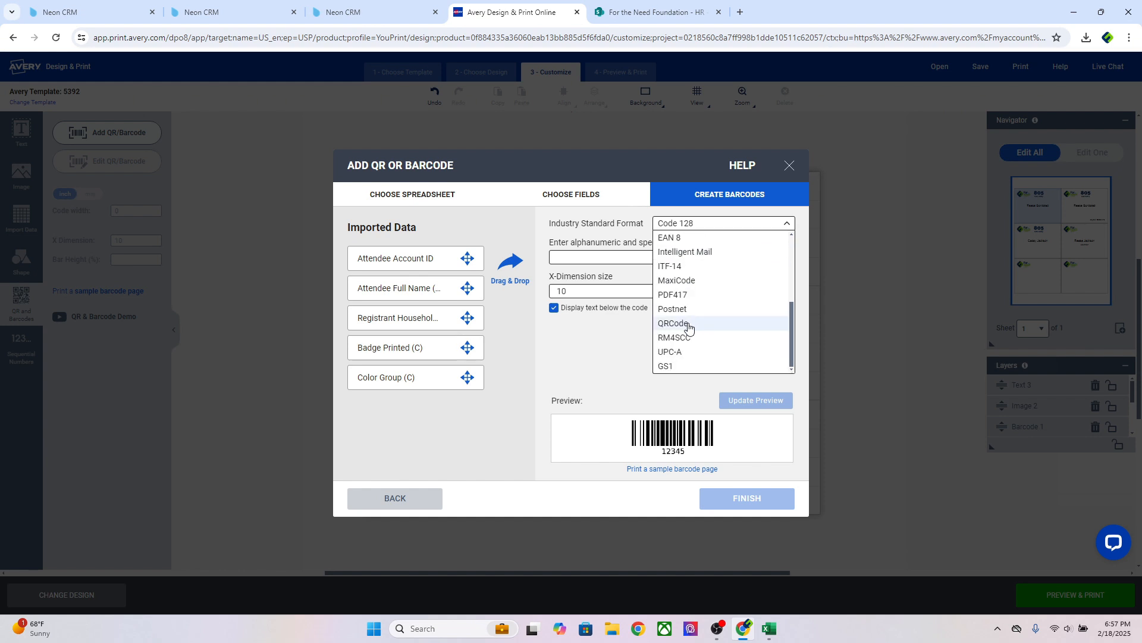
click(687, 324)
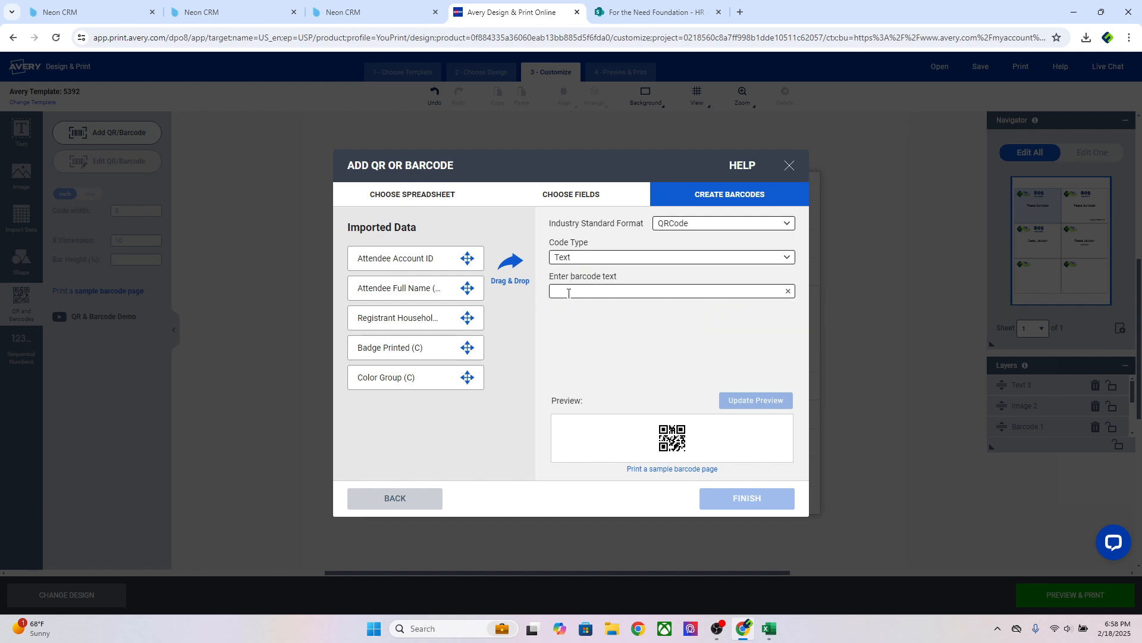
click(568, 293)
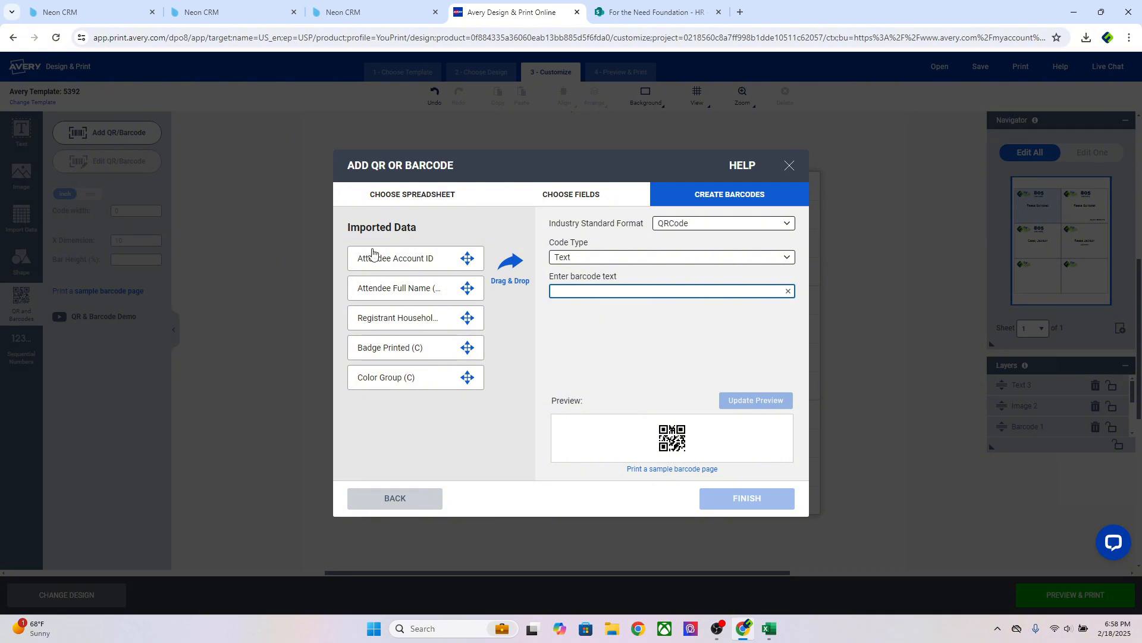
drag(373, 257, 571, 295)
Place the QR code, enlarged, in the badge's top-right corner beside the logos
click(760, 502)
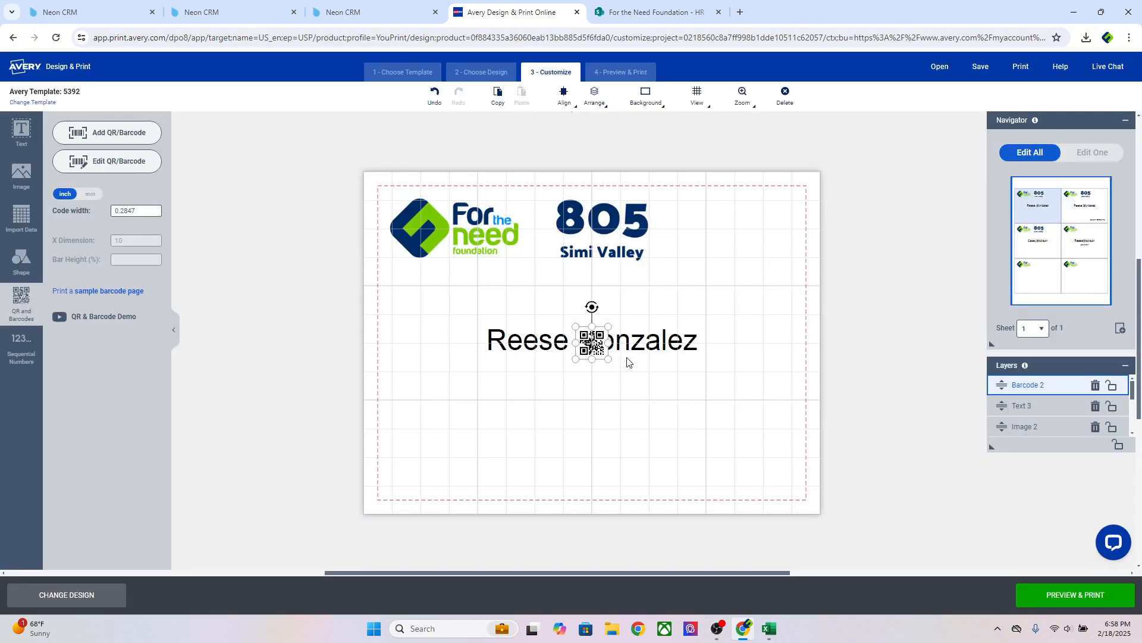
drag(589, 356, 698, 291)
drag(741, 255, 762, 233)
drag(726, 275, 711, 281)
click(668, 290)
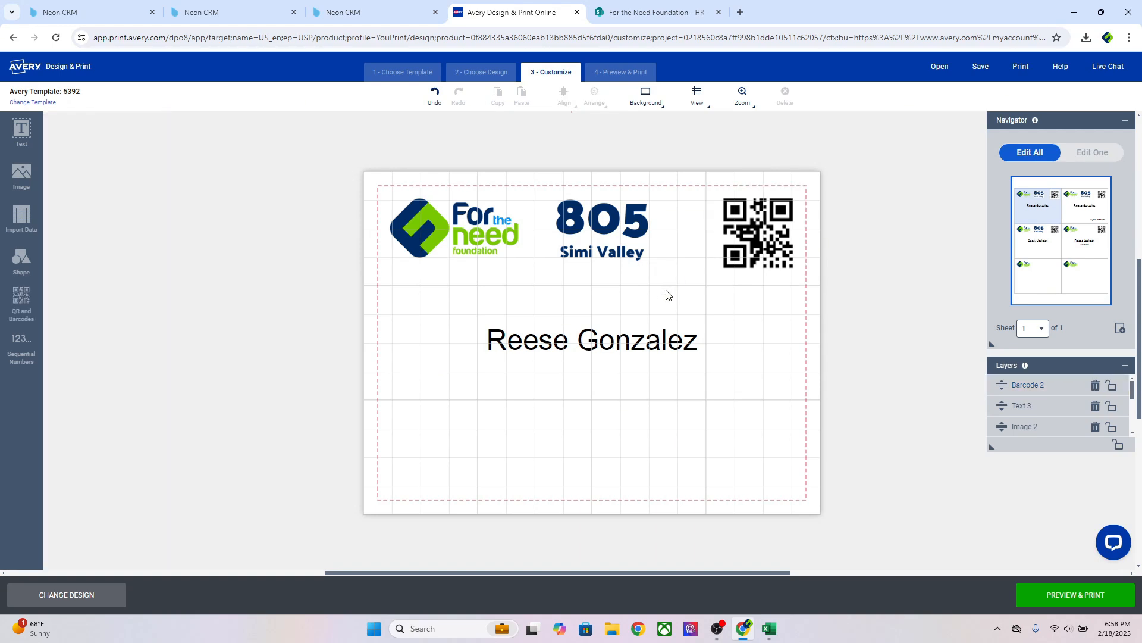
Check the other attendees' badges in the Navigator, returning to the first
click(1091, 205)
click(1056, 240)
click(1088, 251)
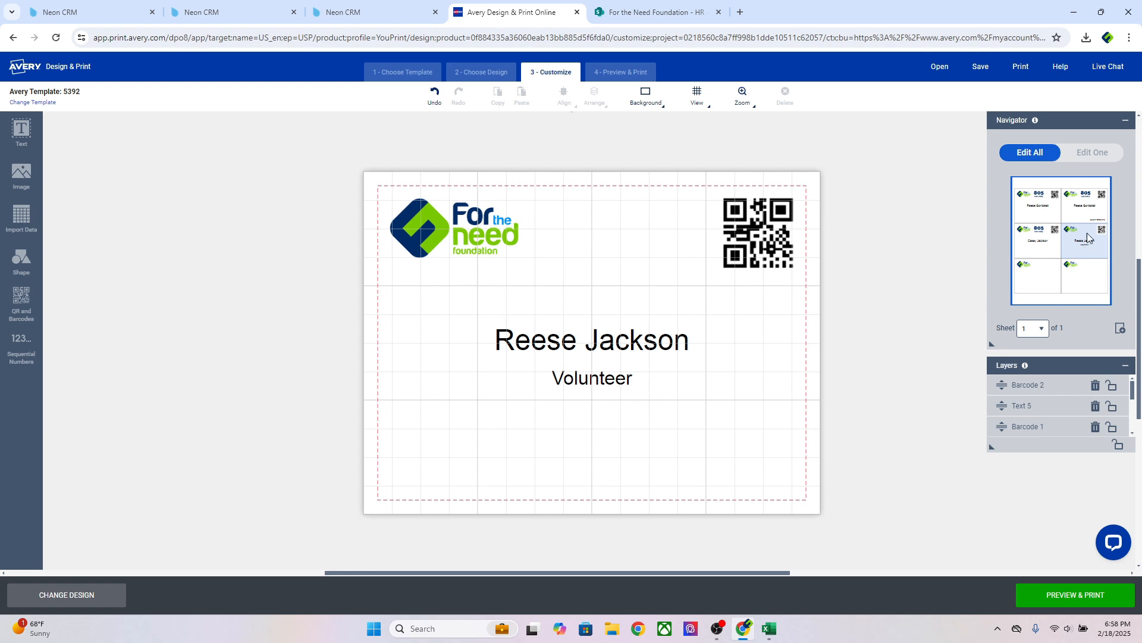
click(1086, 216)
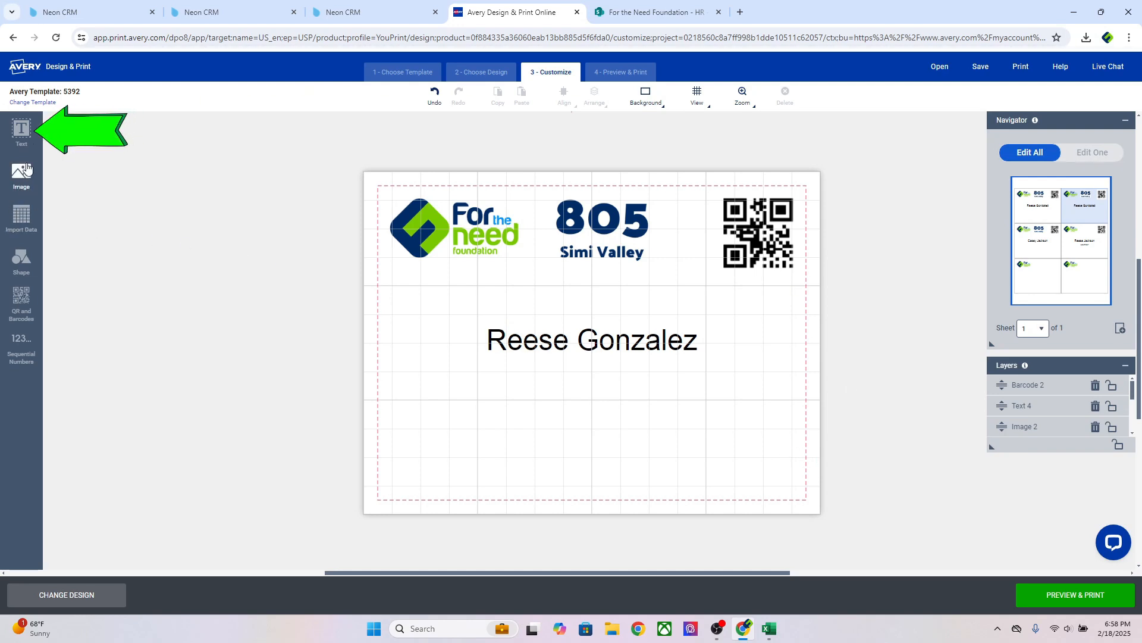
Add a size 12 text box, narrow it, and move it below the name
click(27, 136)
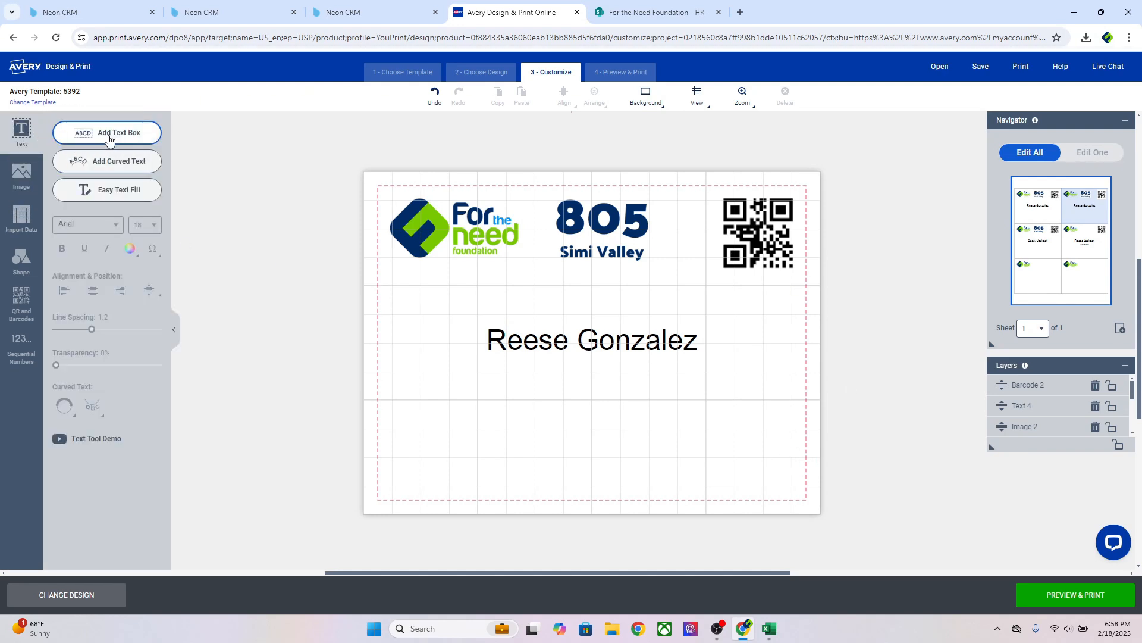
click(109, 139)
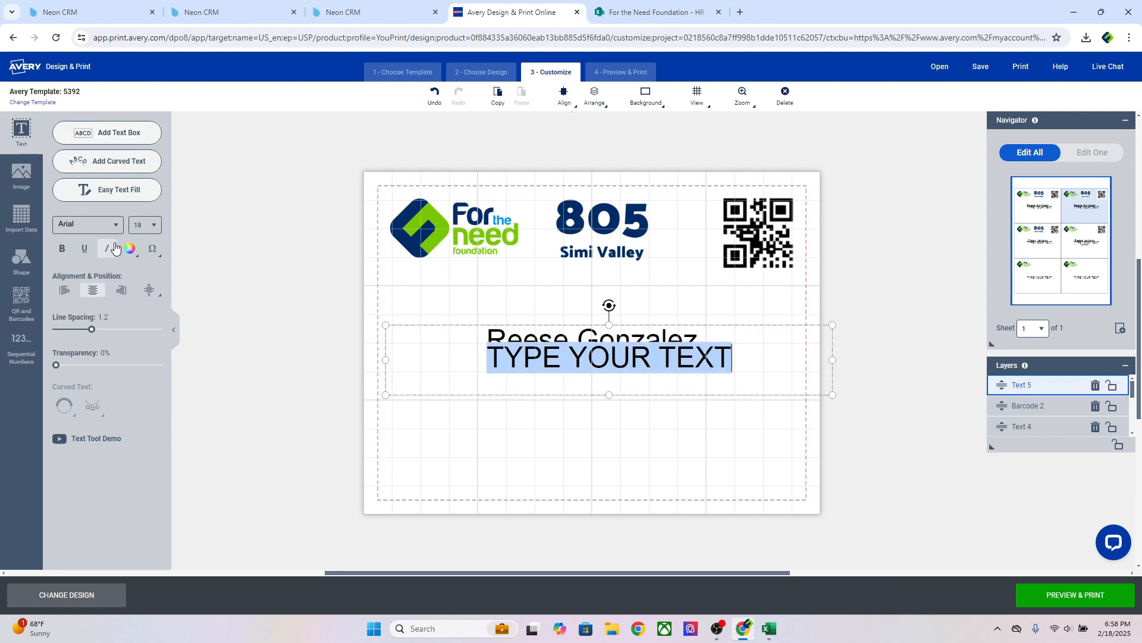
click(159, 229)
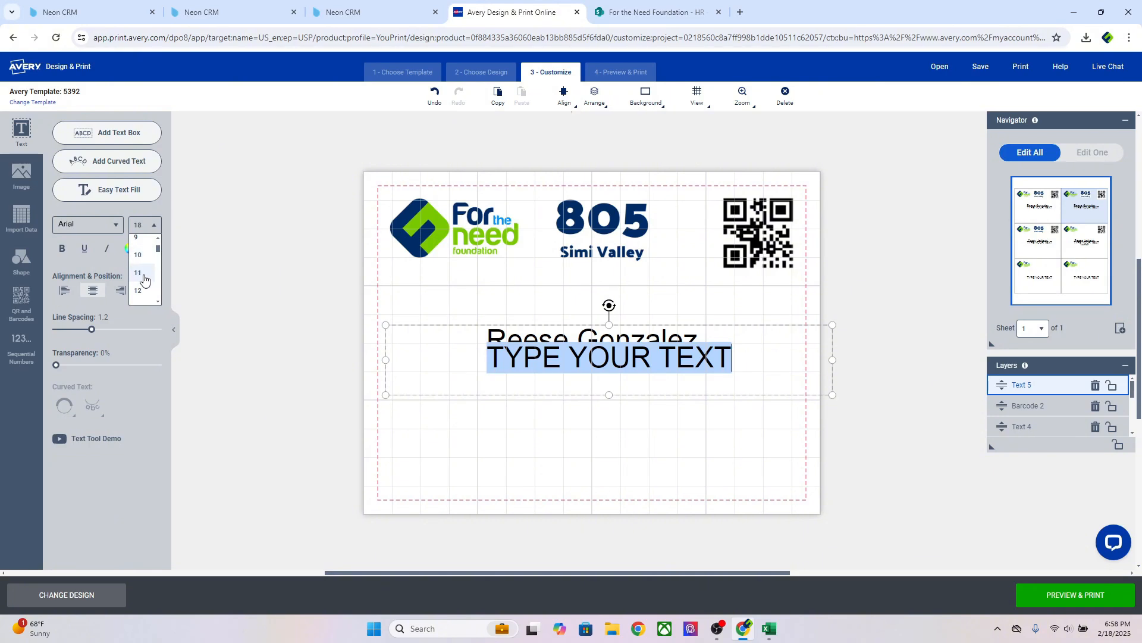
scroll(143, 279, down, 1)
click(143, 294)
drag(384, 362, 666, 390)
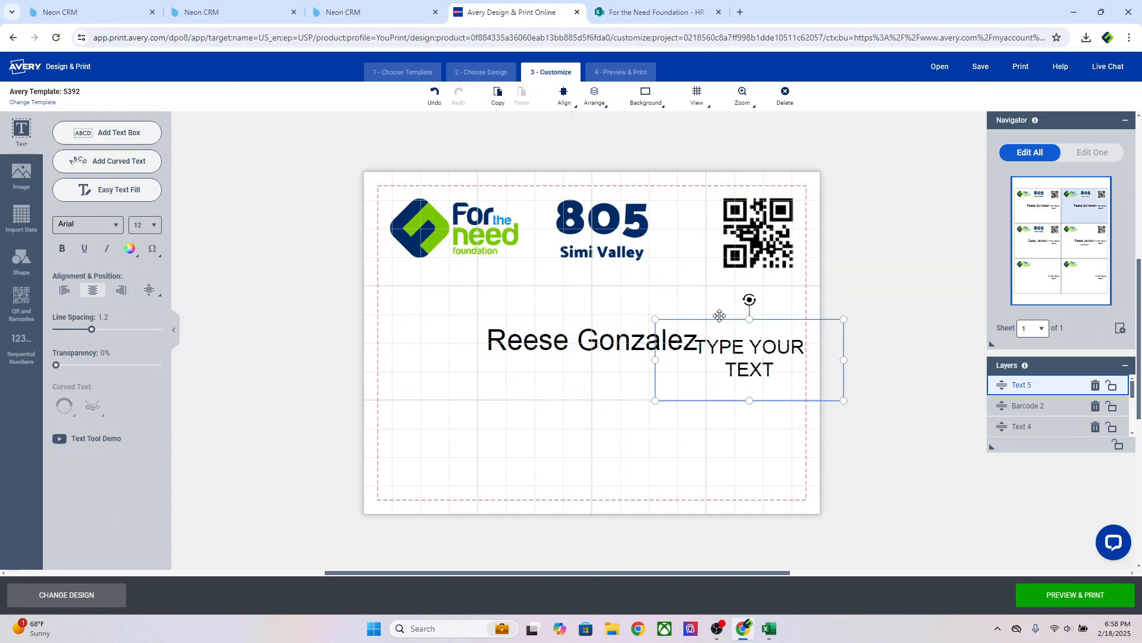
drag(720, 316, 680, 411)
In Edit One mode, widen badge 2's placeholder box and replace its text with another attendee's full name
click(1099, 153)
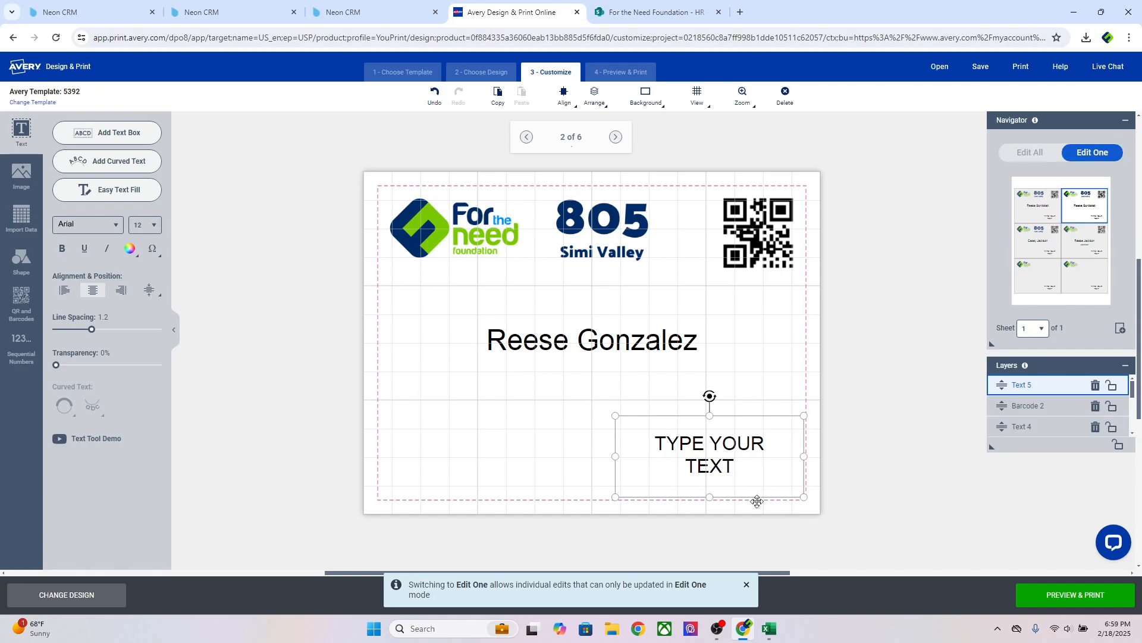
click(700, 467)
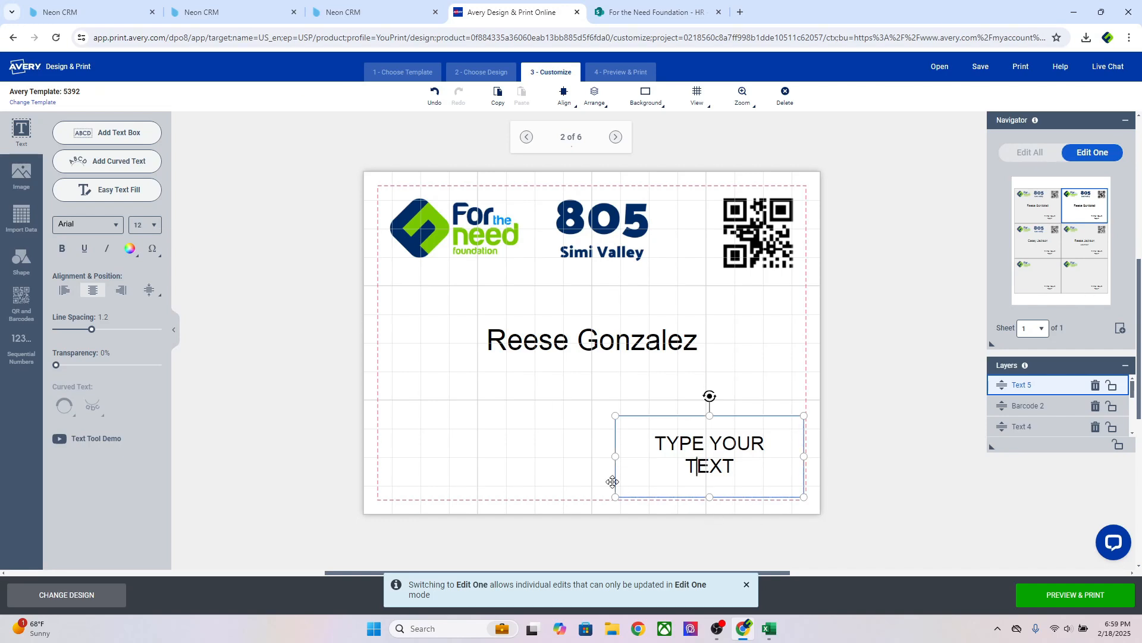
drag(615, 456, 567, 456)
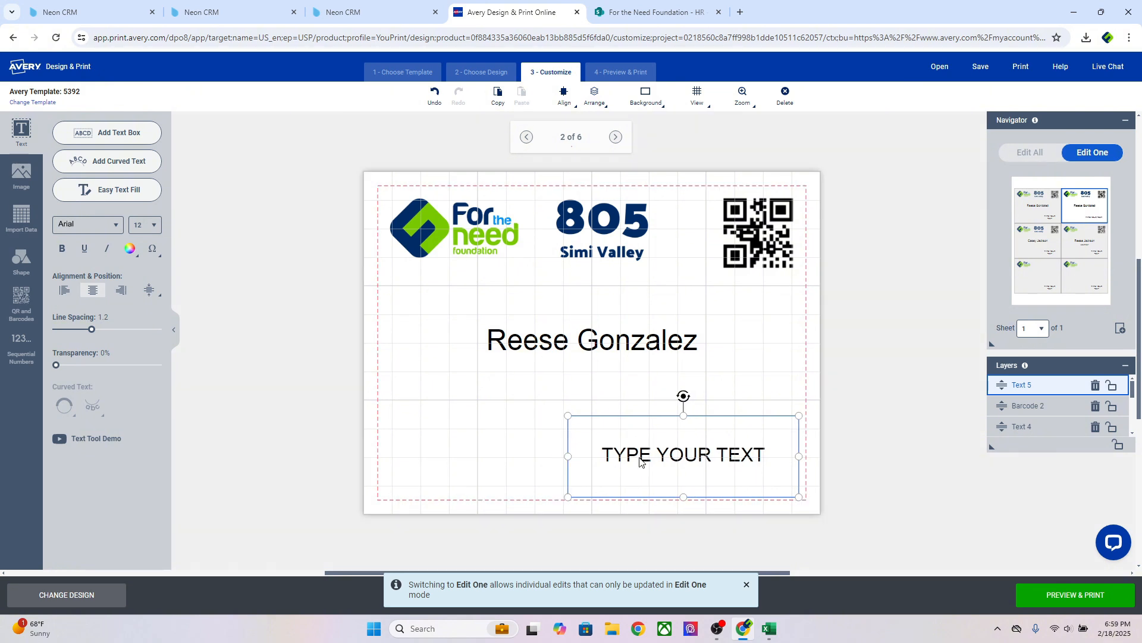
triple_click(655, 456)
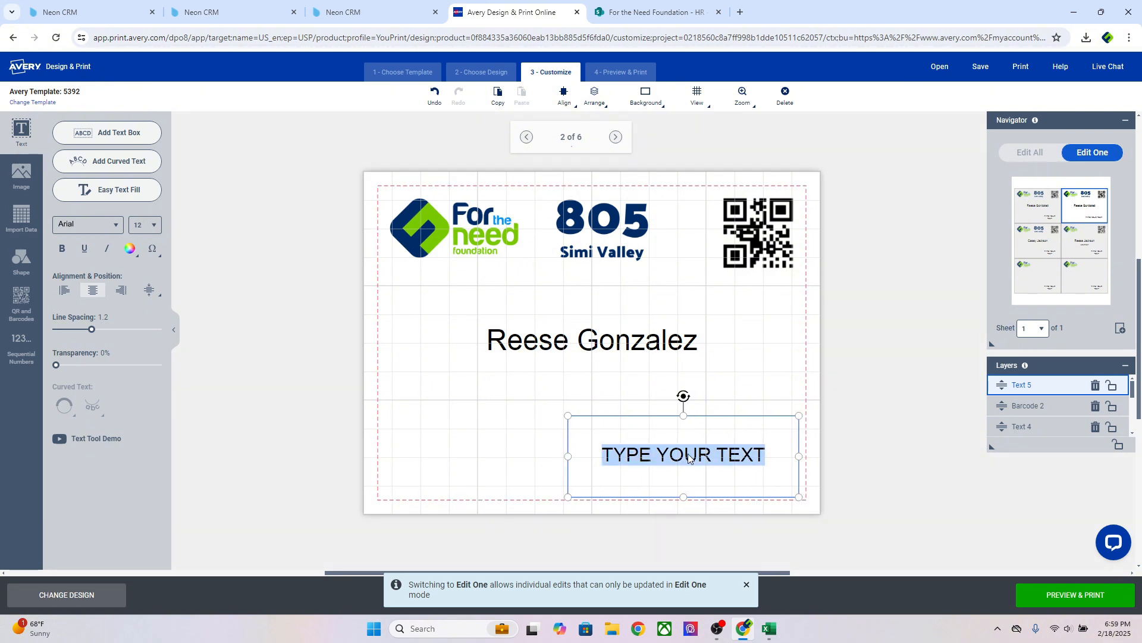
text(jason)
key(BackSpace)
key(BackSpace)
key(BackSpace)
key(BackSpace)
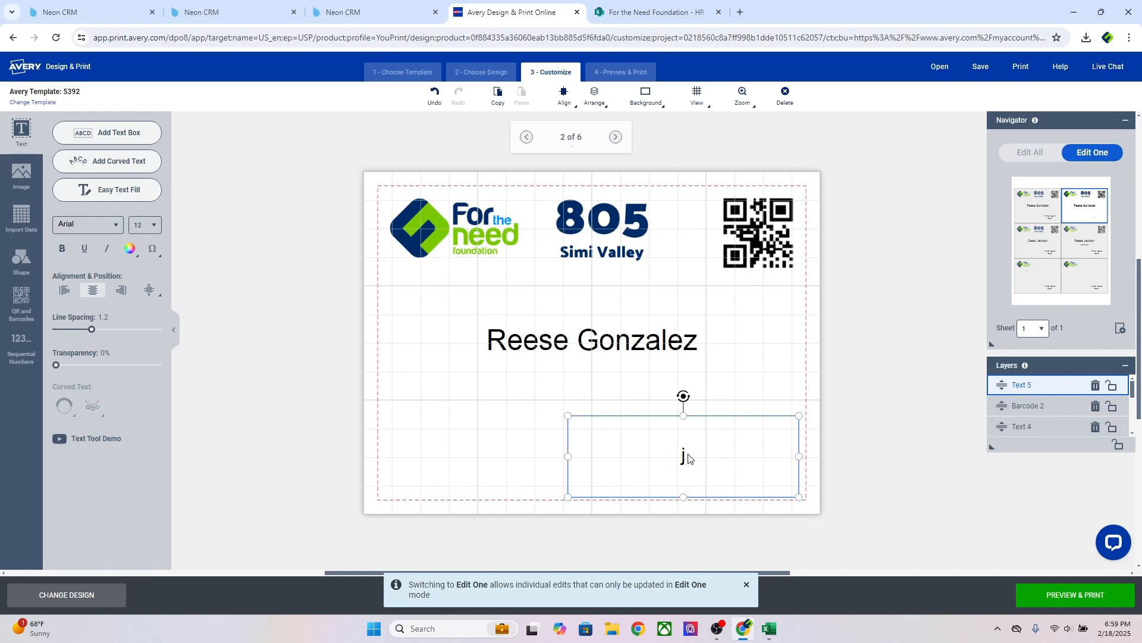
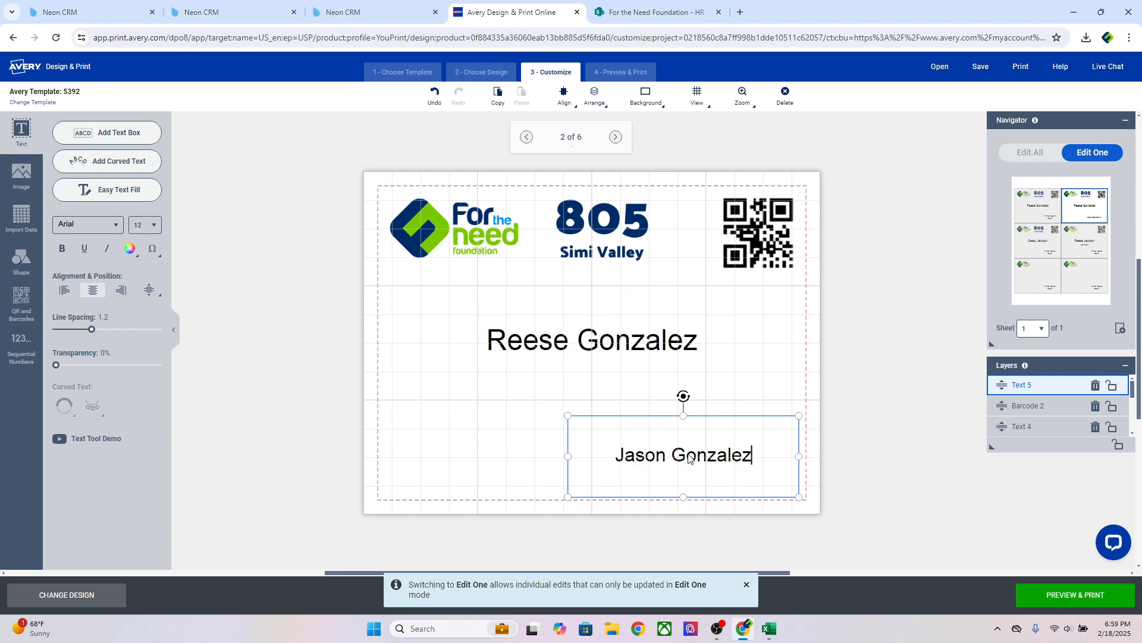
click(883, 377)
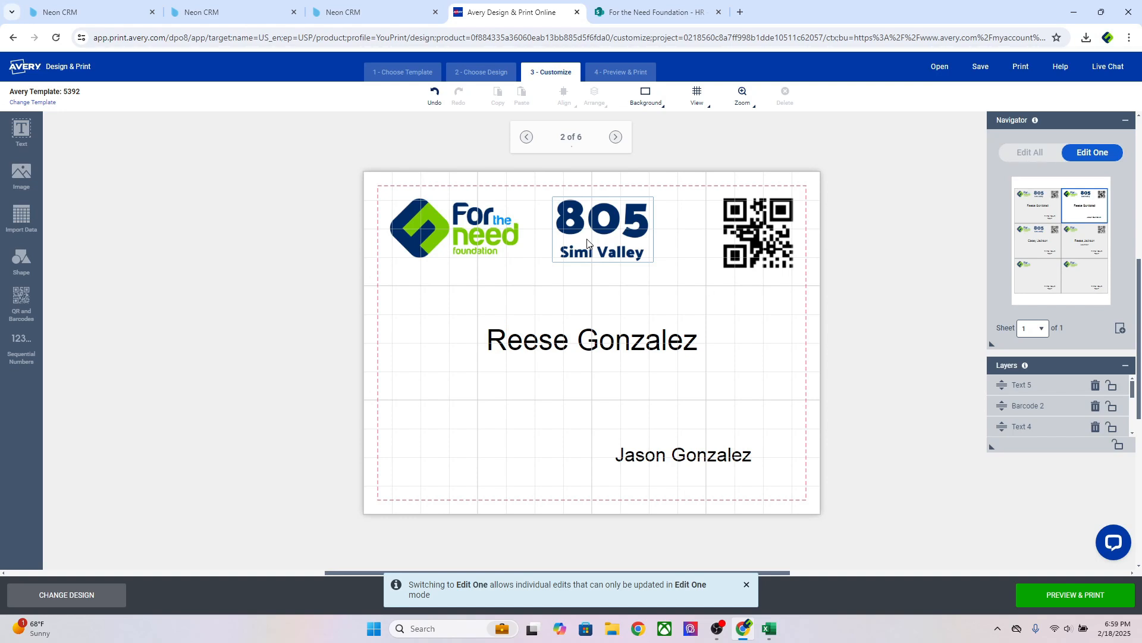
Delete the placeholder text box from the third badge after checking the first two
click(1027, 216)
click(718, 432)
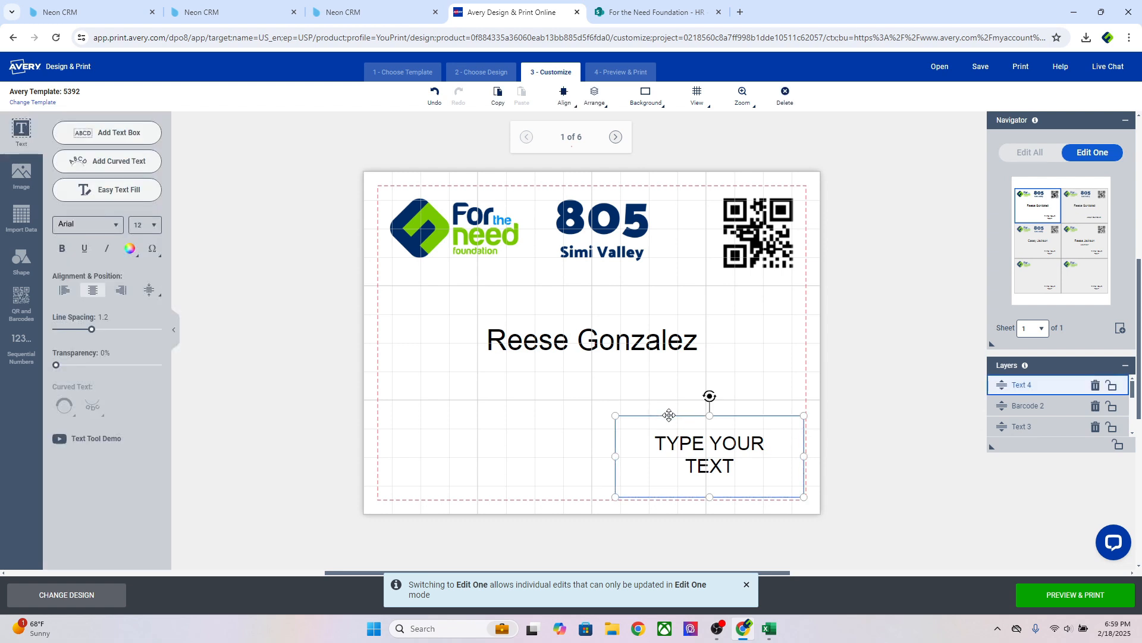
click(726, 408)
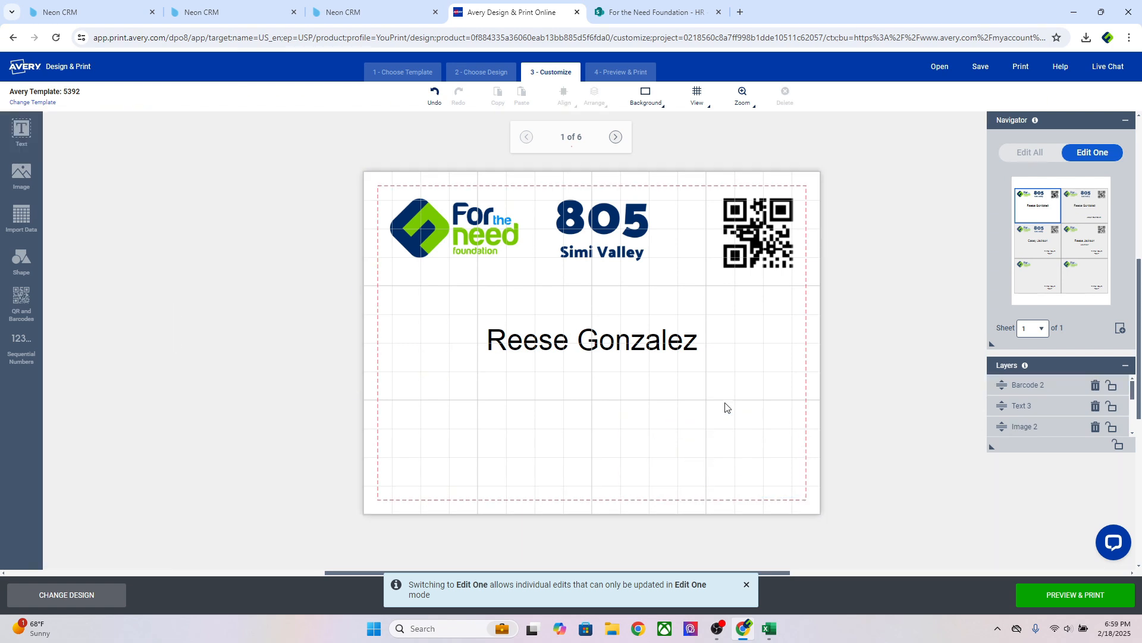
click(1090, 205)
click(1036, 244)
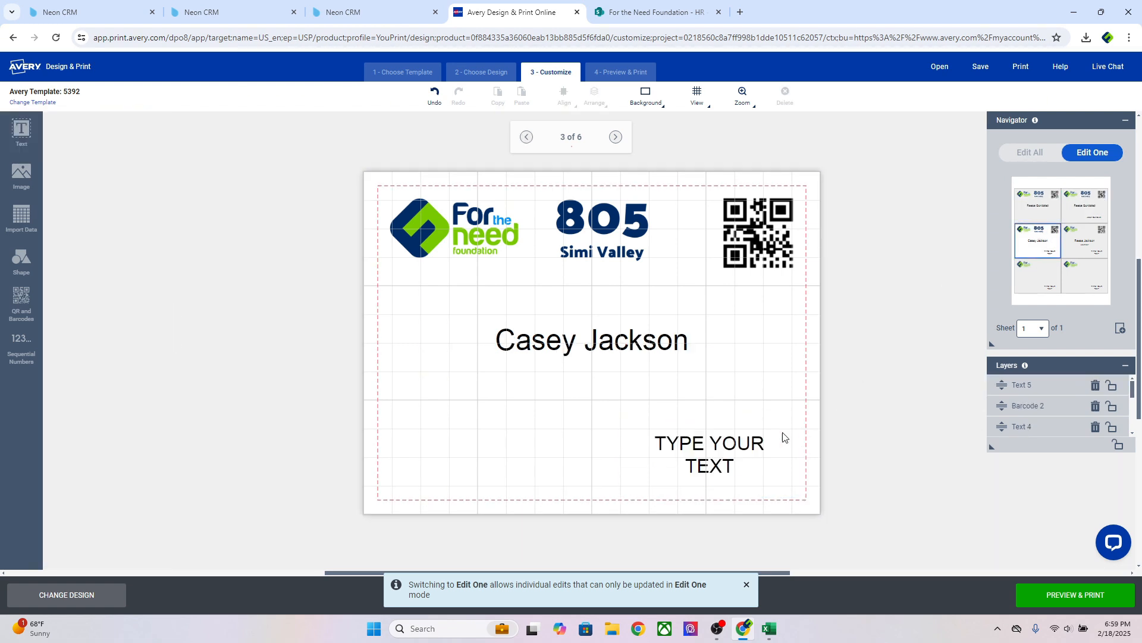
click(739, 458)
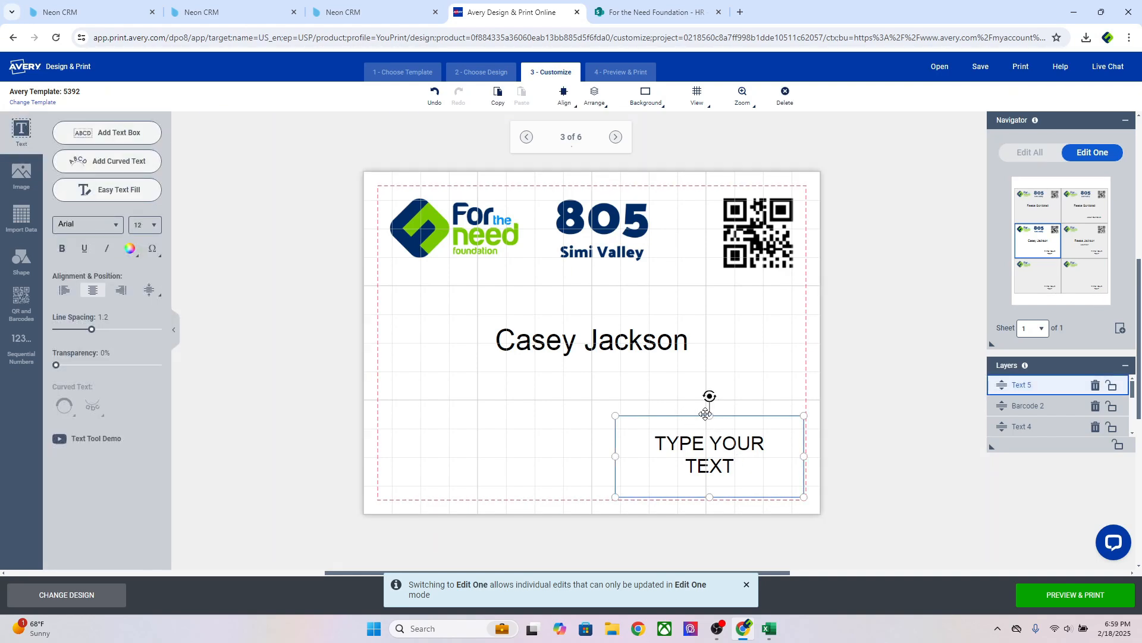
key(Delete)
On the fourth badge, delete both the placeholder text box and the Volunteer line
click(1076, 247)
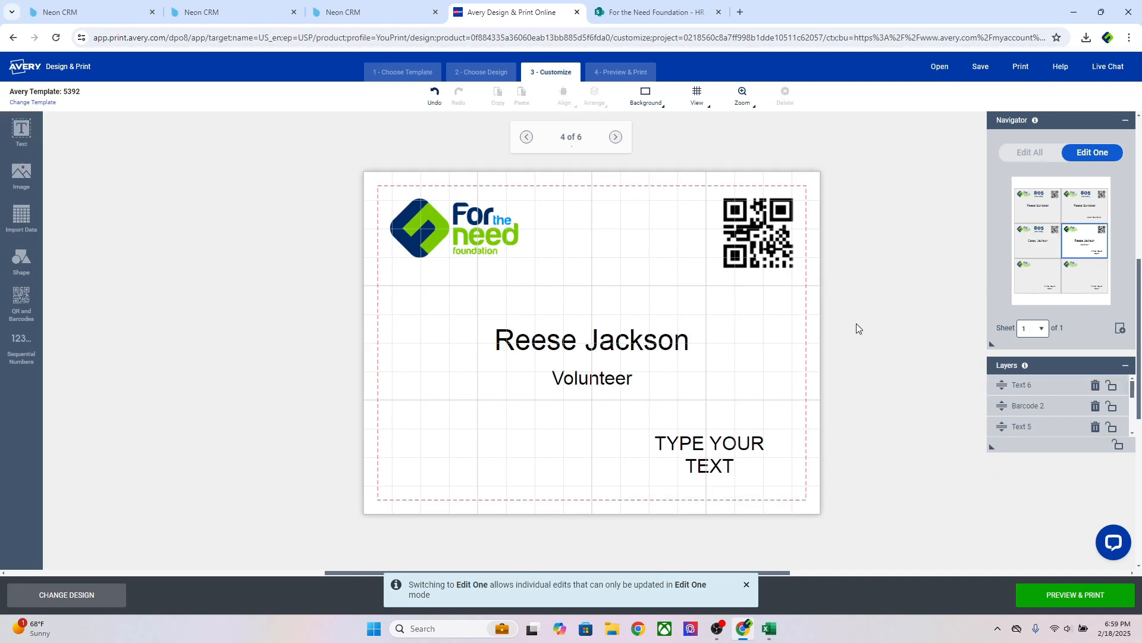
click(727, 463)
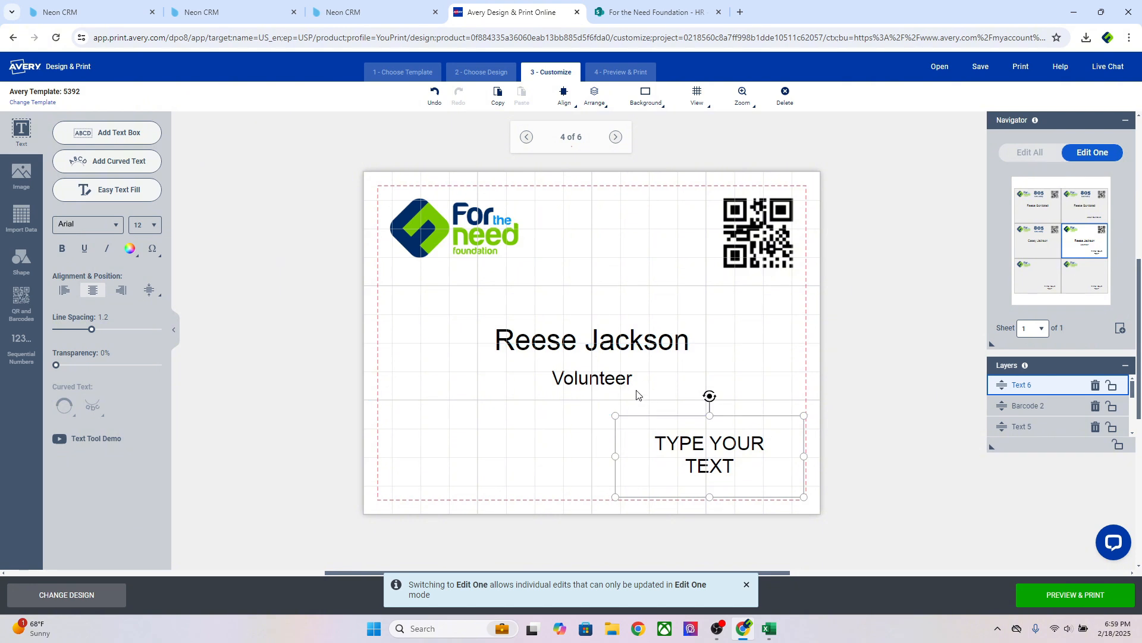
key(Delete)
double_click(616, 415)
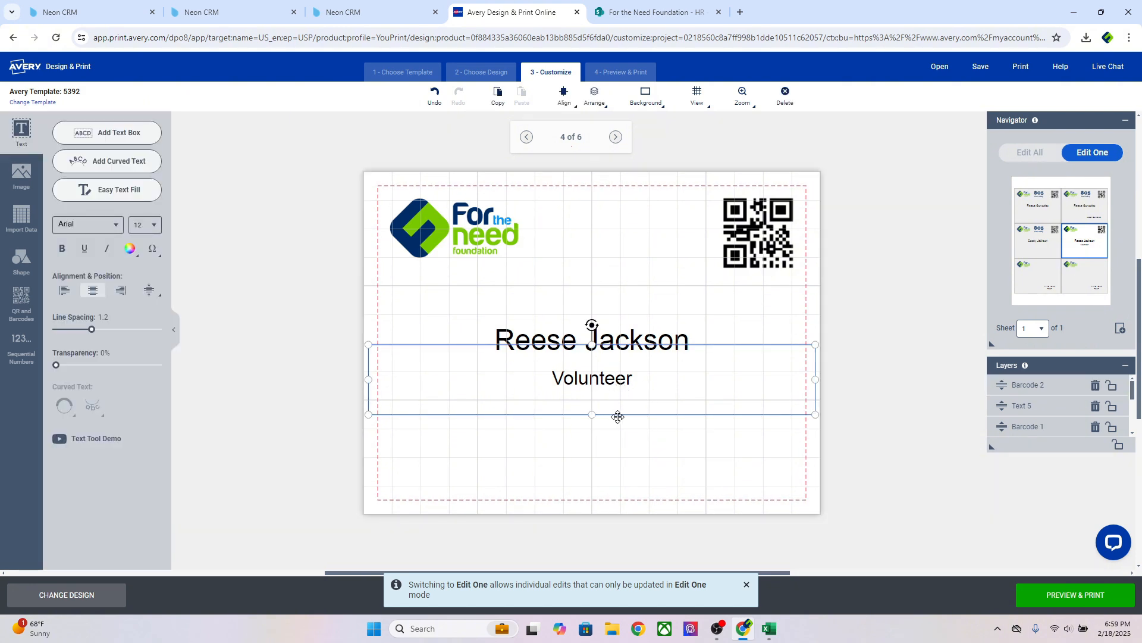
key(Delete)
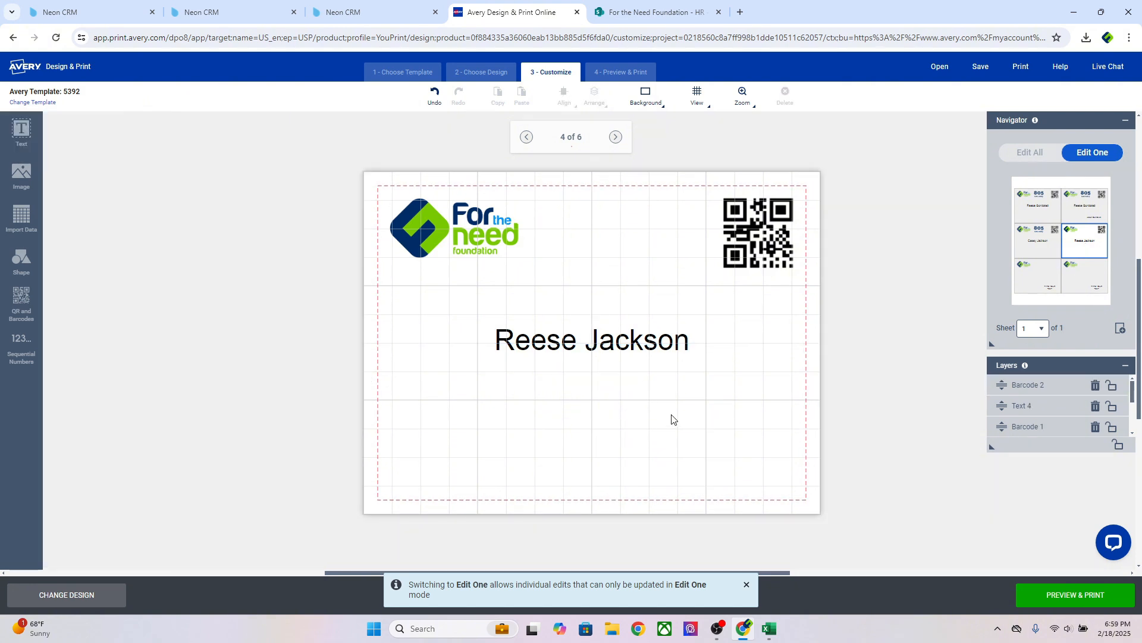
Save 'TEMPLATE - Families Badges 2025 805 Rocket Day' to the account and open its PDF
click(1040, 597)
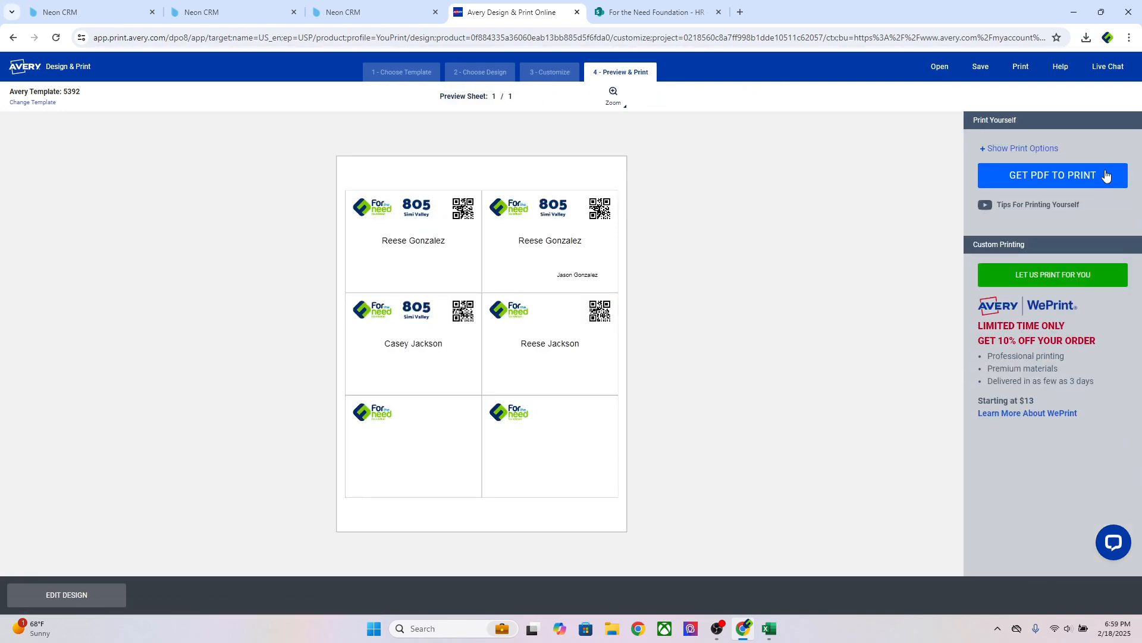
click(1053, 179)
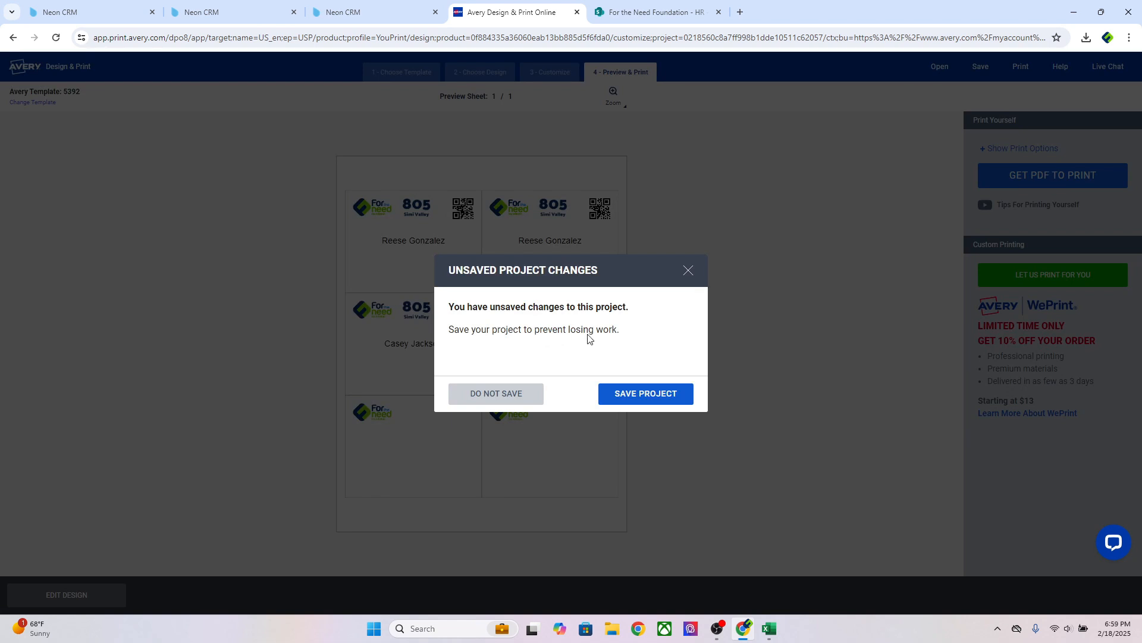
click(645, 395)
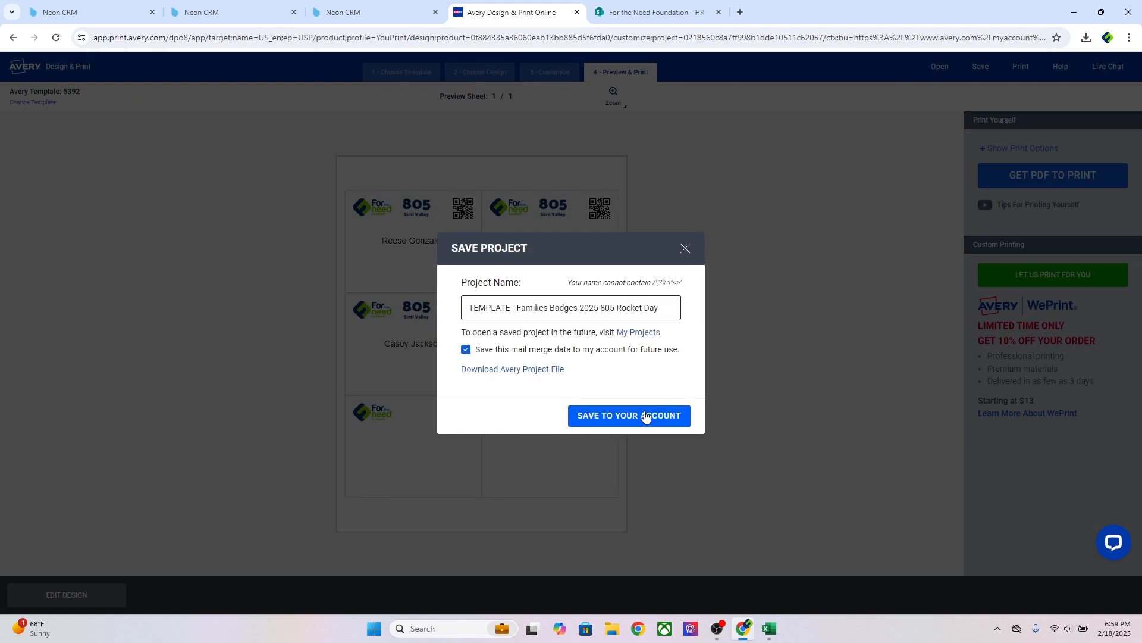
click(644, 413)
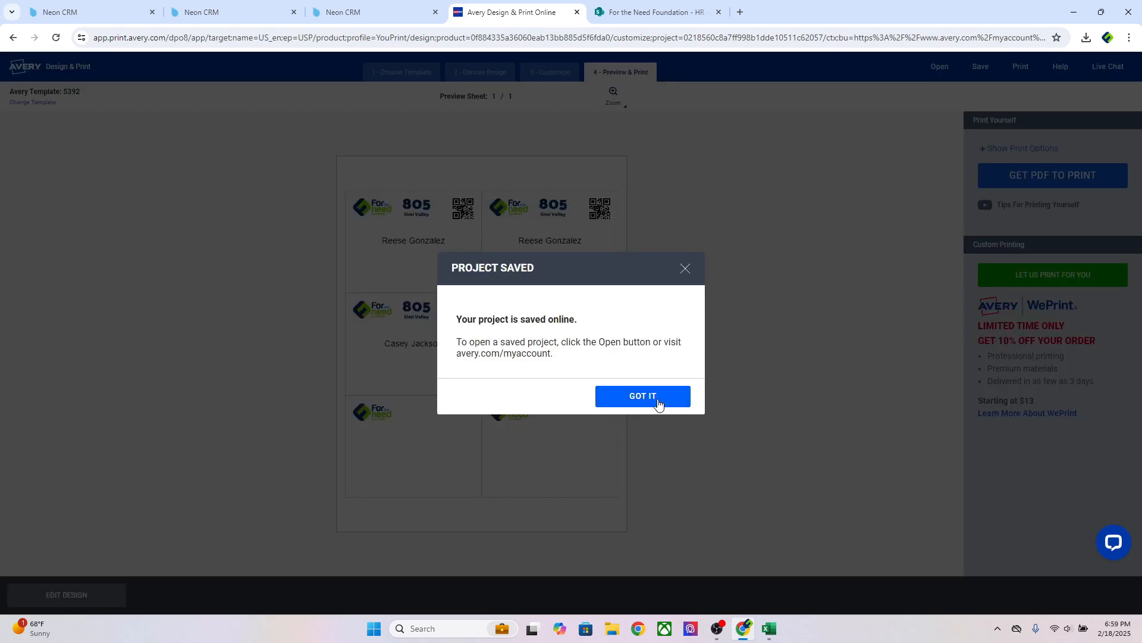
click(658, 402)
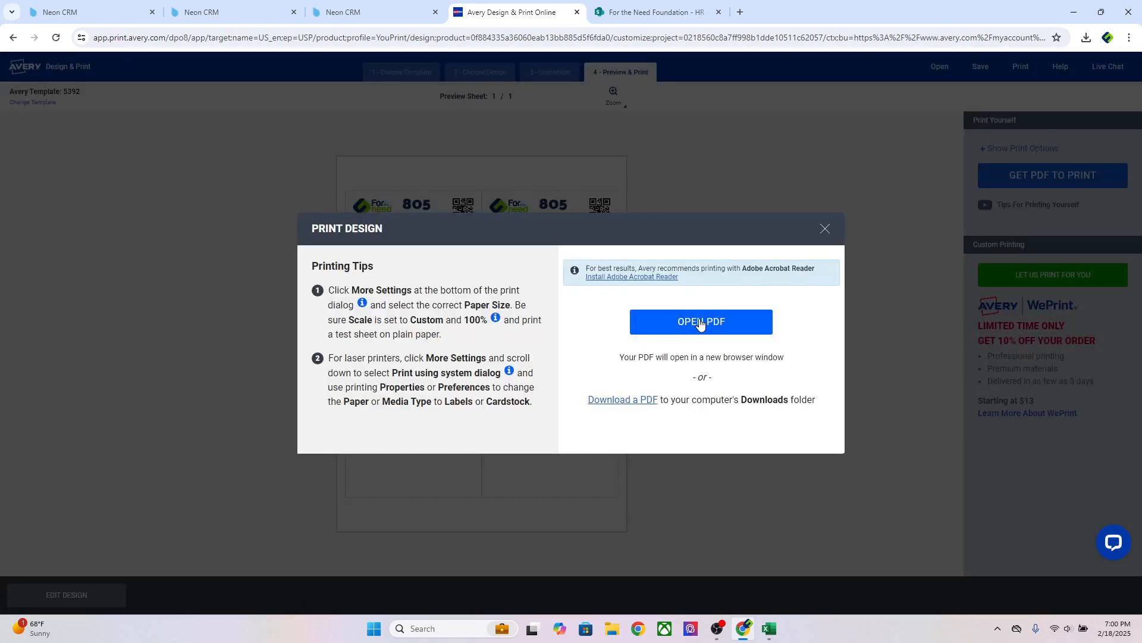
click(700, 322)
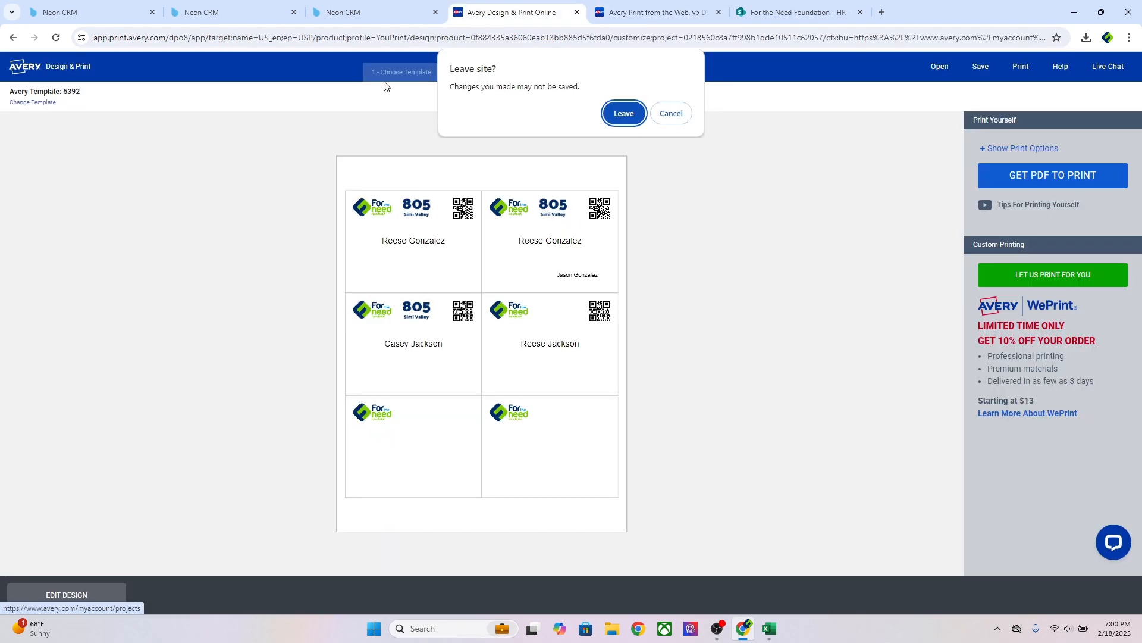
Copy Volunteer Badges 2025 as 'TEMPLATE - Volunteer Badges 2025 805 Rocket Day' and open the copy
click(630, 114)
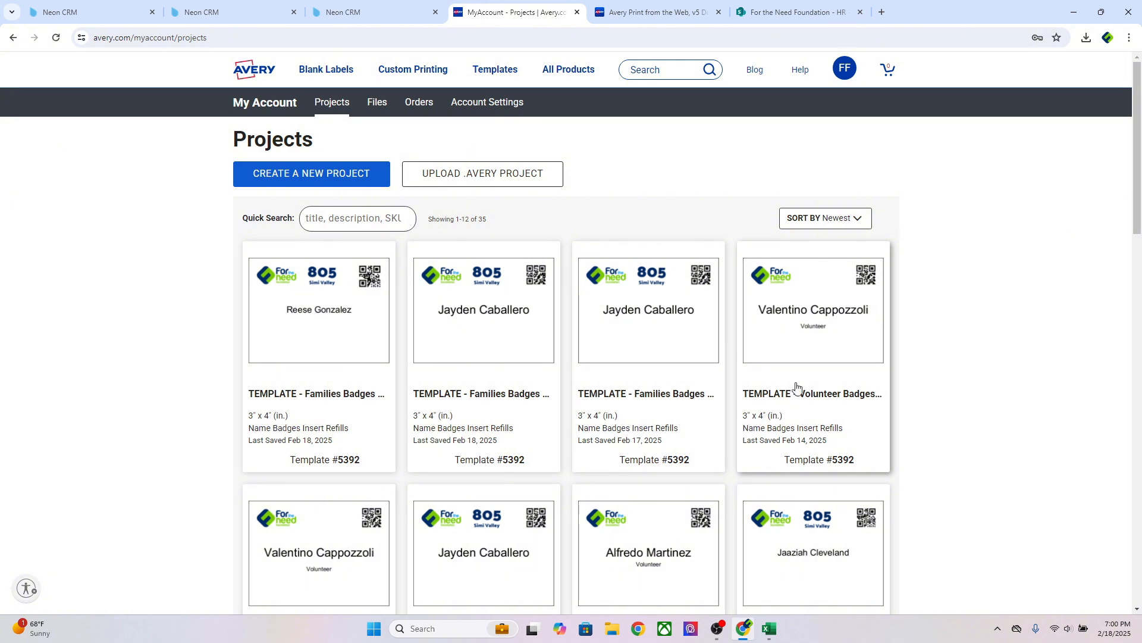
right_click(800, 410)
click(777, 397)
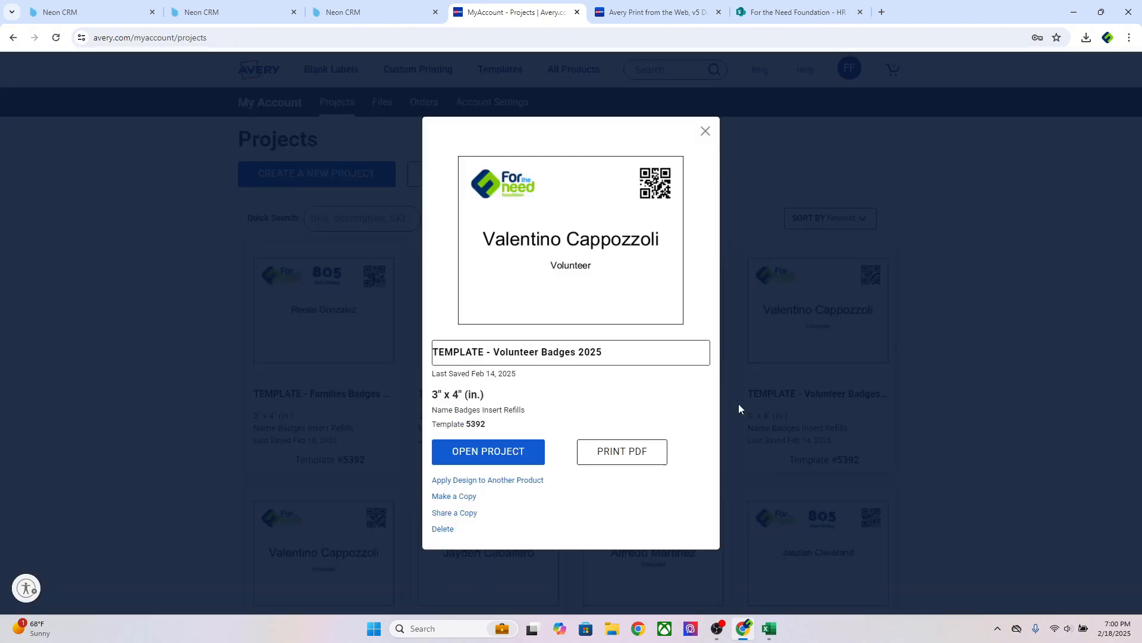
click(466, 497)
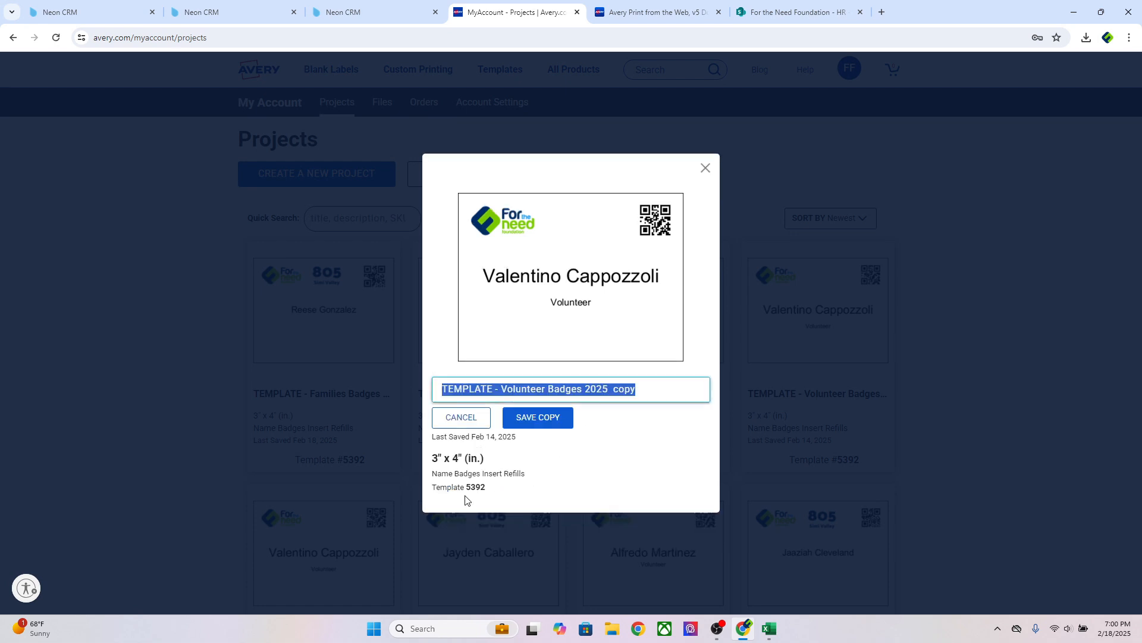
click(652, 390)
drag(651, 391, 614, 396)
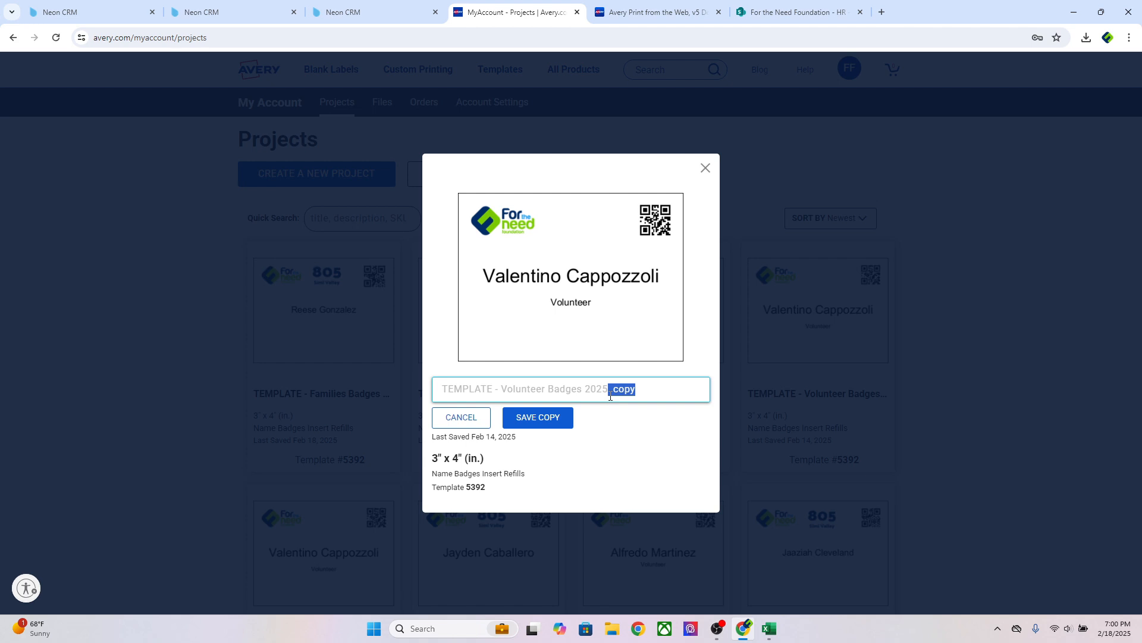
key(BackSpace)
text(805 Rocket Da)
click(545, 419)
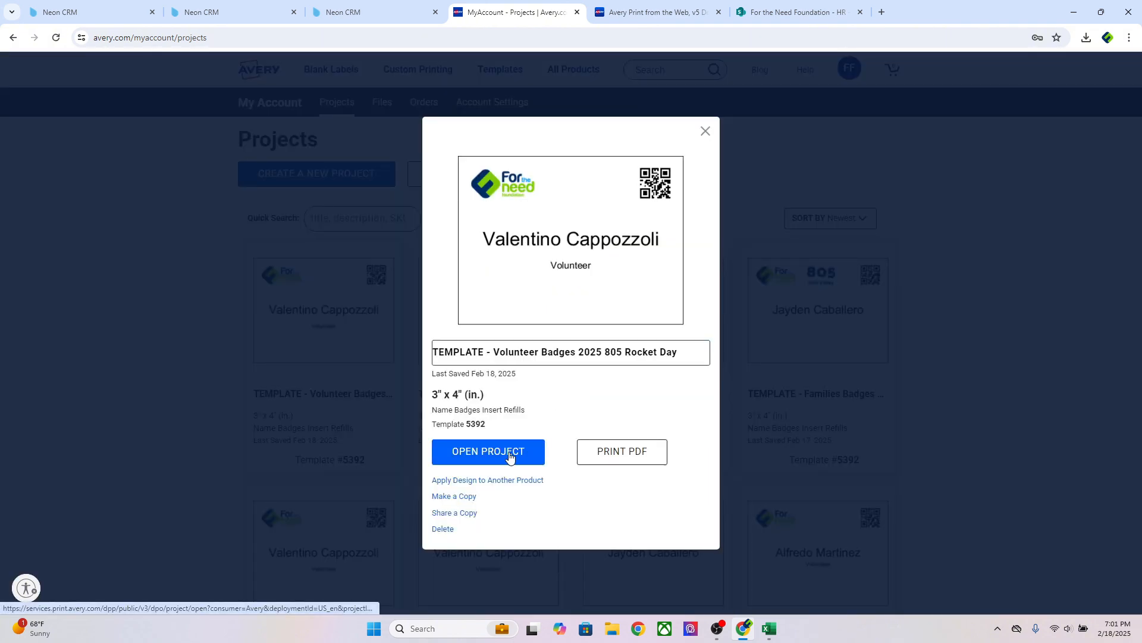
click(509, 454)
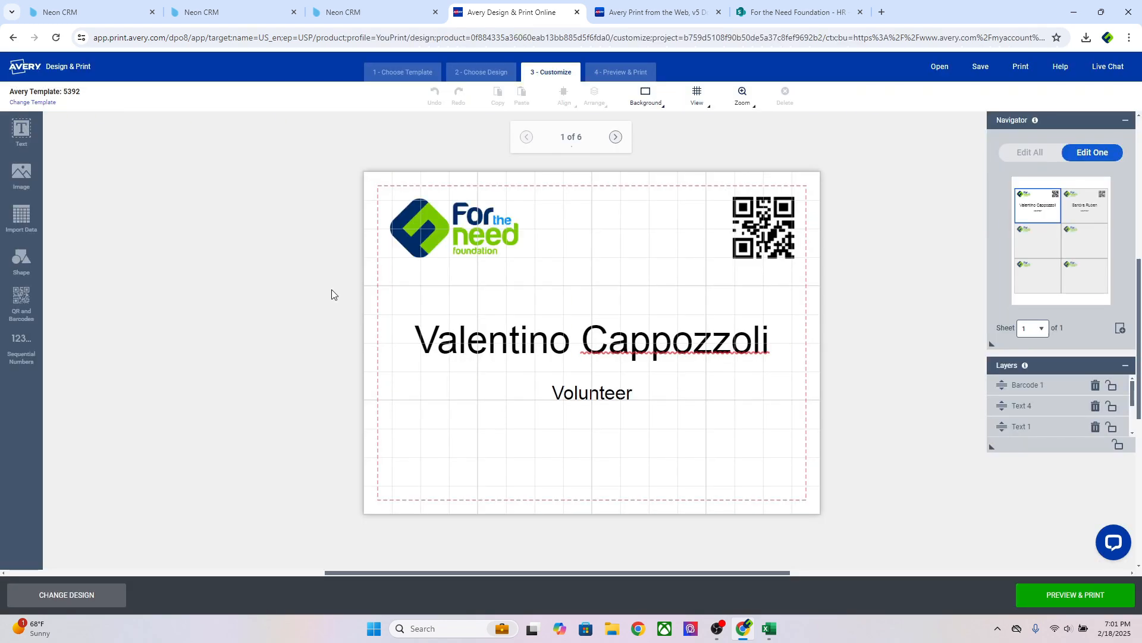
Replace the merge spreadsheet with Volunteer Badges, excluding row 1, and place the Full Name (F) field
click(21, 215)
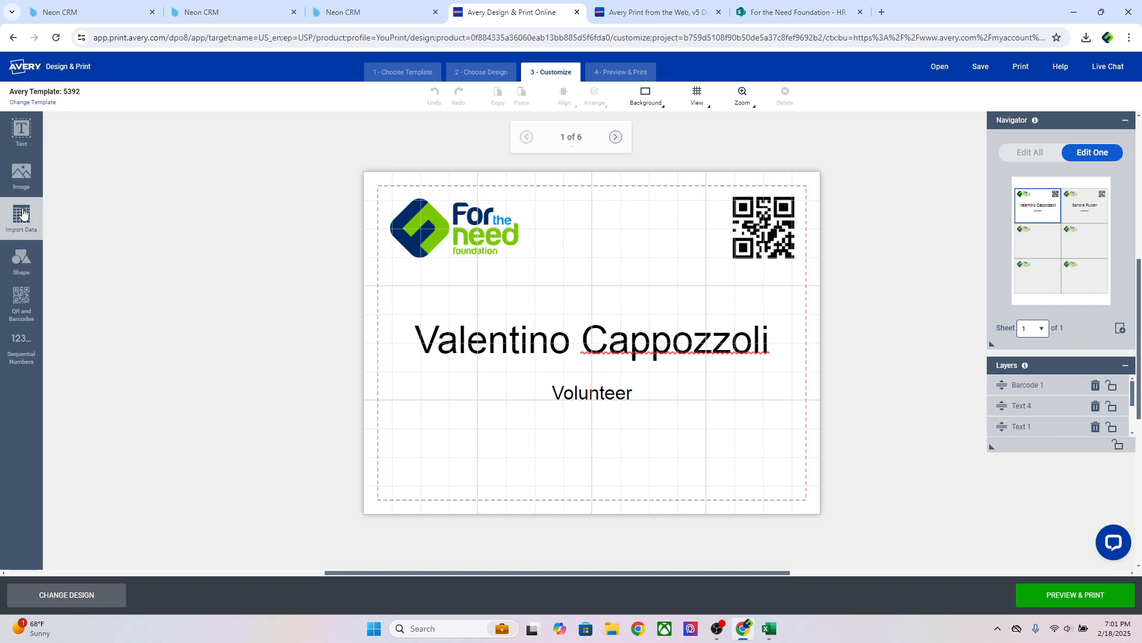
click(120, 185)
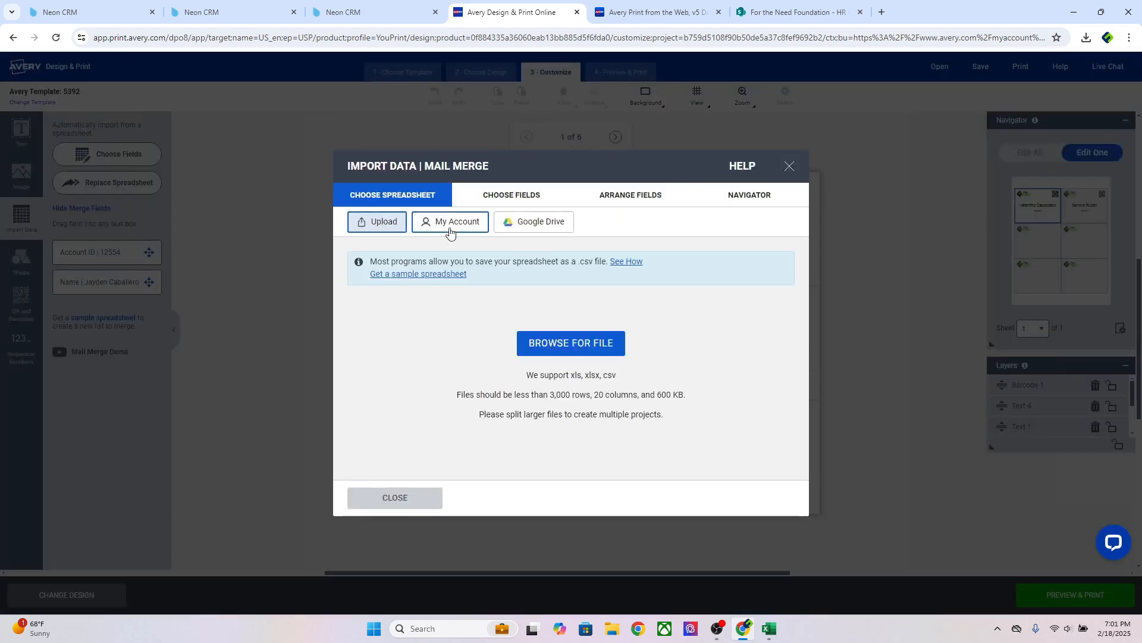
click(581, 345)
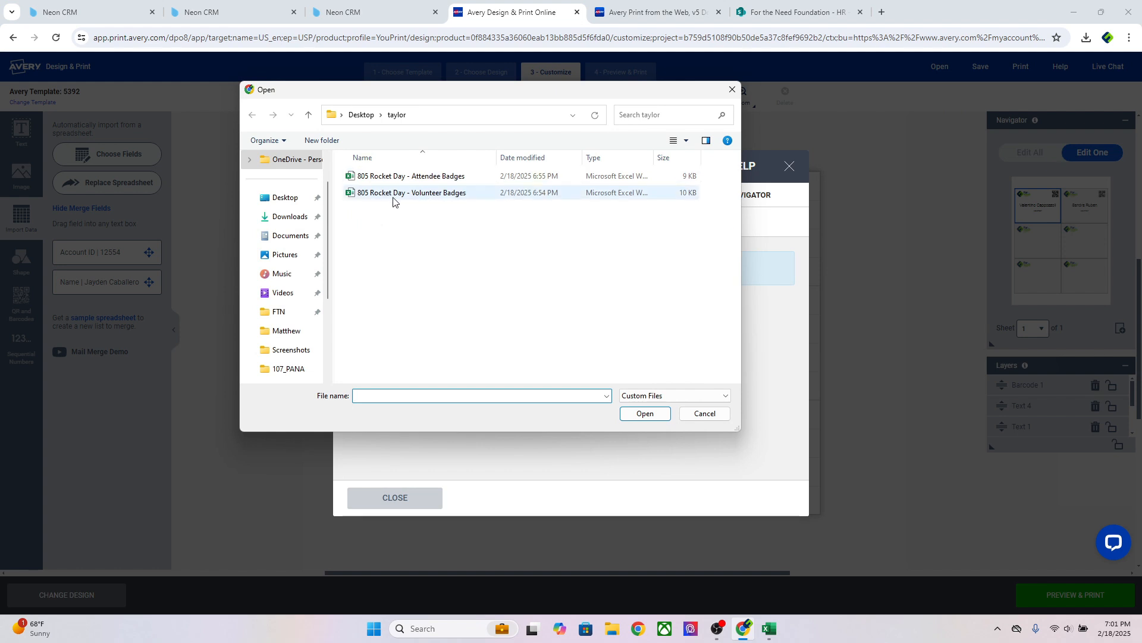
double_click(417, 194)
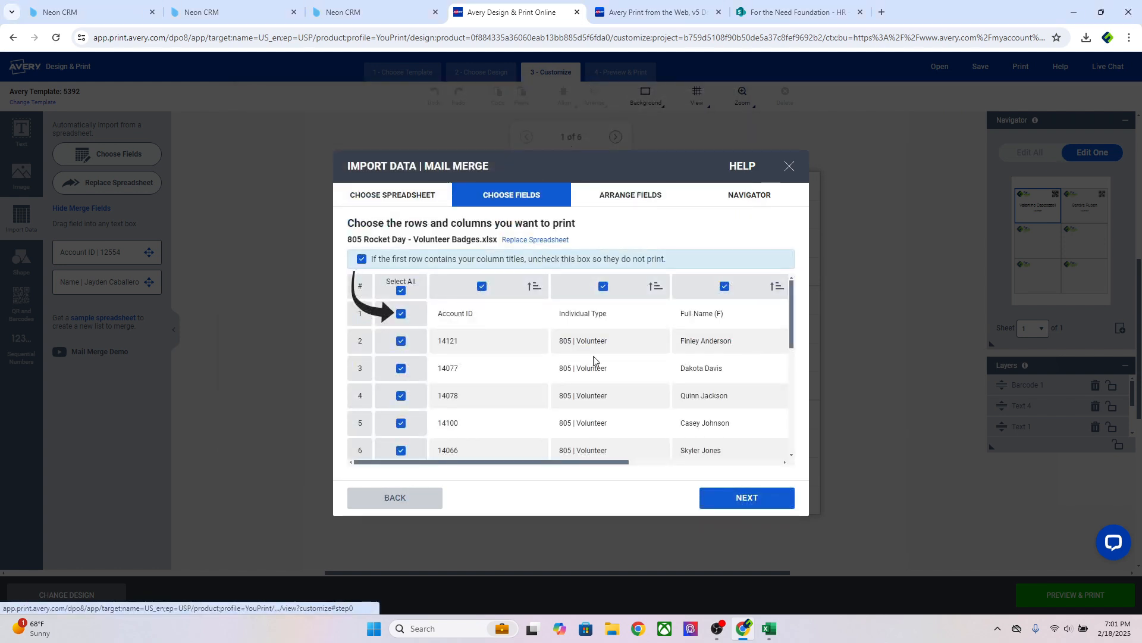
click(401, 314)
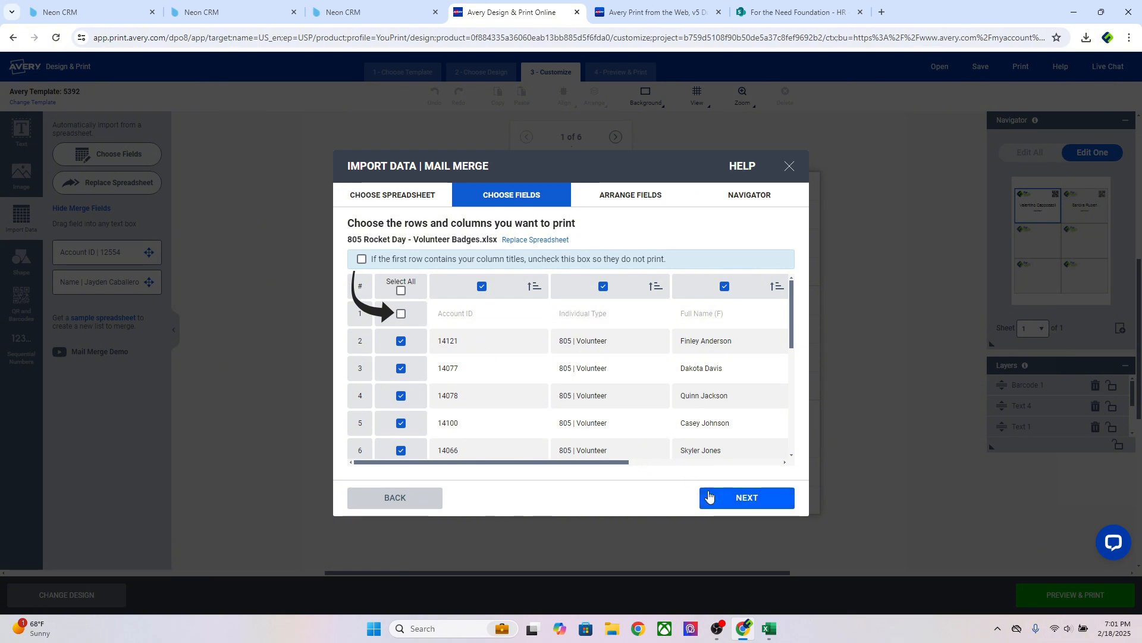
click(738, 504)
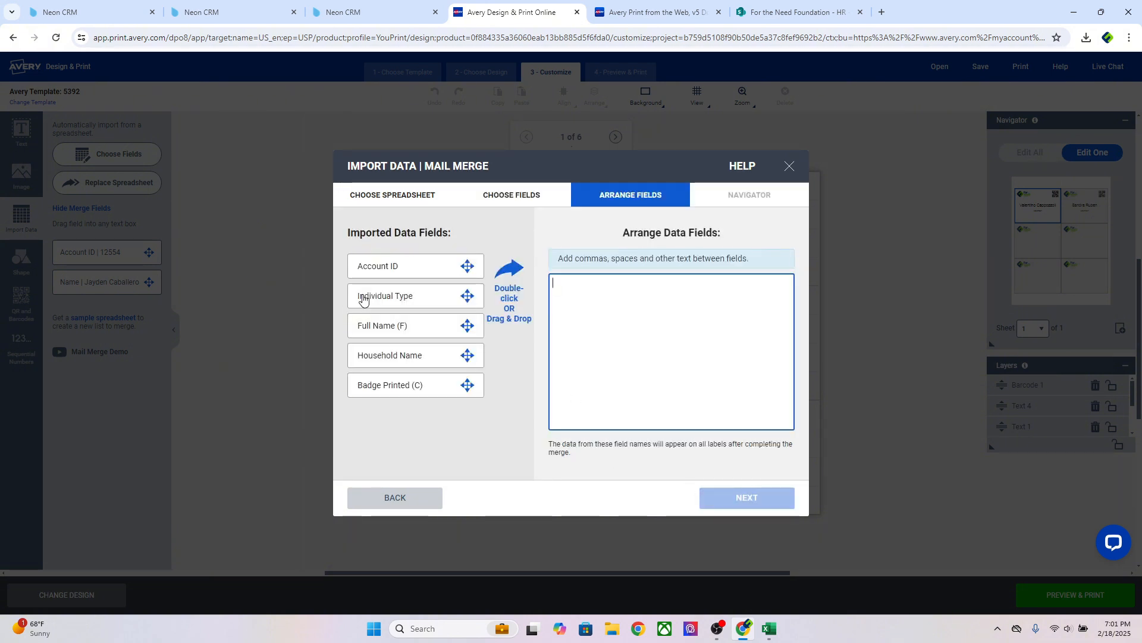
double_click(379, 333)
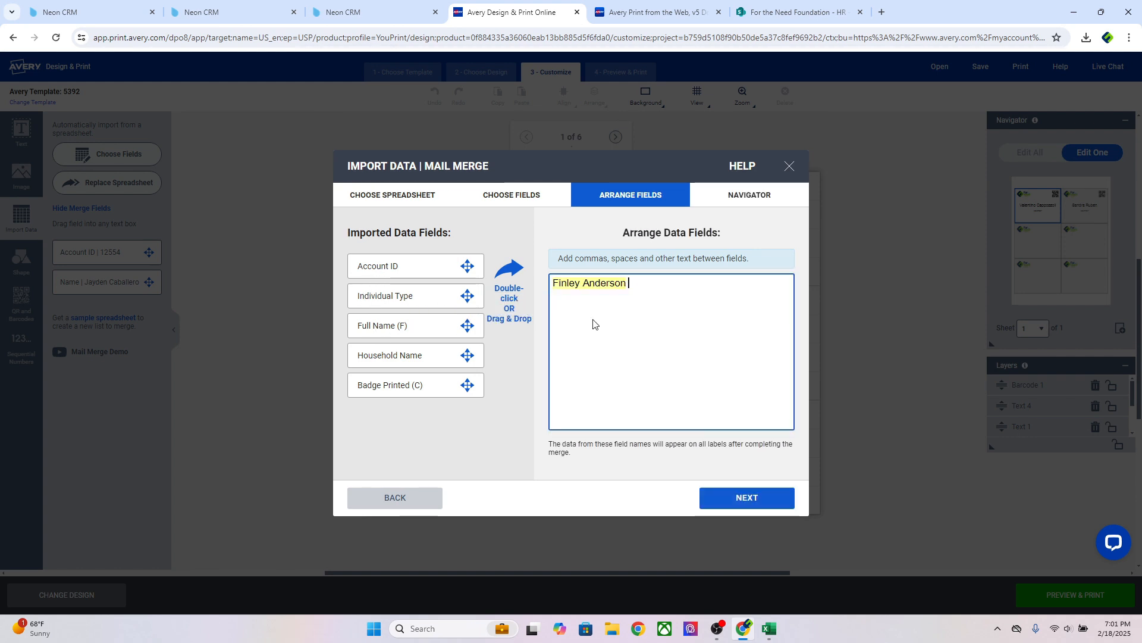
click(741, 500)
Finish the merge, delete the duplicate and old name boxes, and centre the merged name
click(744, 499)
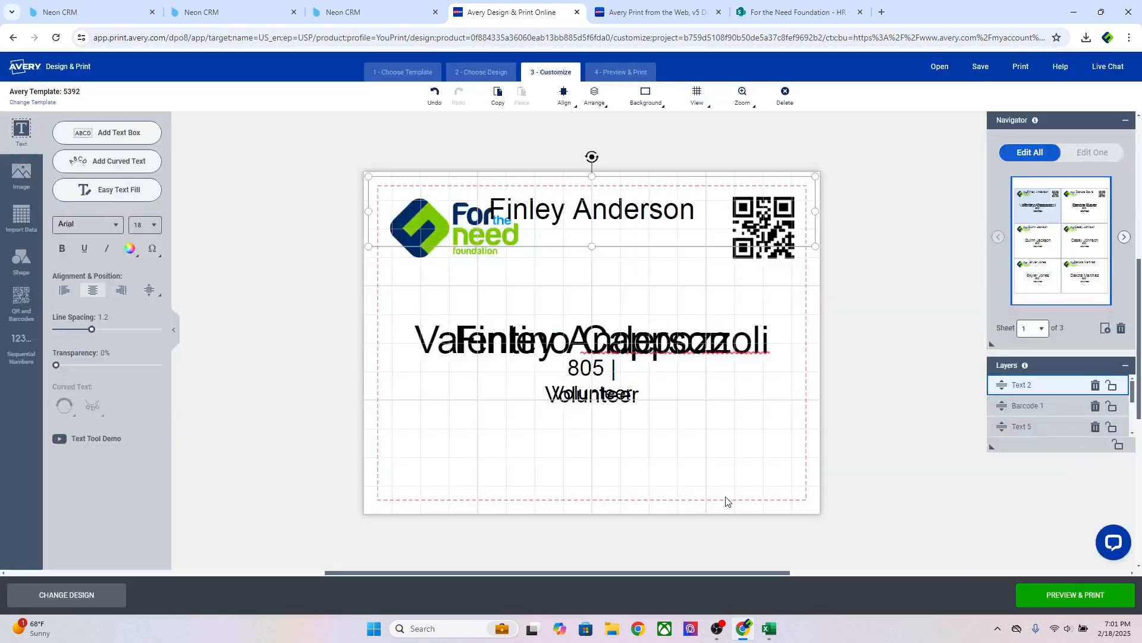
click(568, 330)
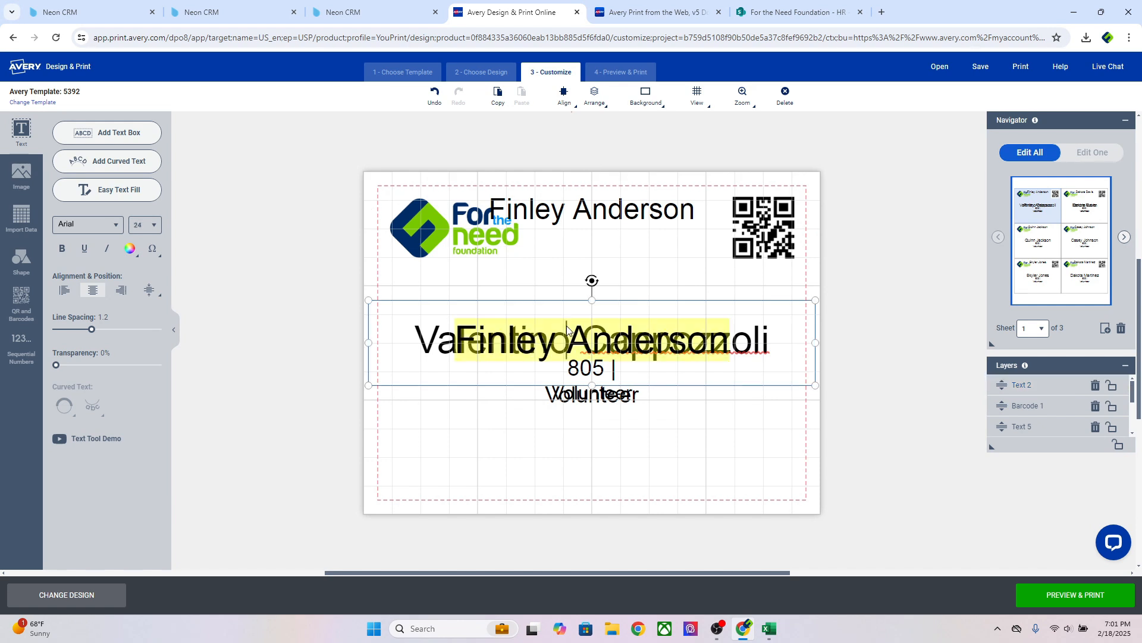
click(489, 387)
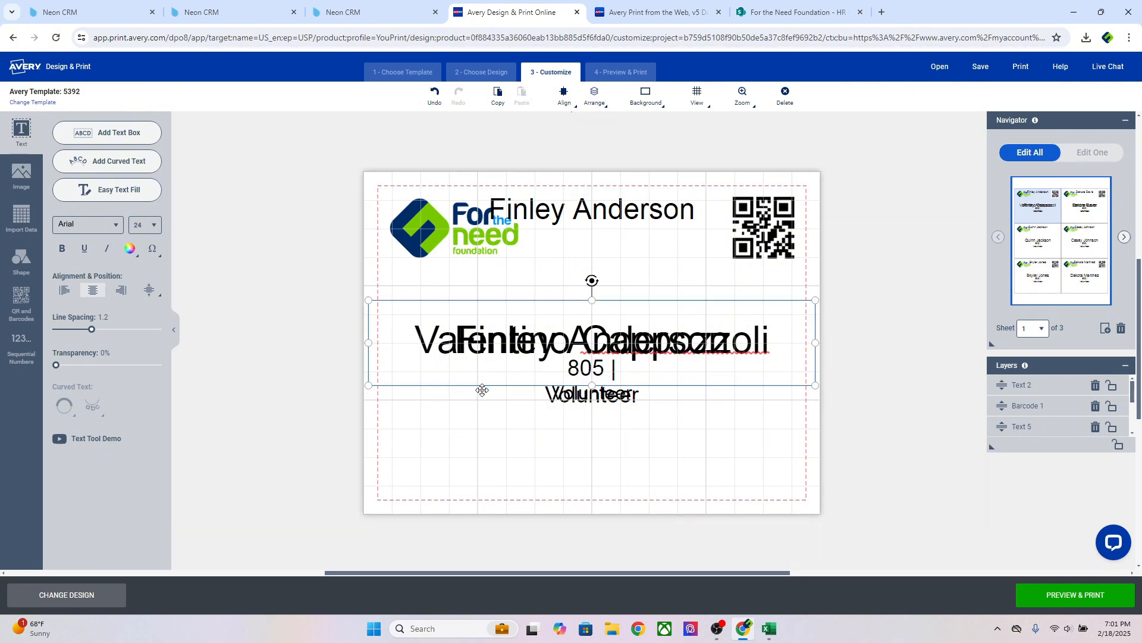
key(Delete)
click(524, 345)
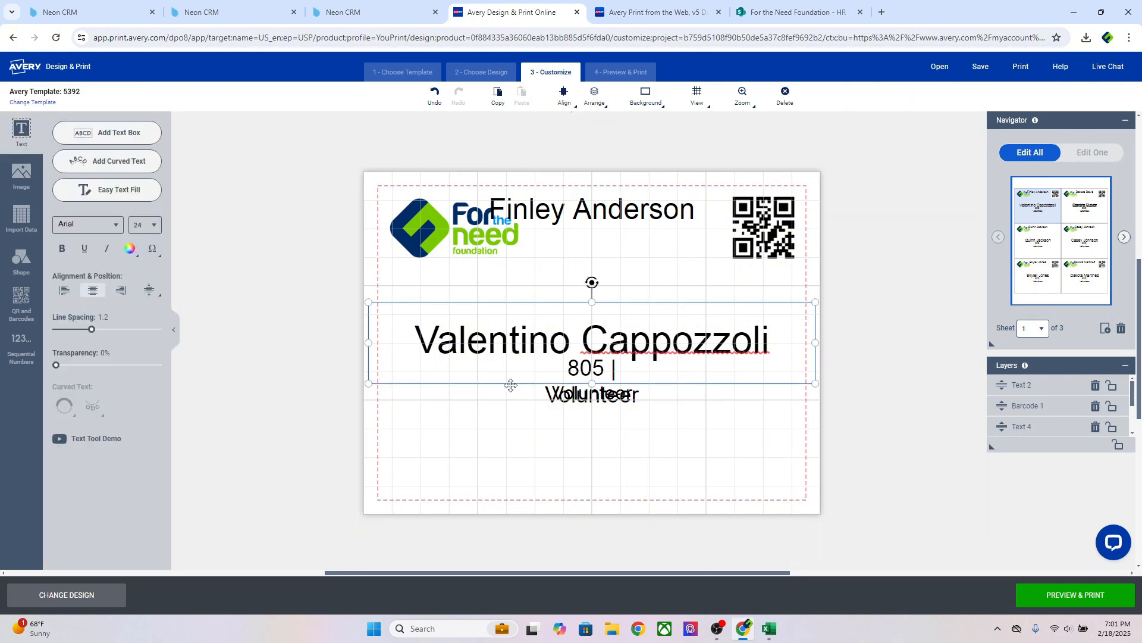
key(Delete)
click(587, 220)
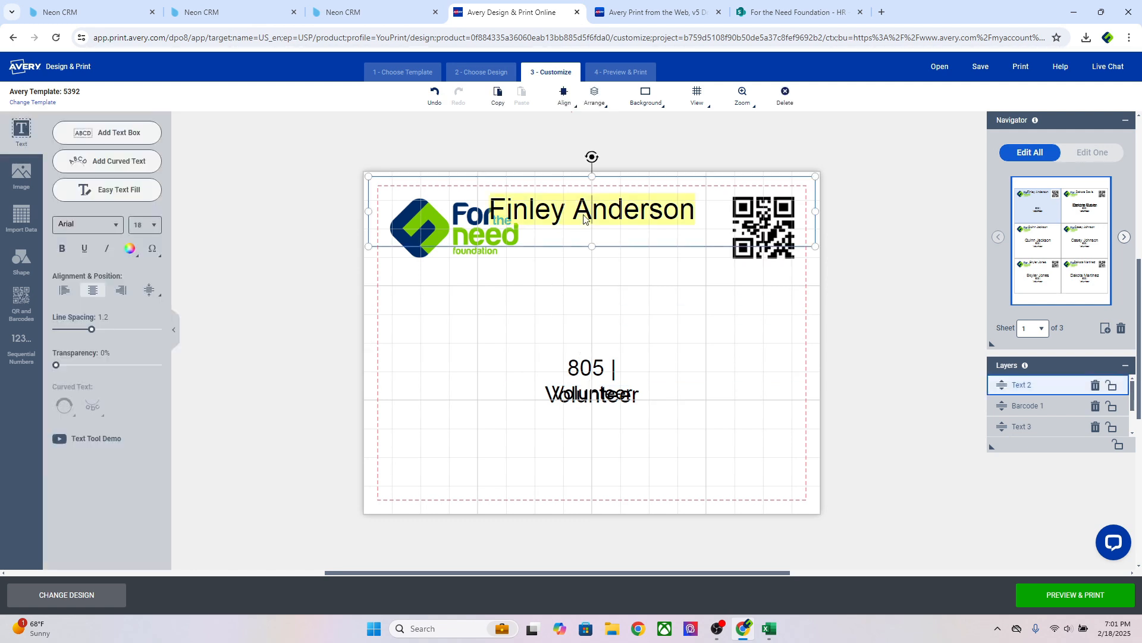
drag(581, 247, 551, 396)
Delete the duplicate '805 | Volunteer' text box, keeping one role line
double_click(604, 397)
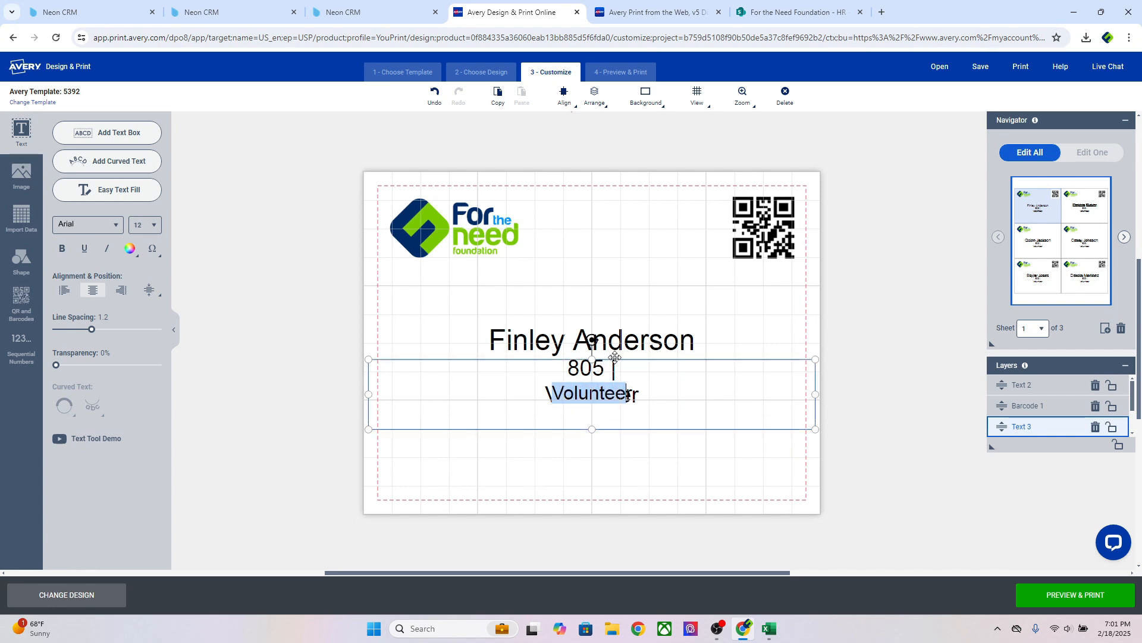
drag(615, 357, 215, 359)
key(Delete)
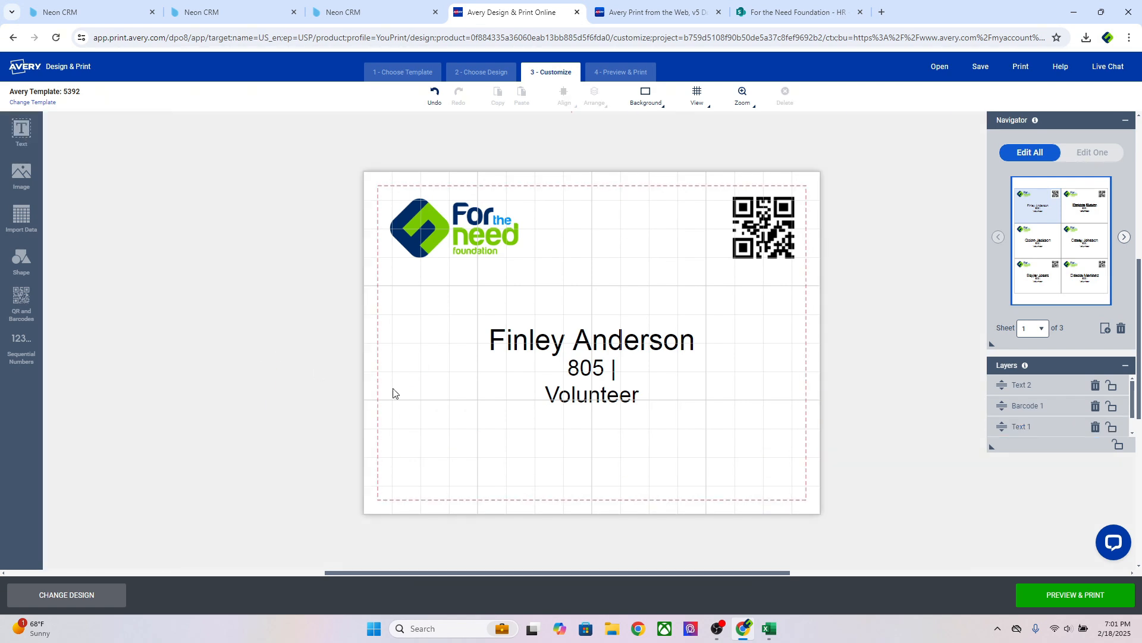
click(555, 374)
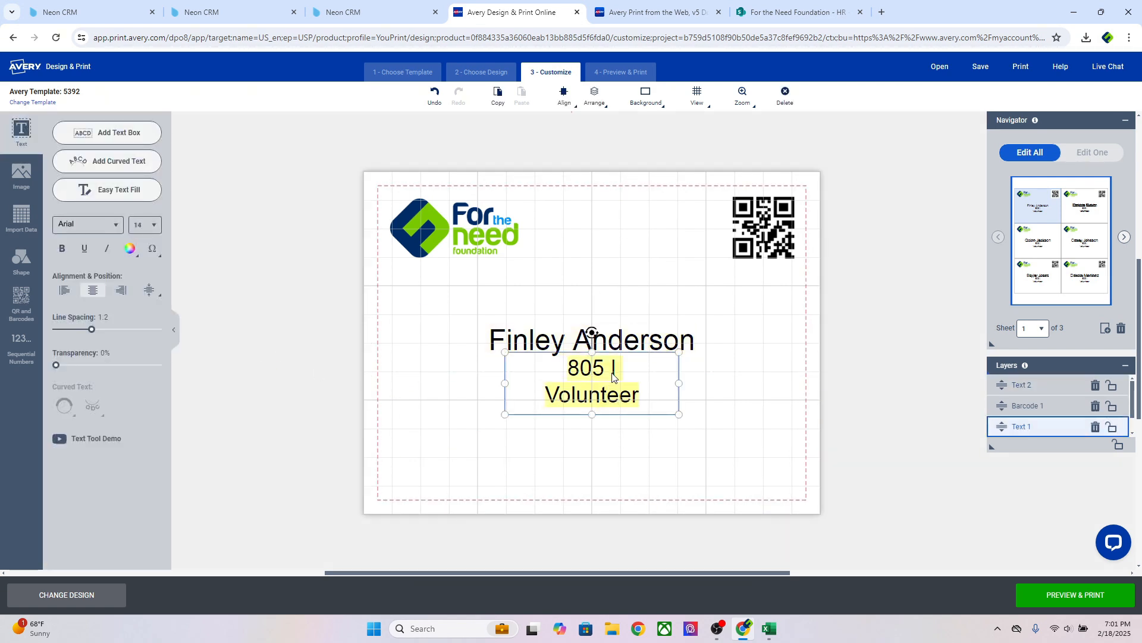
click(615, 376)
click(606, 393)
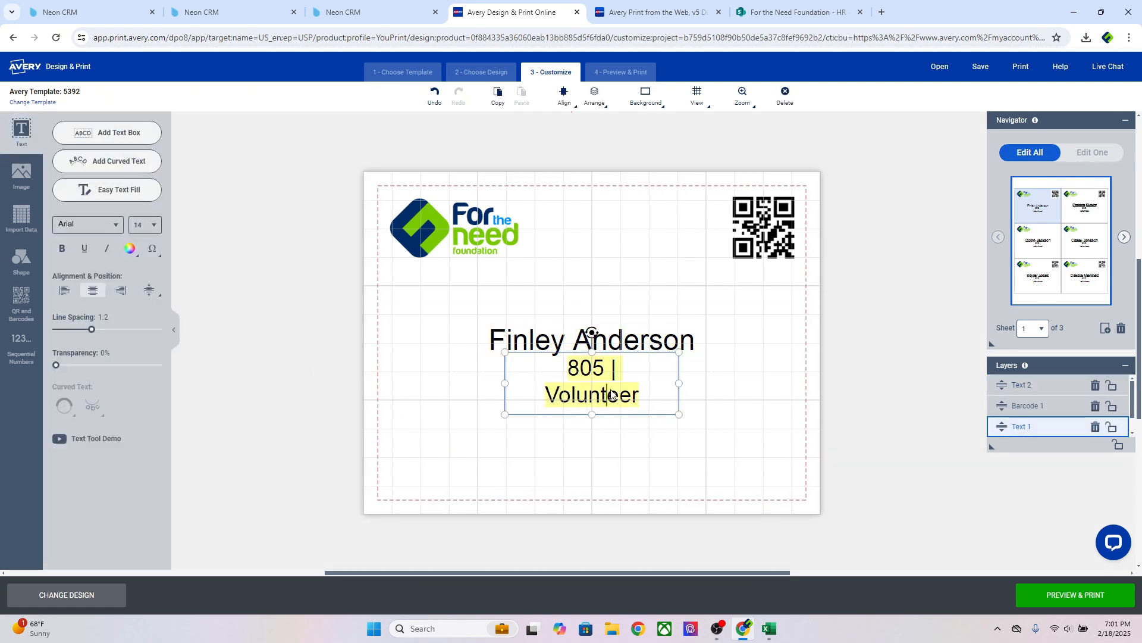
click(572, 372)
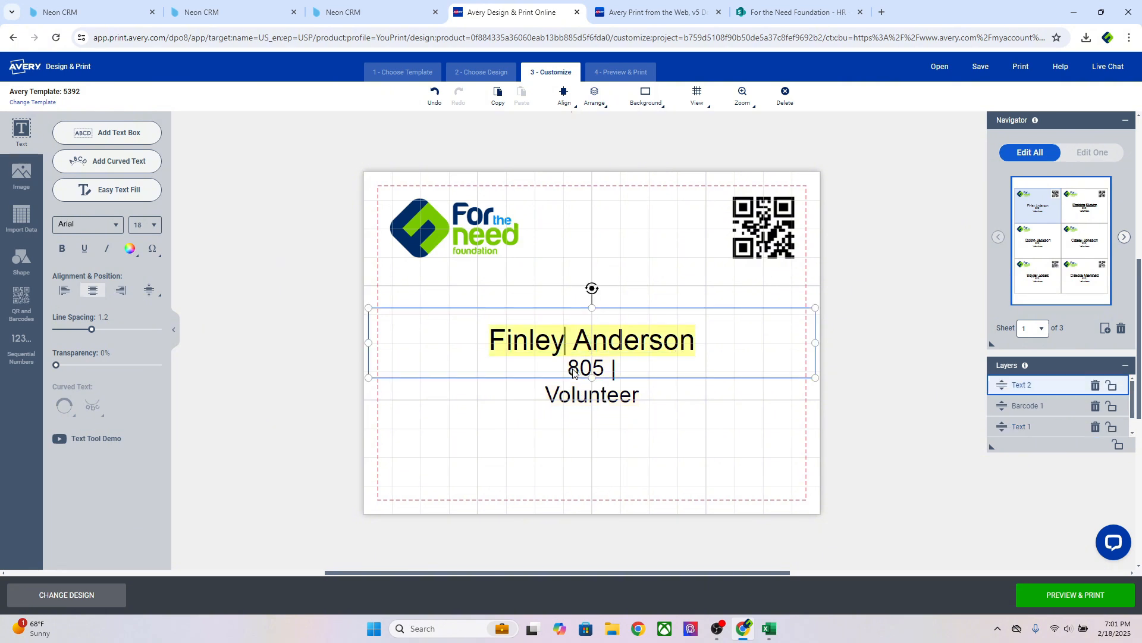
In Edit One mode, remove the '805 | ' prefix so the role reads just 'Volunteer'
click(1095, 158)
click(593, 398)
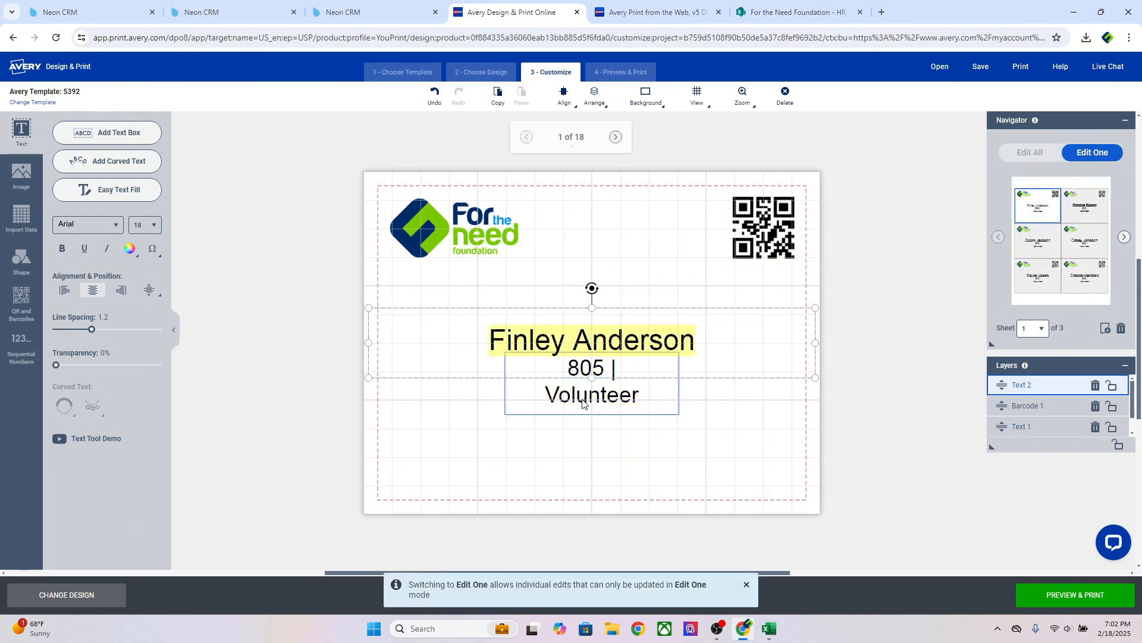
click(619, 378)
click(625, 386)
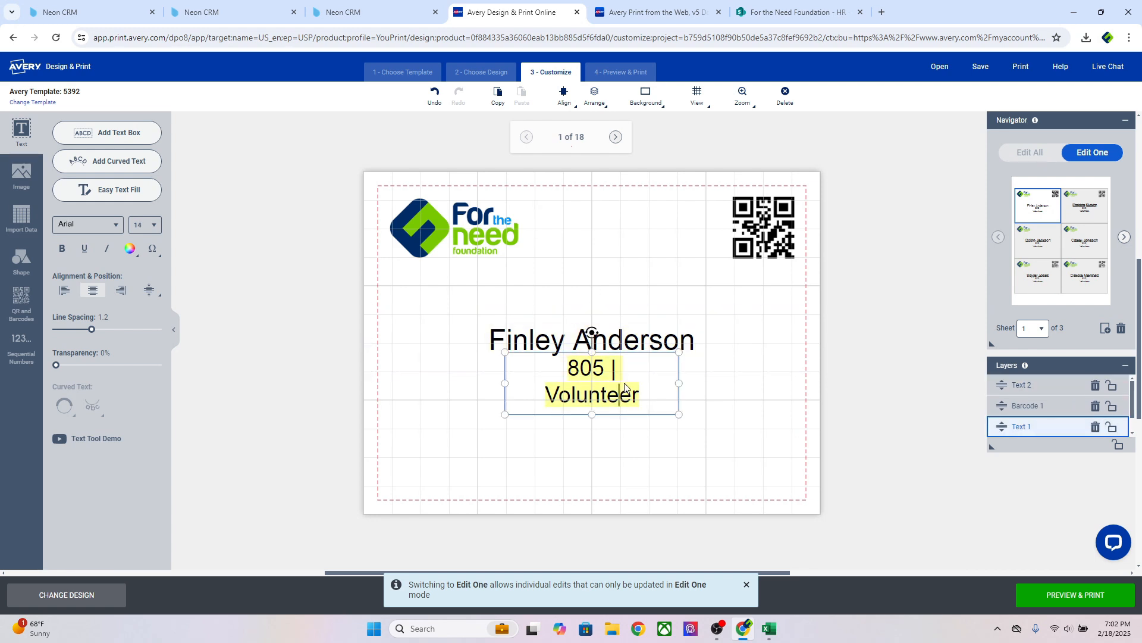
click(606, 381)
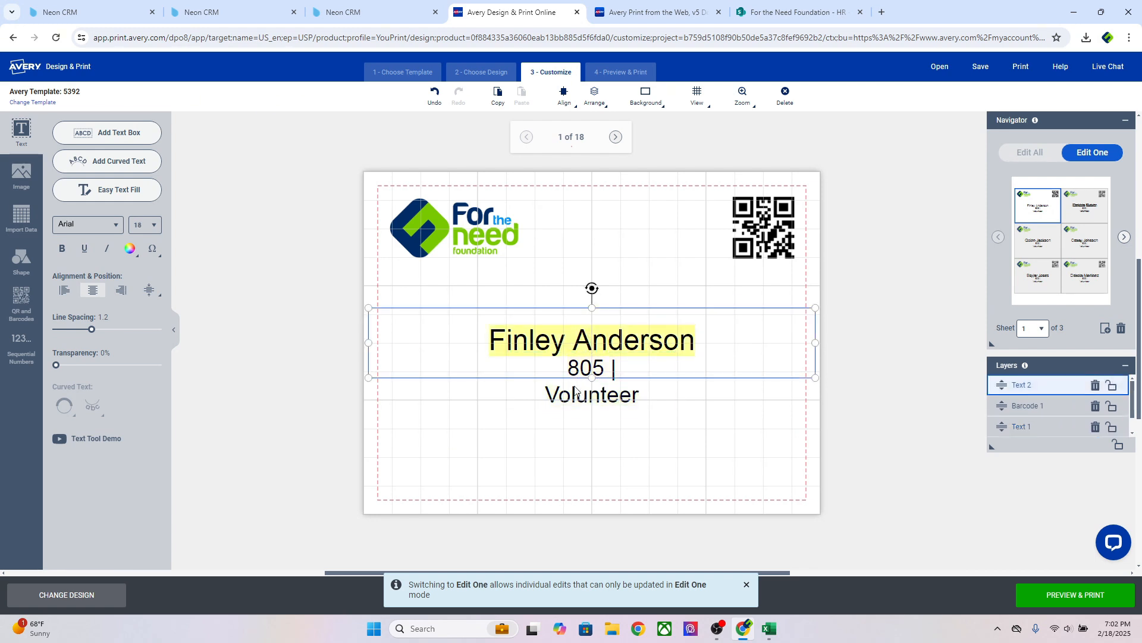
click(602, 397)
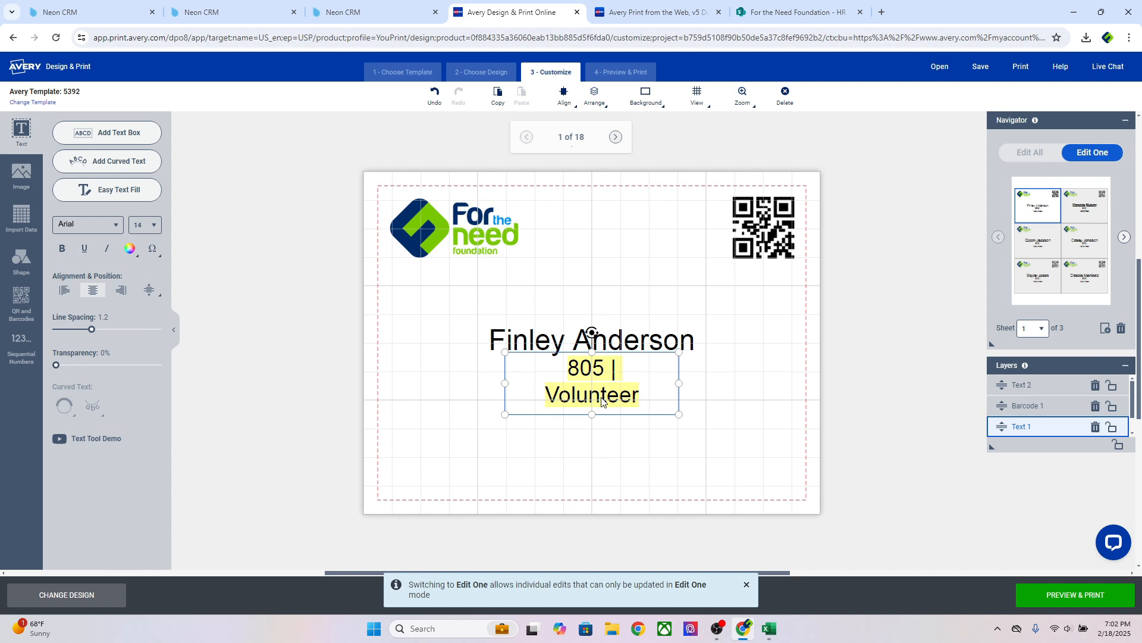
key(Delete)
key(Delete)
key(Delete)
key(Delete)
key(Delete)
key(Delete)
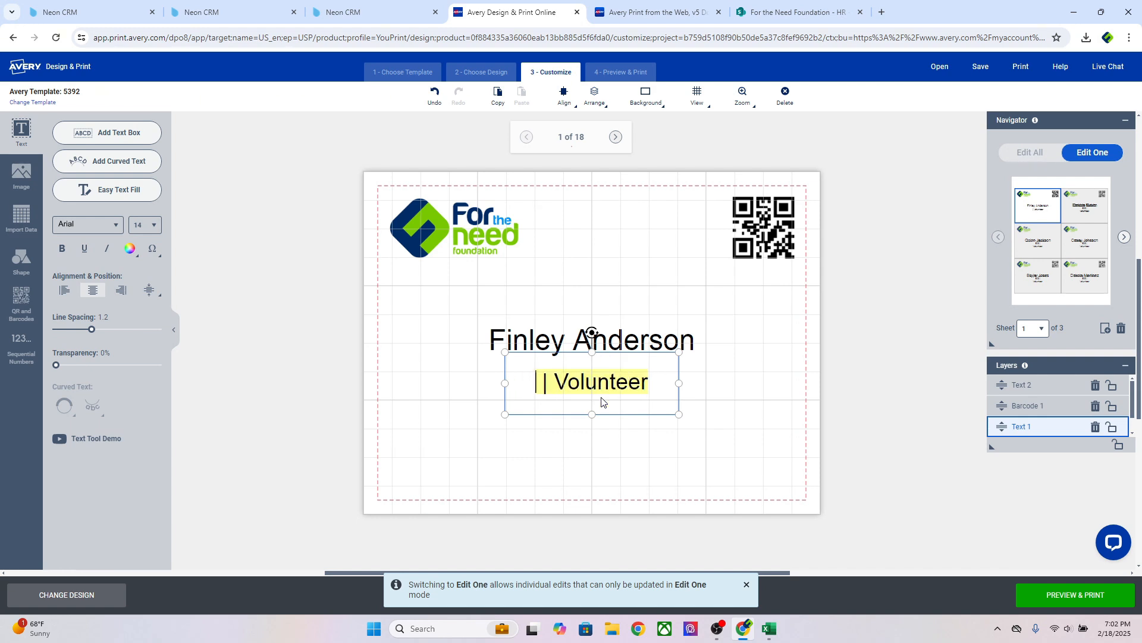
click(735, 410)
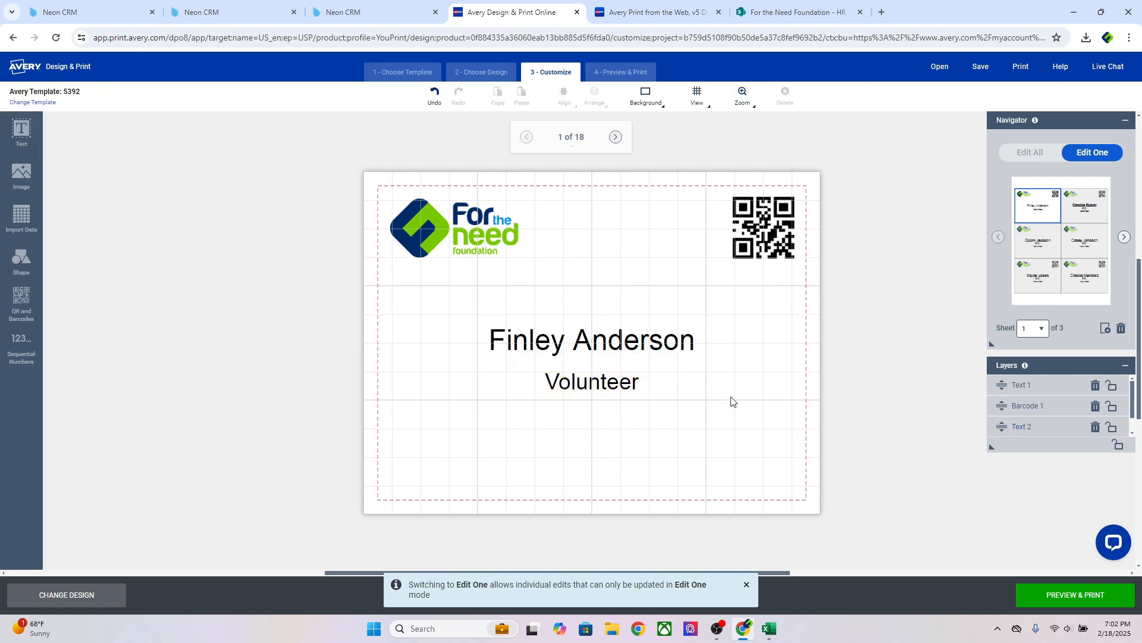
Start a new barcode from the Volunteer Badges spreadsheet, excluding its header row
click(23, 298)
click(137, 131)
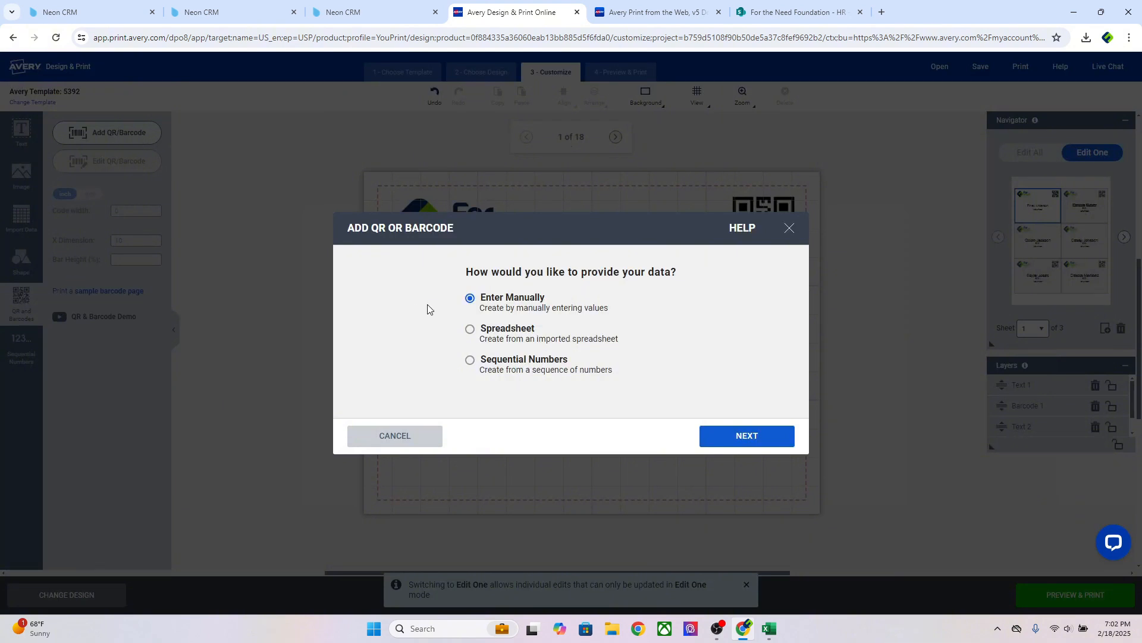
click(471, 331)
click(766, 438)
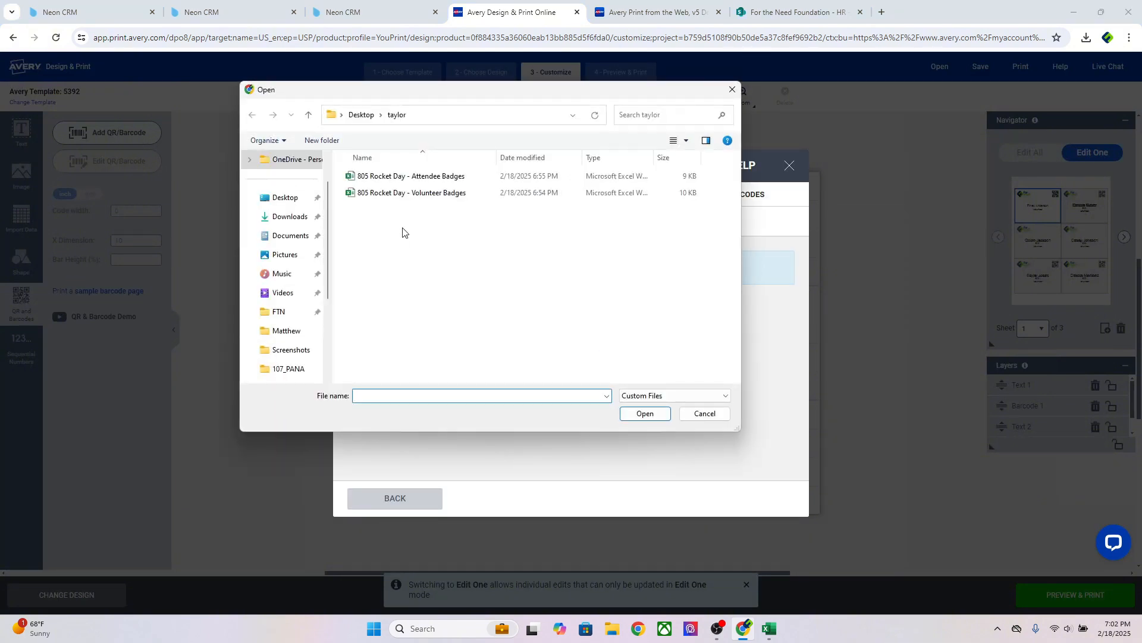
click(411, 193)
click(647, 415)
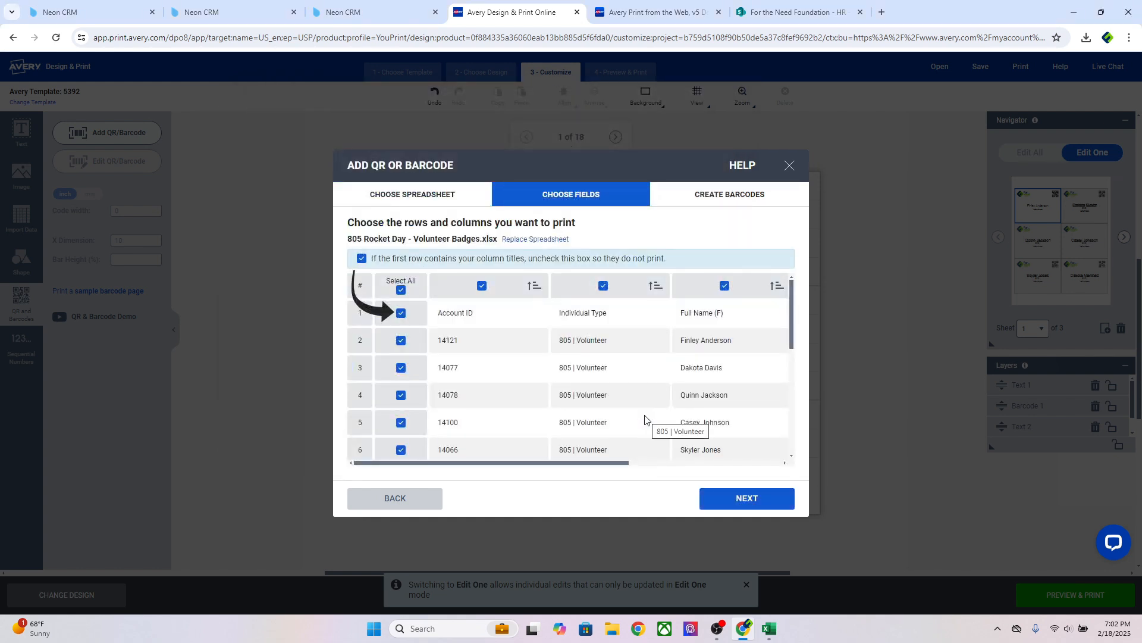
click(401, 313)
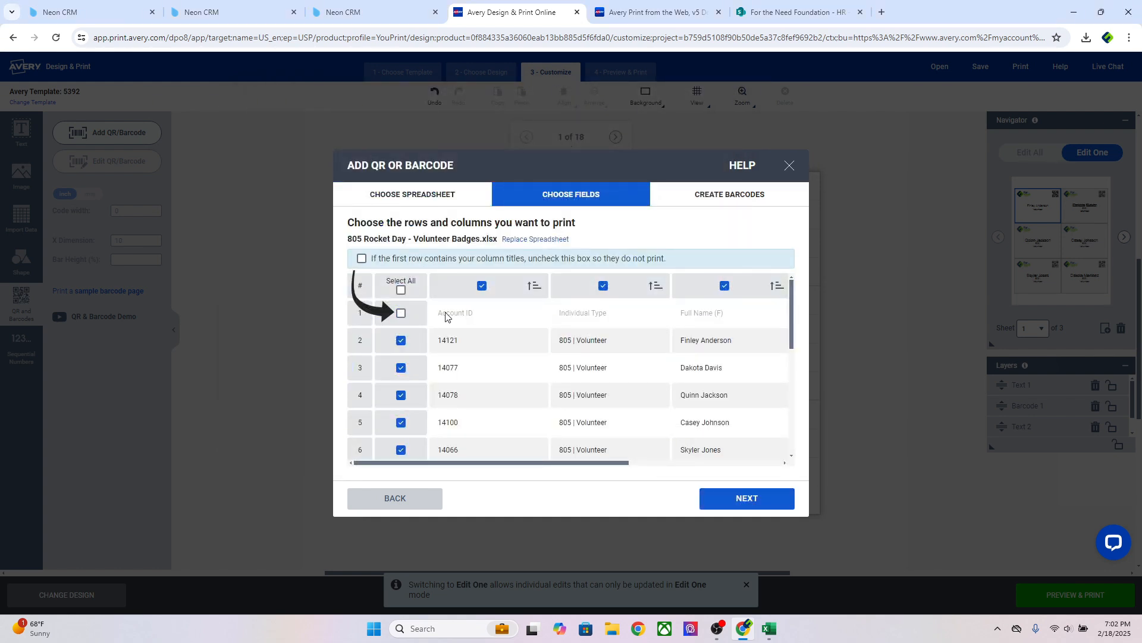
click(748, 500)
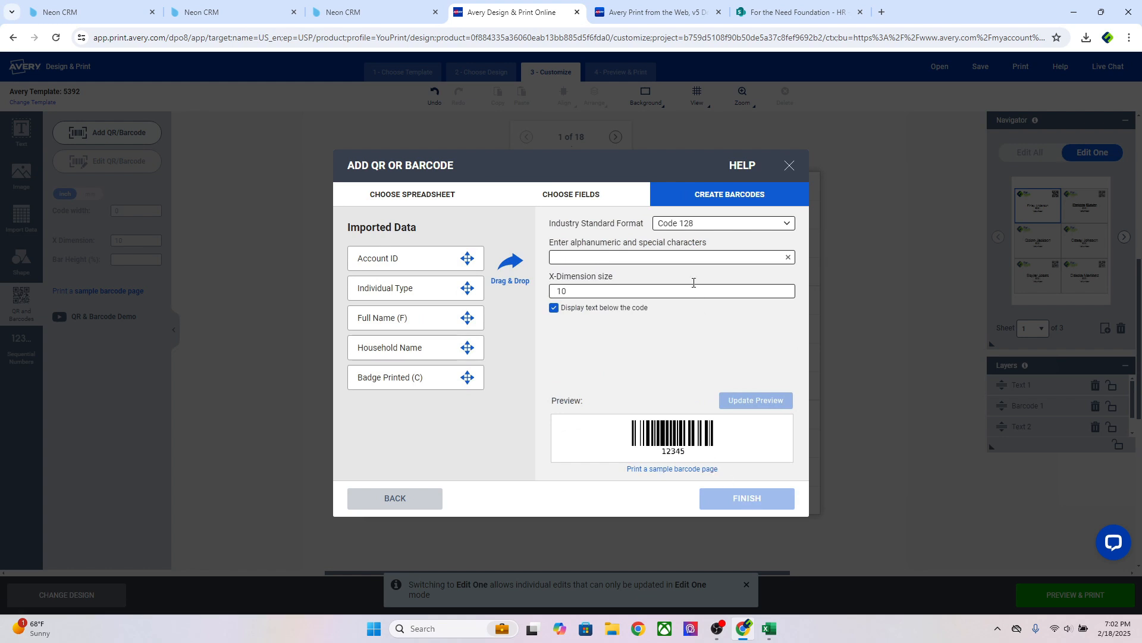
Set the barcode format to QRCode with Account ID as its content, and place it
click(687, 224)
scroll(685, 303, down, 1)
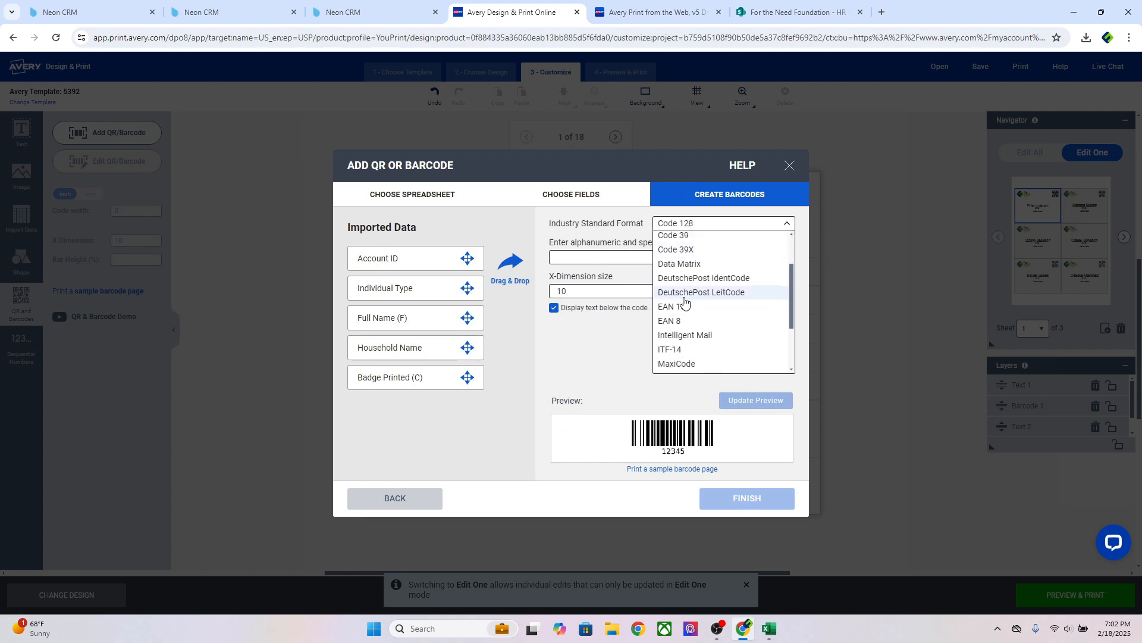
scroll(684, 303, up, 1)
scroll(705, 324, down, 3)
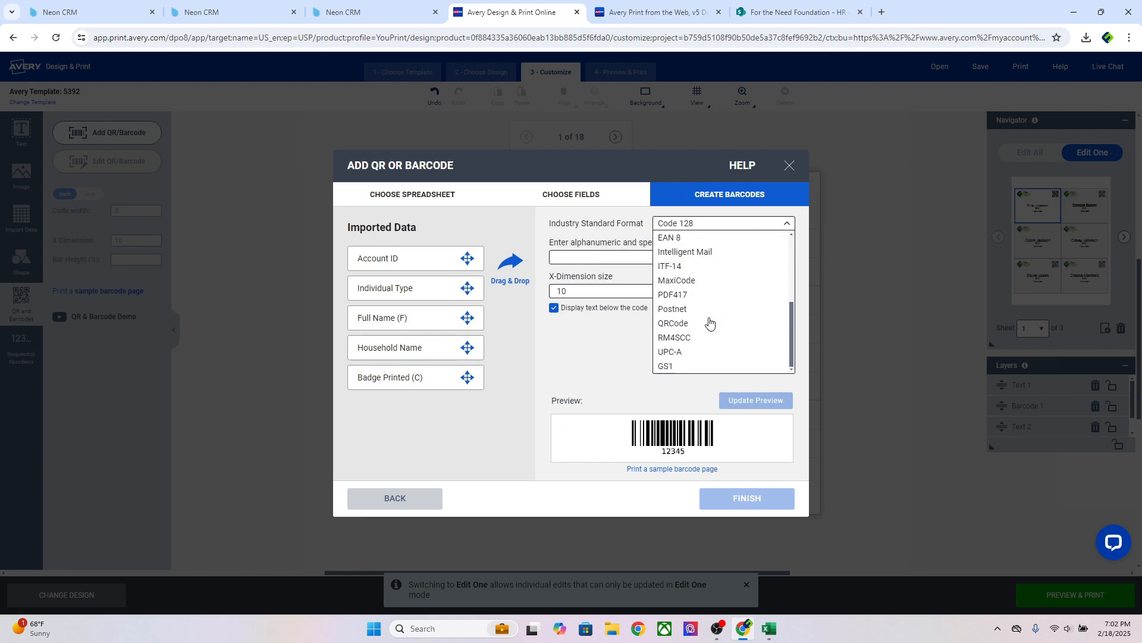
click(685, 325)
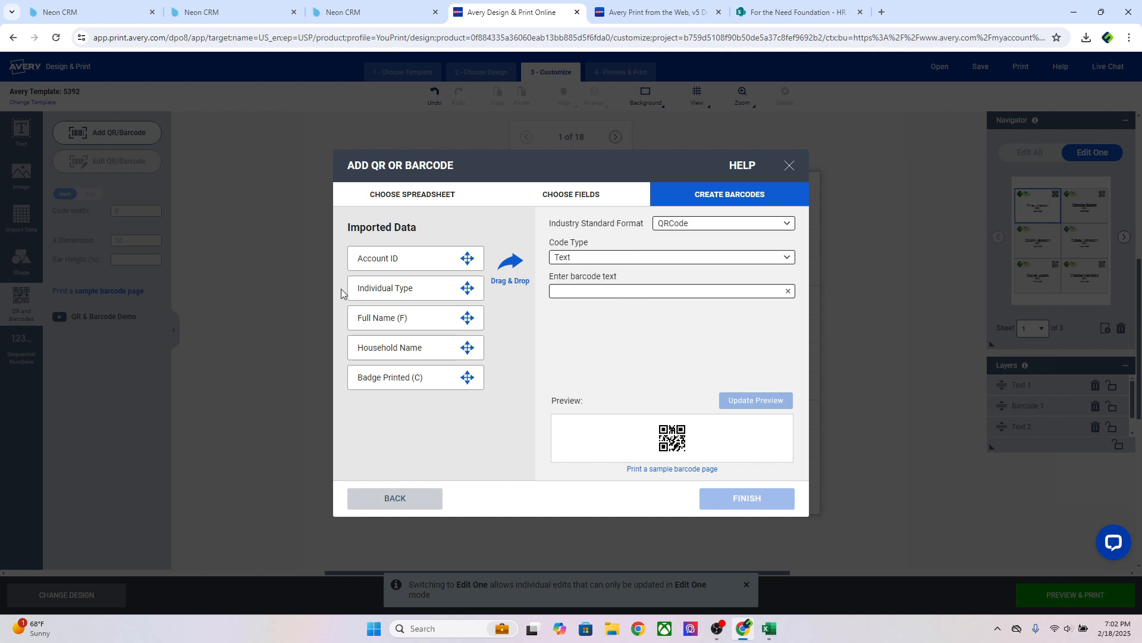
drag(380, 259, 588, 299)
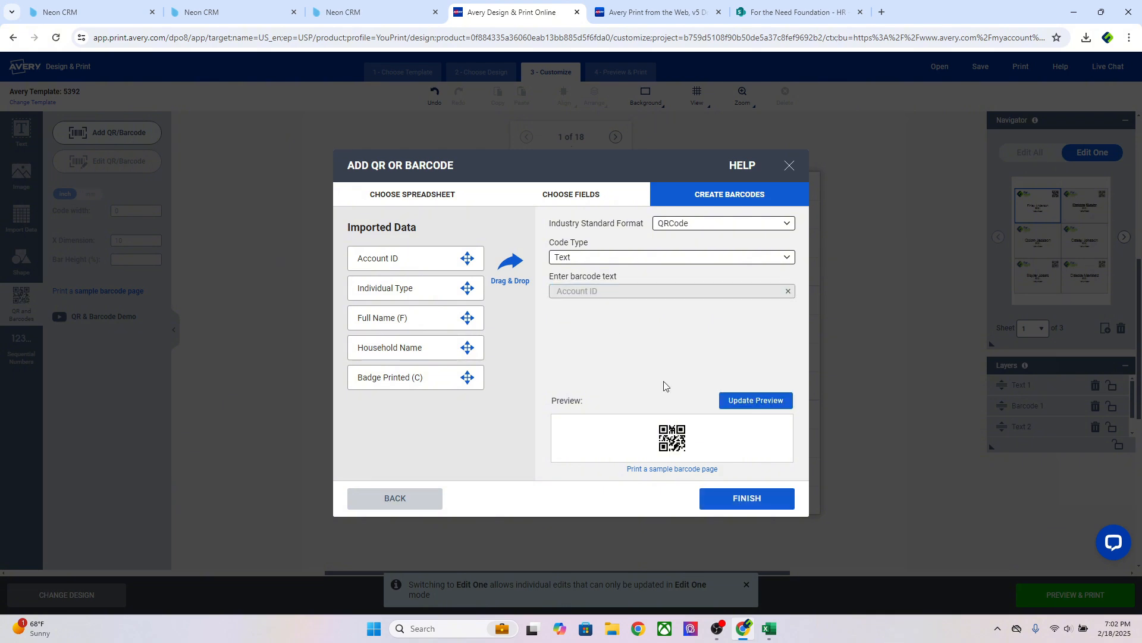
click(767, 505)
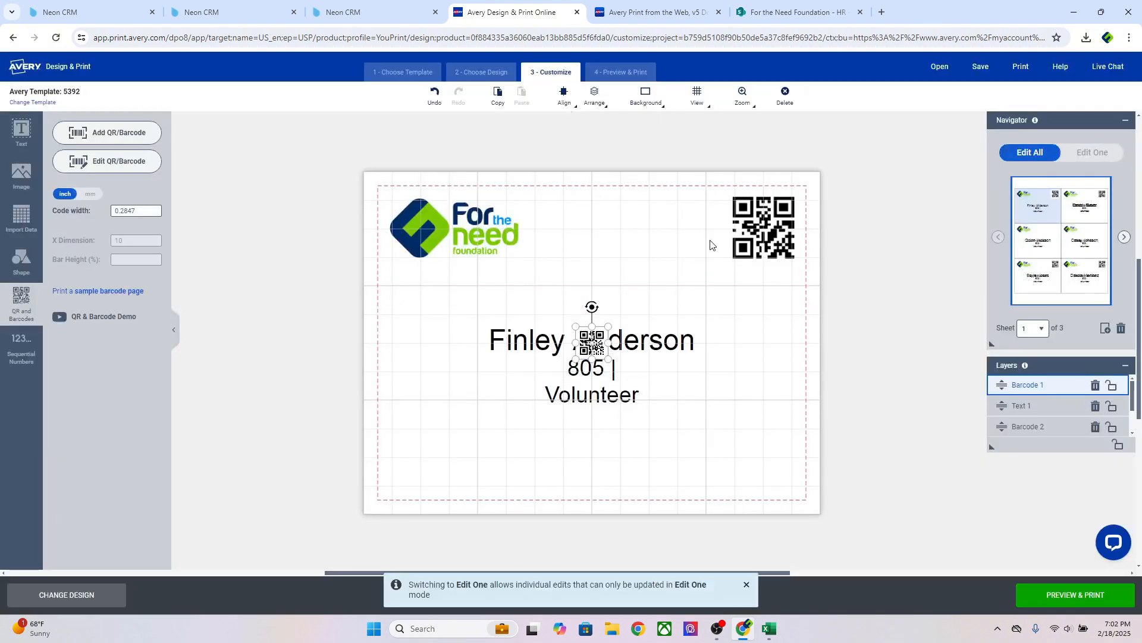
Delete the old top-right QR code and resize the new Account ID QR into that corner
click(747, 235)
key(Delete)
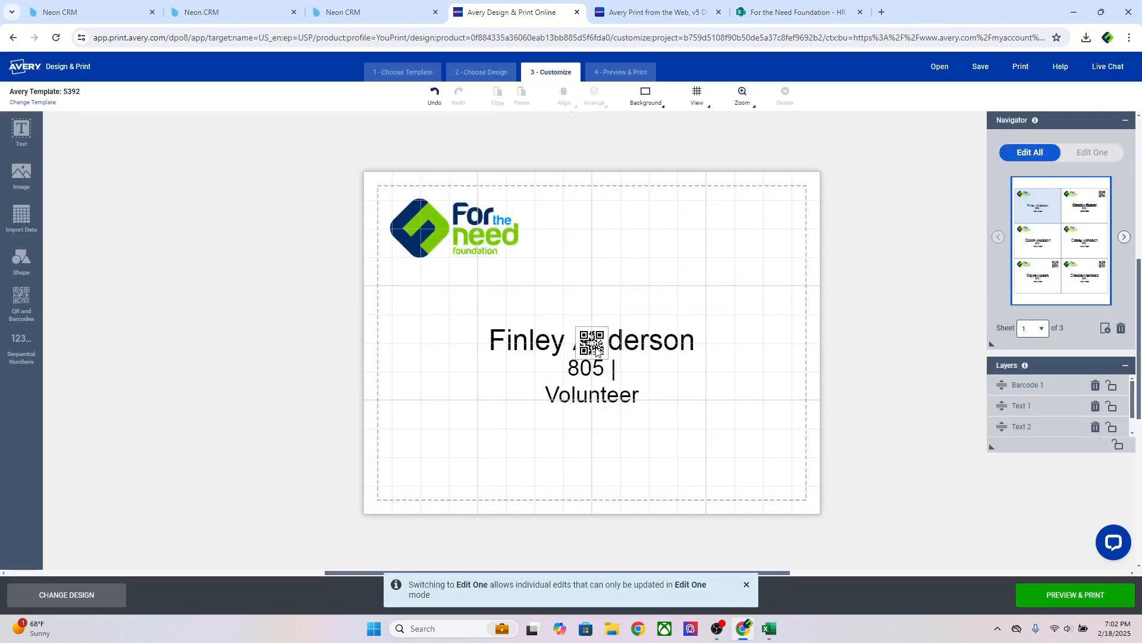
drag(591, 343, 687, 305)
click(772, 500)
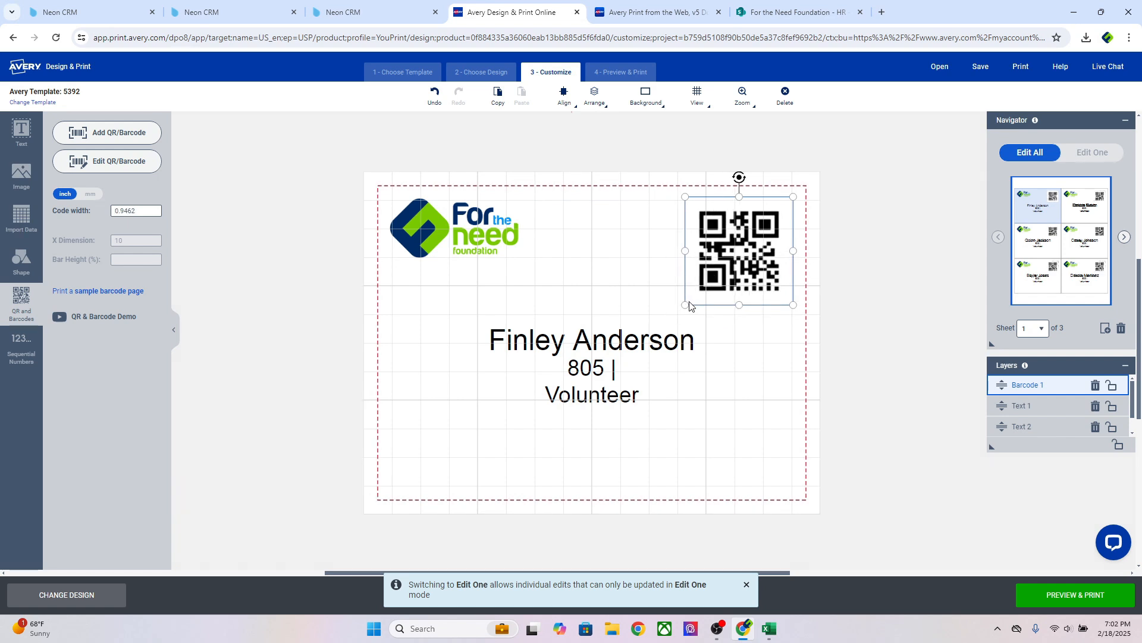
drag(736, 274, 750, 261)
drag(707, 293, 752, 243)
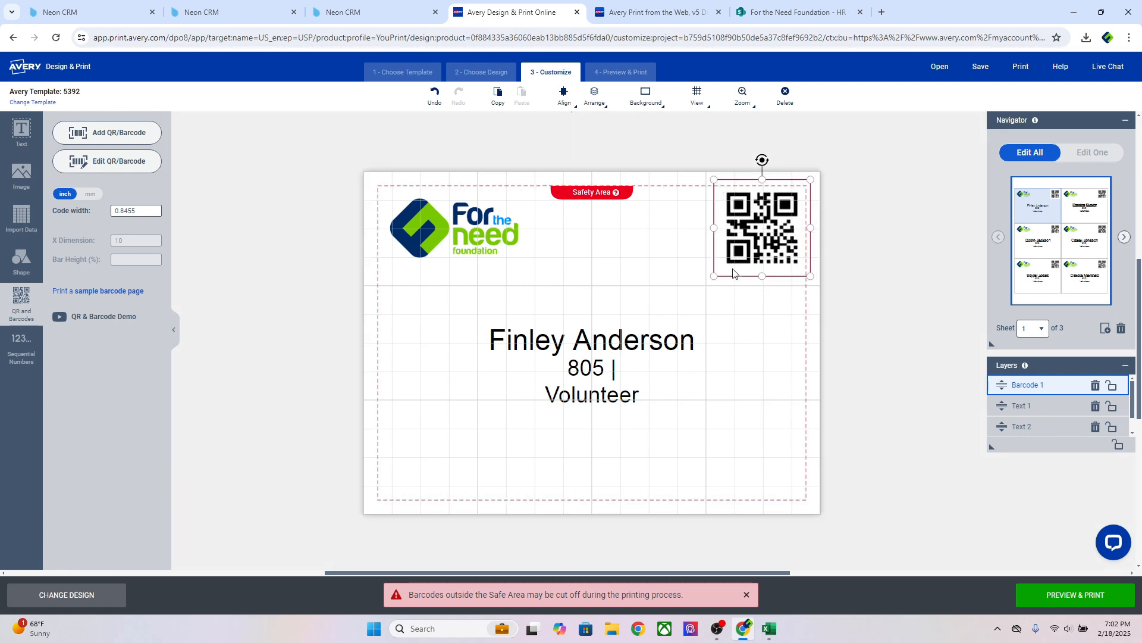
click(864, 279)
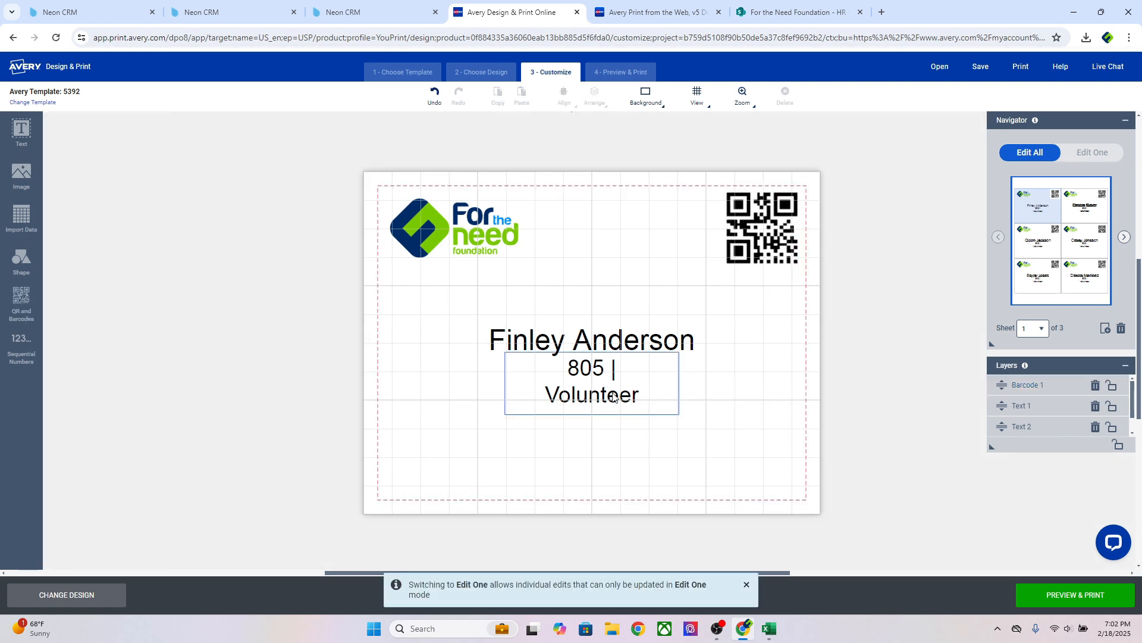
Switch to Edit One and select the name text on badge 2
click(1092, 153)
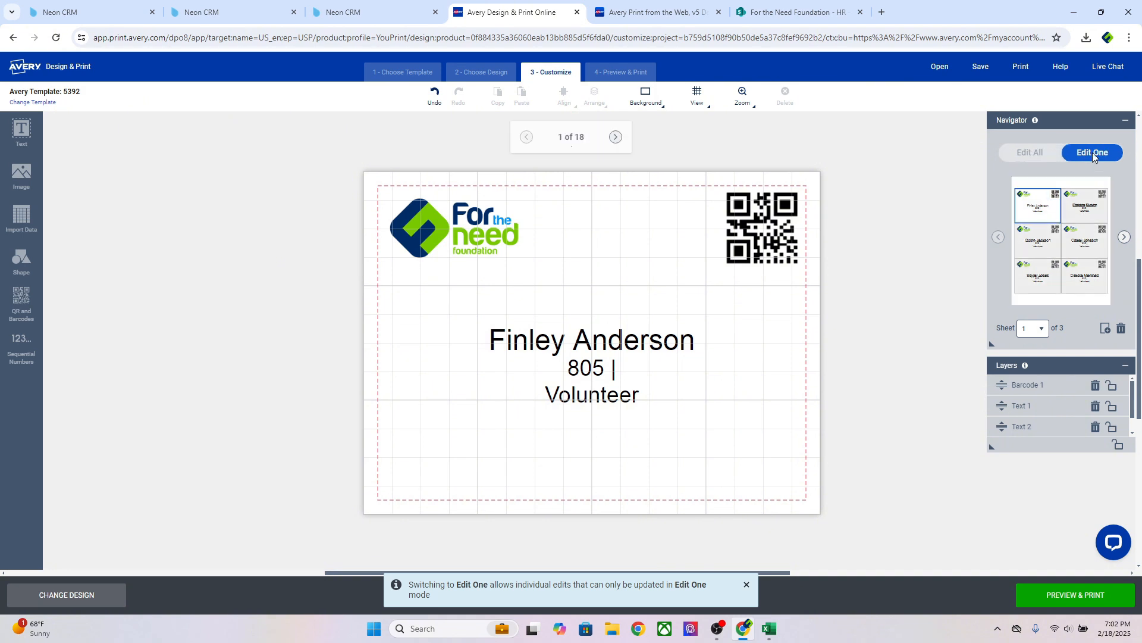
click(1079, 212)
click(626, 343)
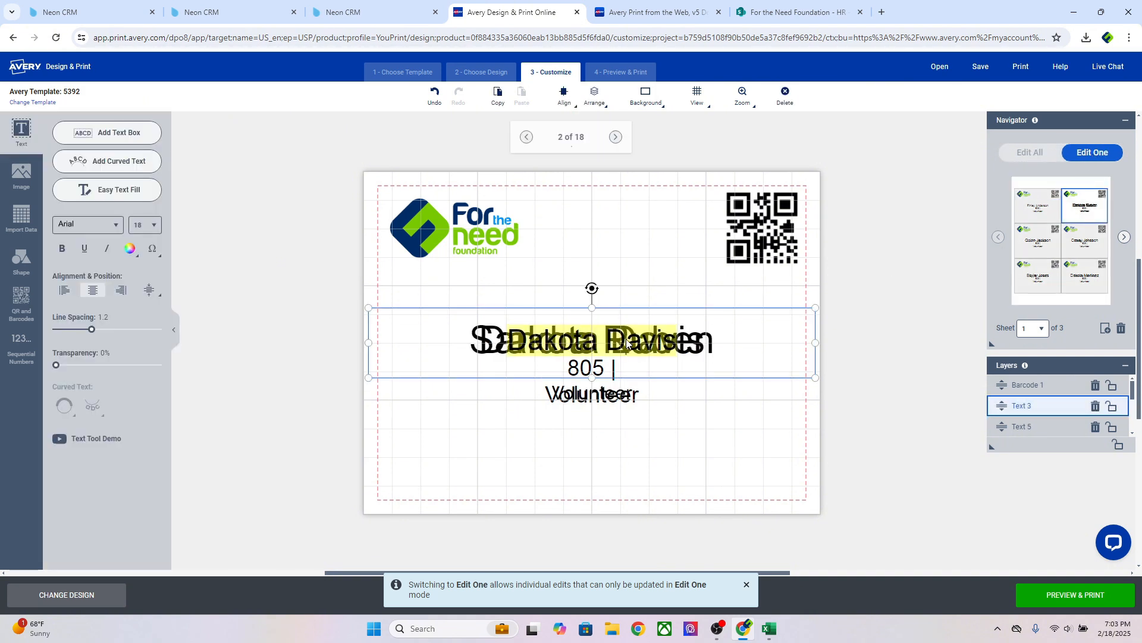
key(Delete)
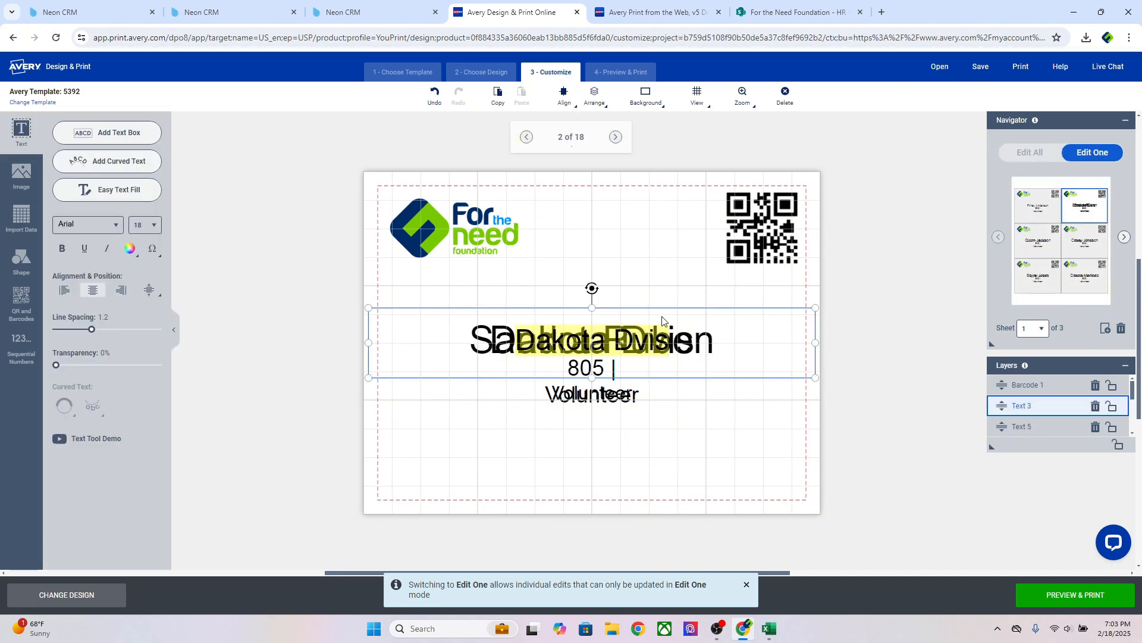
double_click(632, 344)
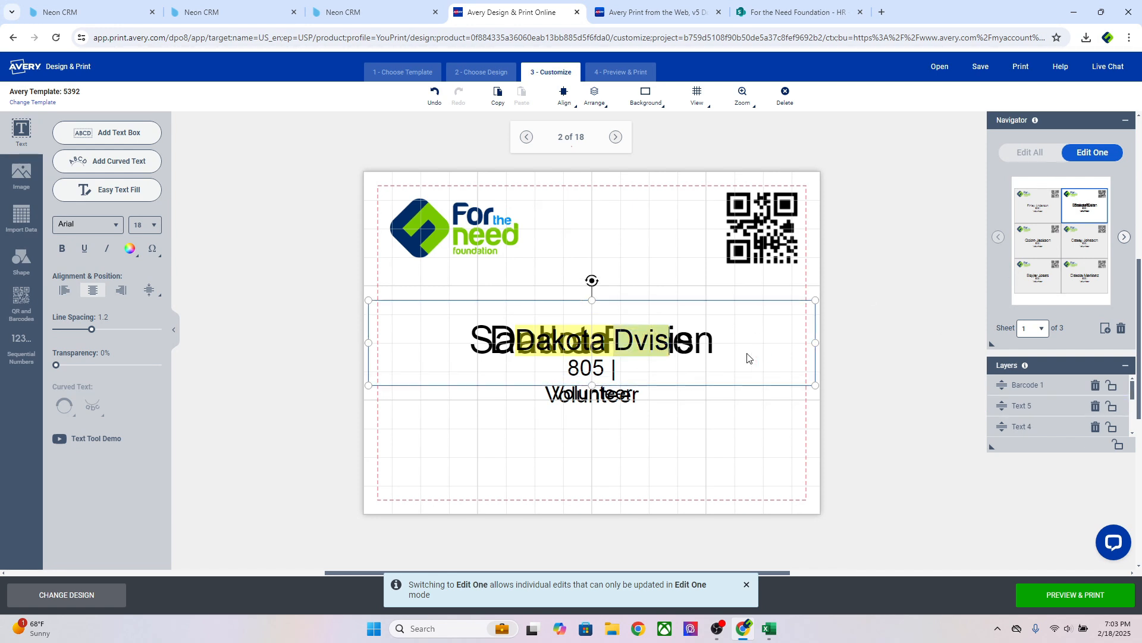
click(751, 411)
click(681, 377)
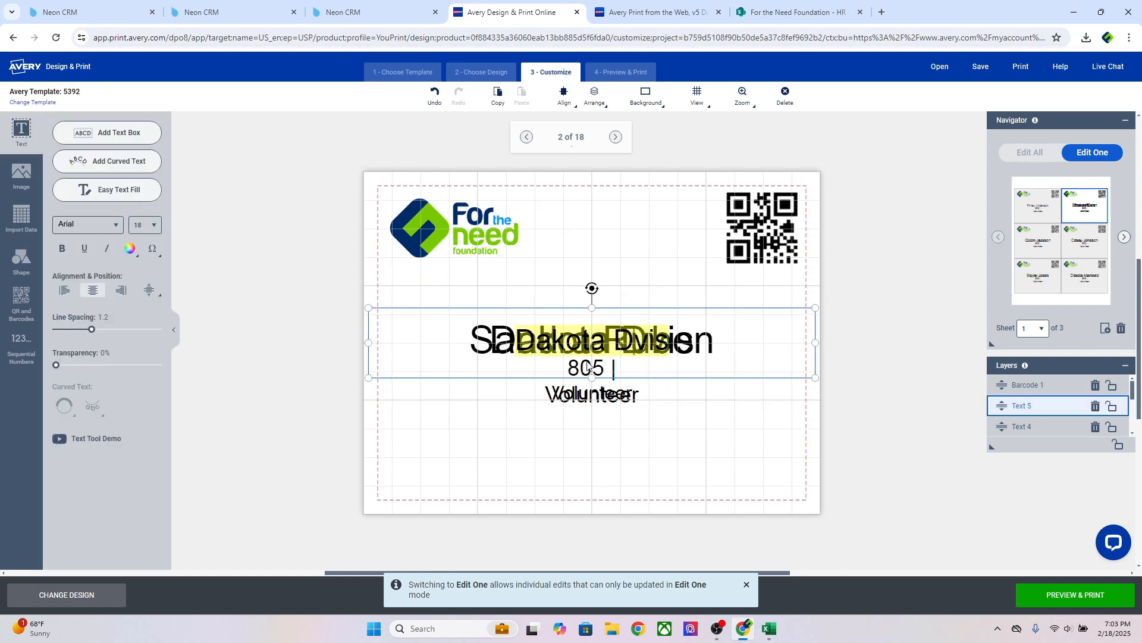
Delete both overlapping name text boxes on badge 2, keeping the event and role line
click(520, 381)
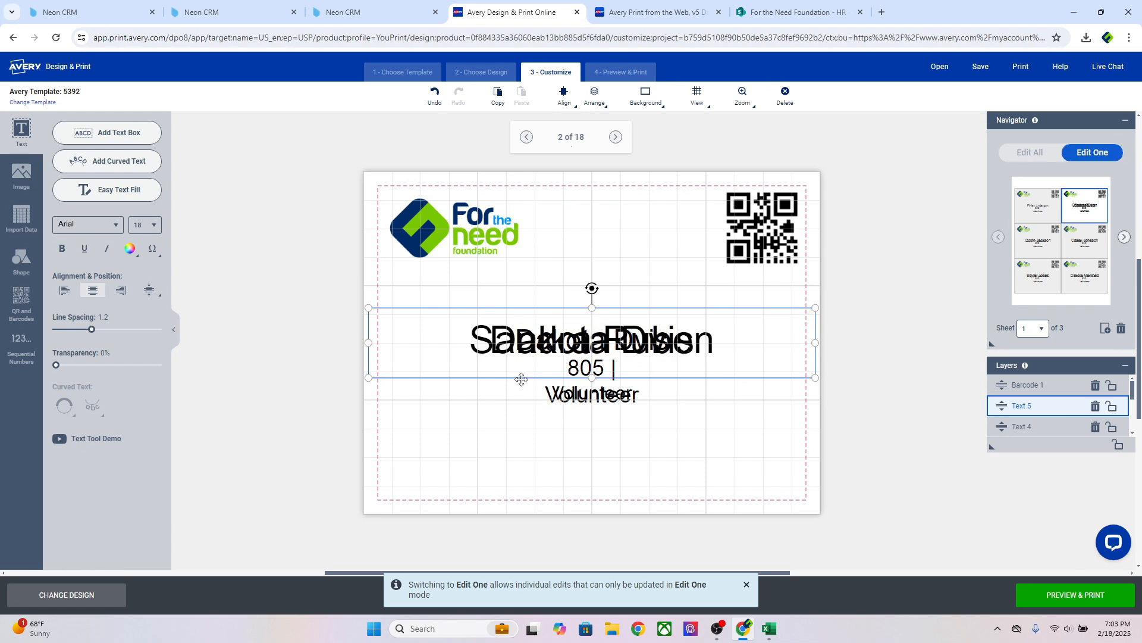
click(523, 381)
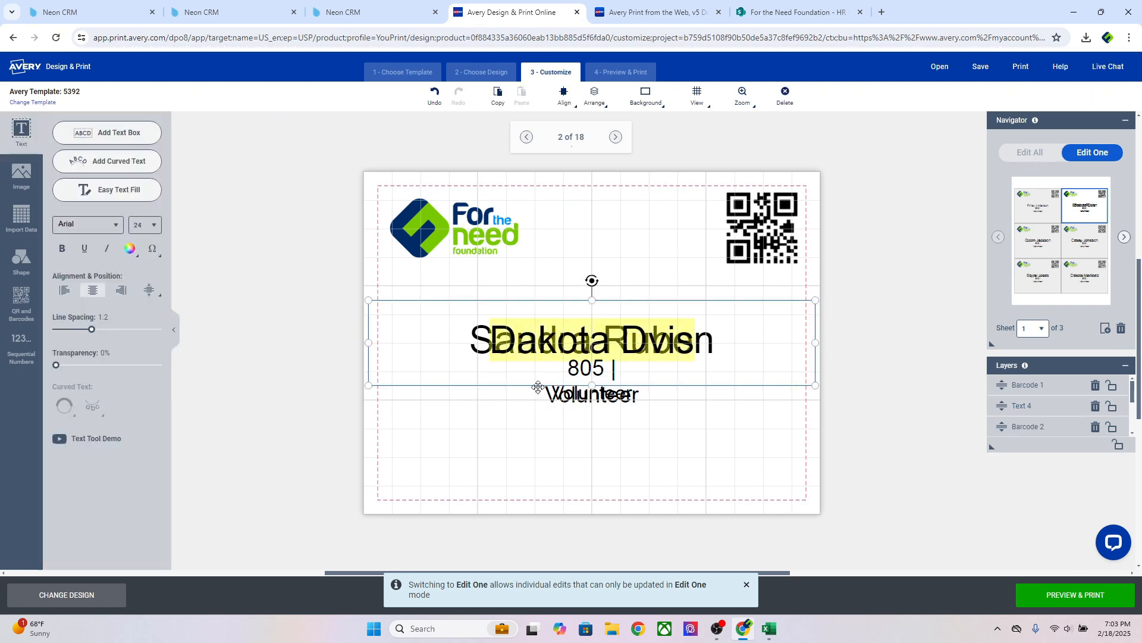
key(Delete)
click(537, 383)
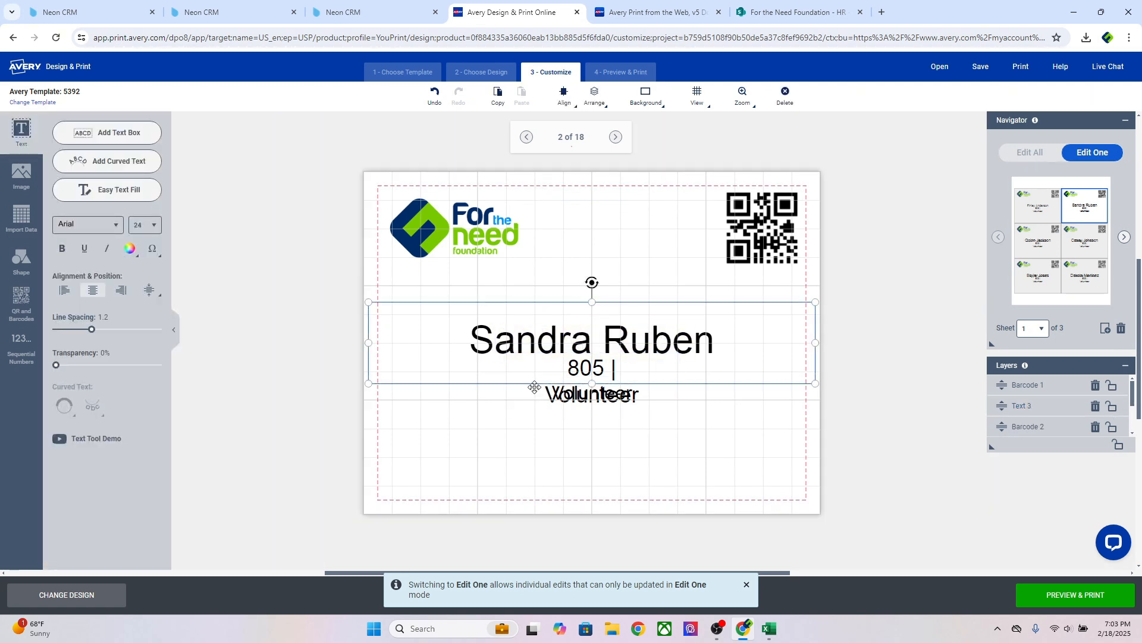
key(Delete)
click(618, 399)
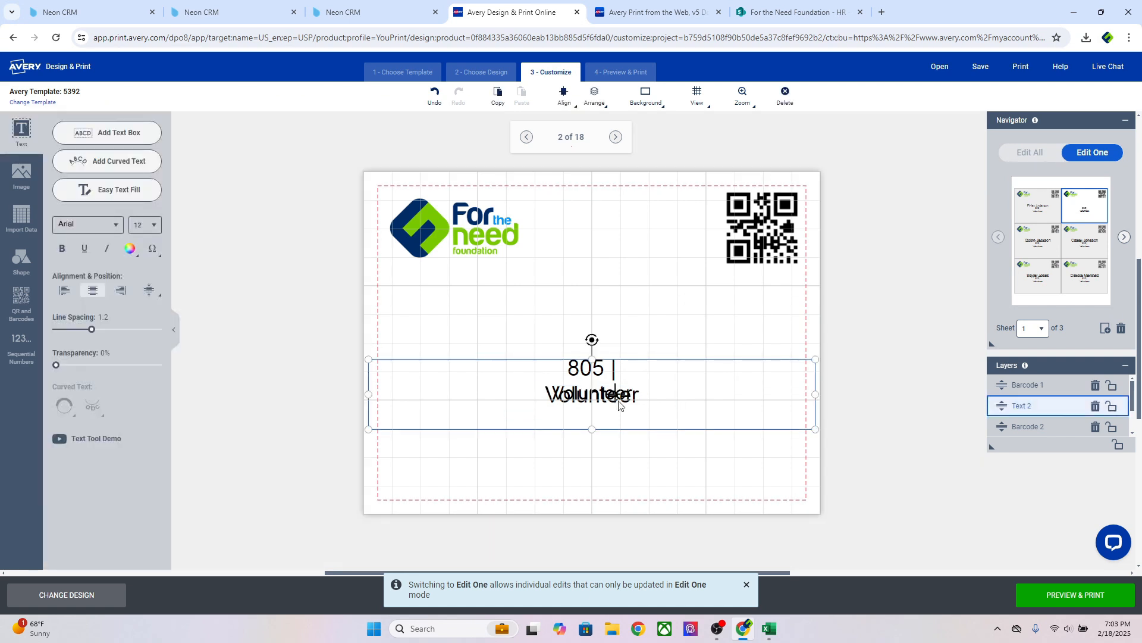
click(852, 310)
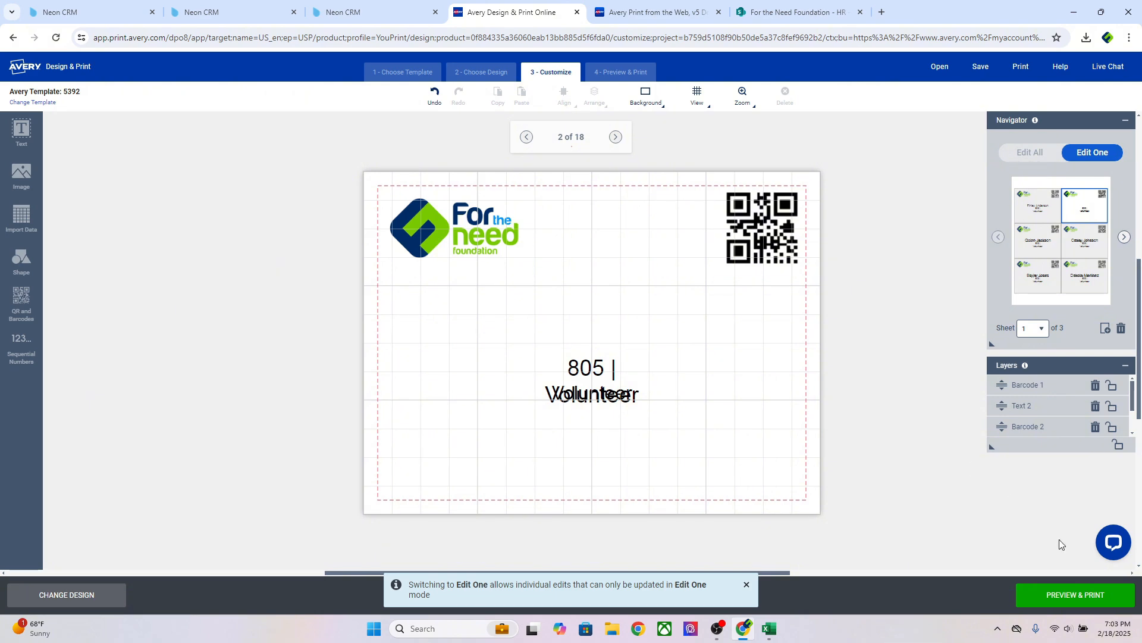
Bypass the barcode safe-area warning, save the volunteer badge project to the account, and open its PDF
click(1062, 595)
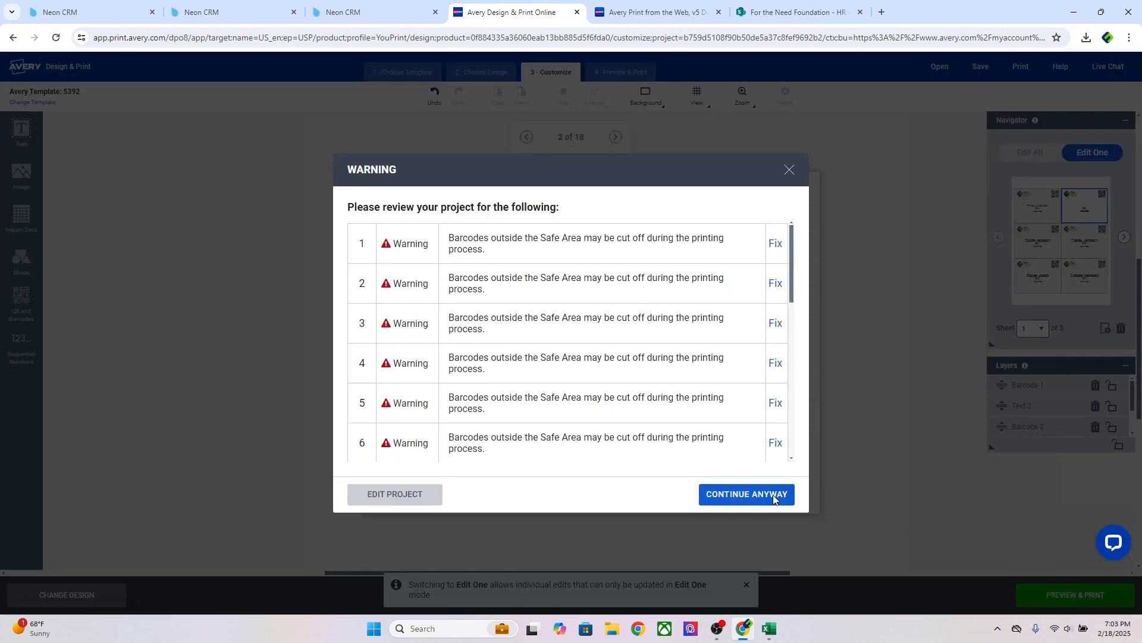
click(731, 500)
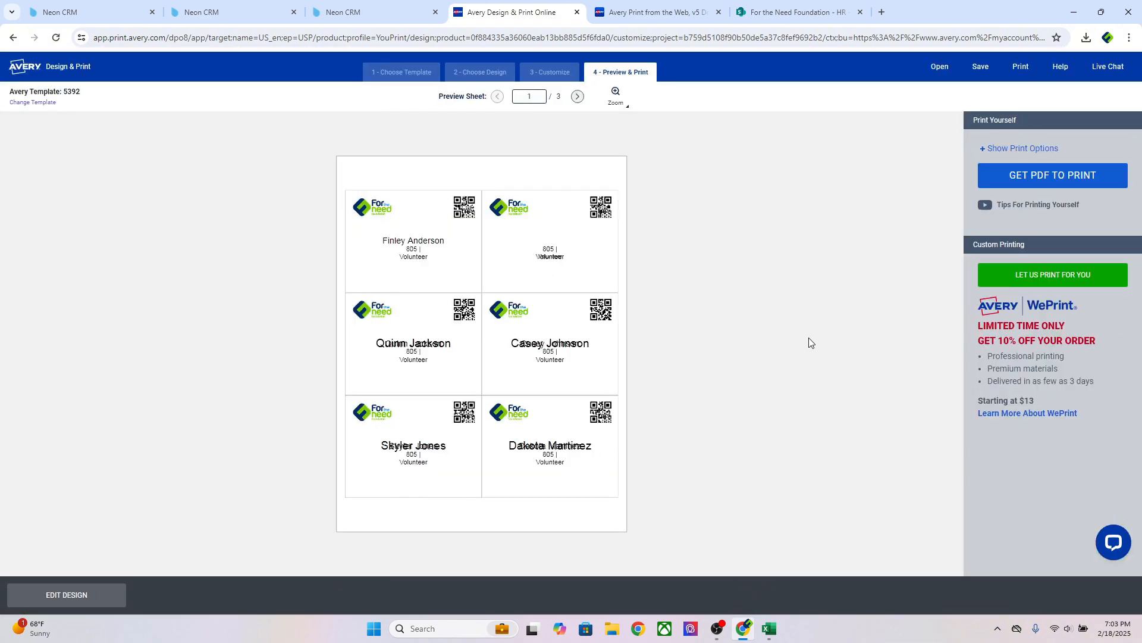
click(1050, 179)
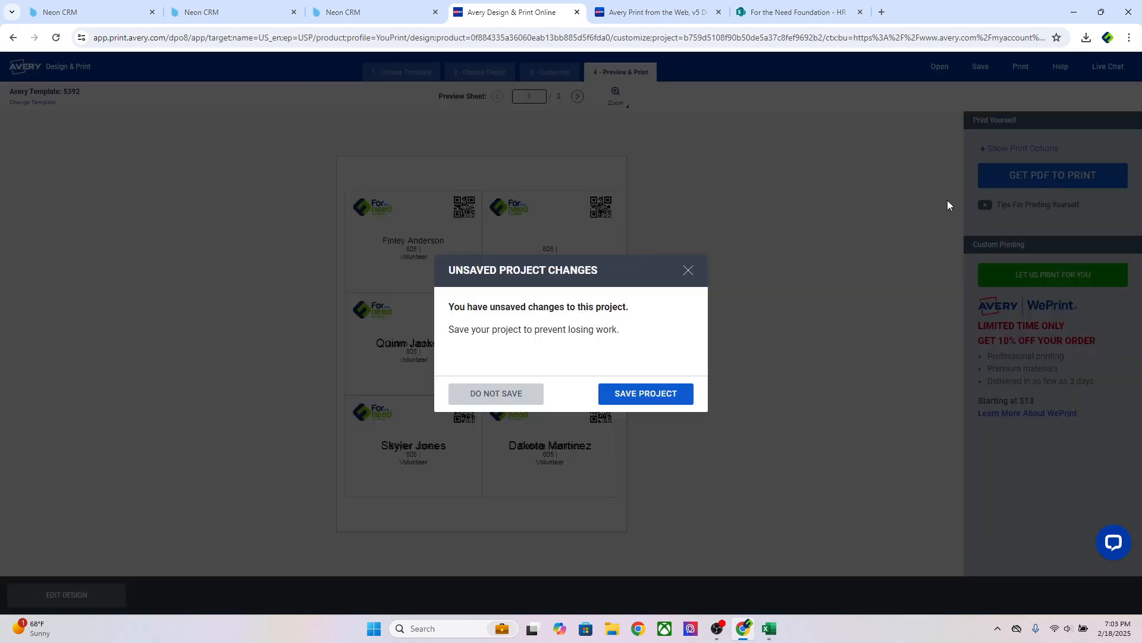
click(648, 396)
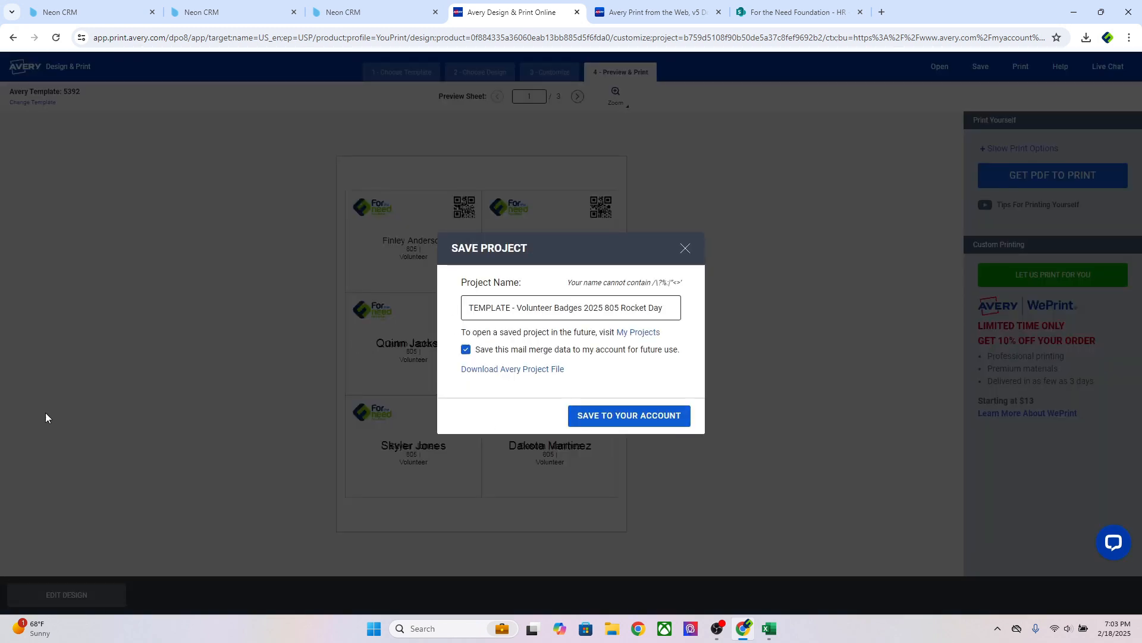
click(608, 412)
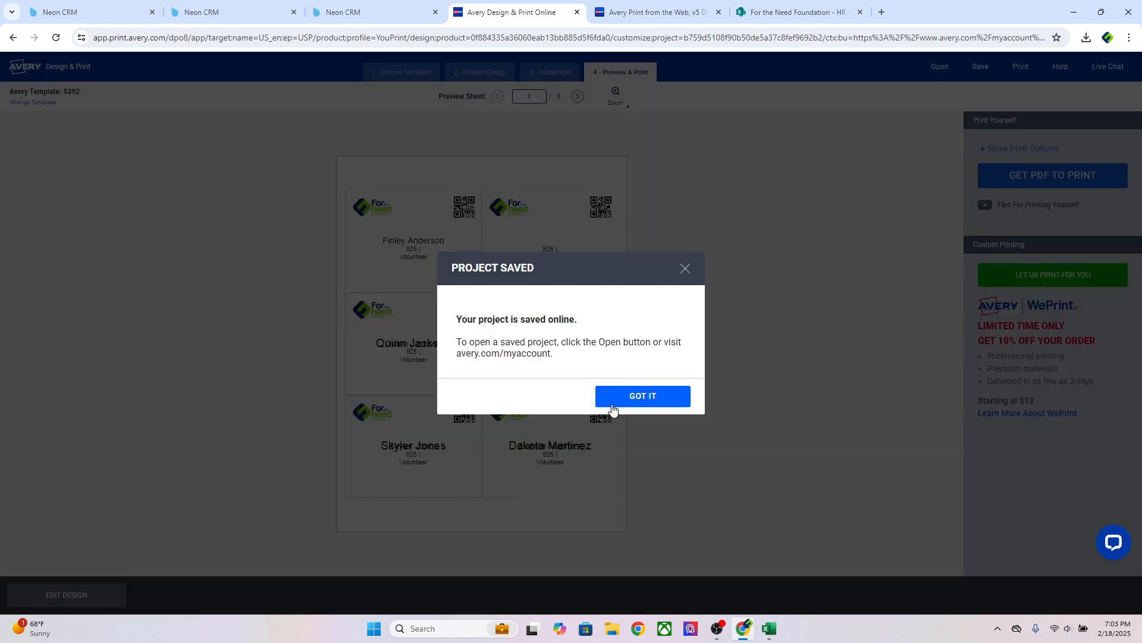
click(649, 390)
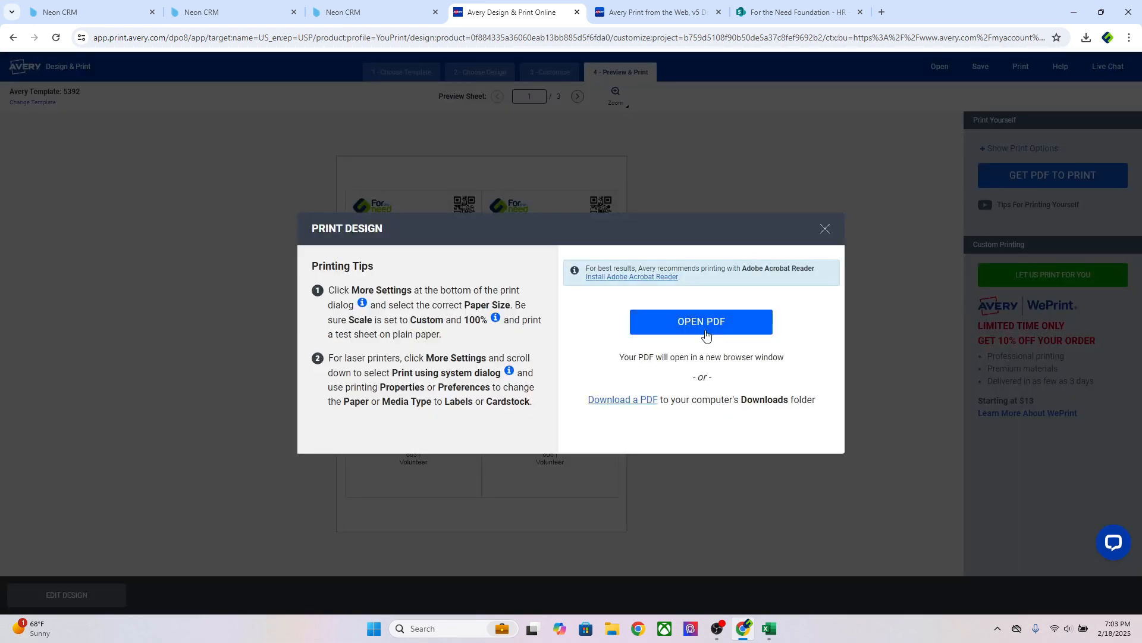
click(706, 333)
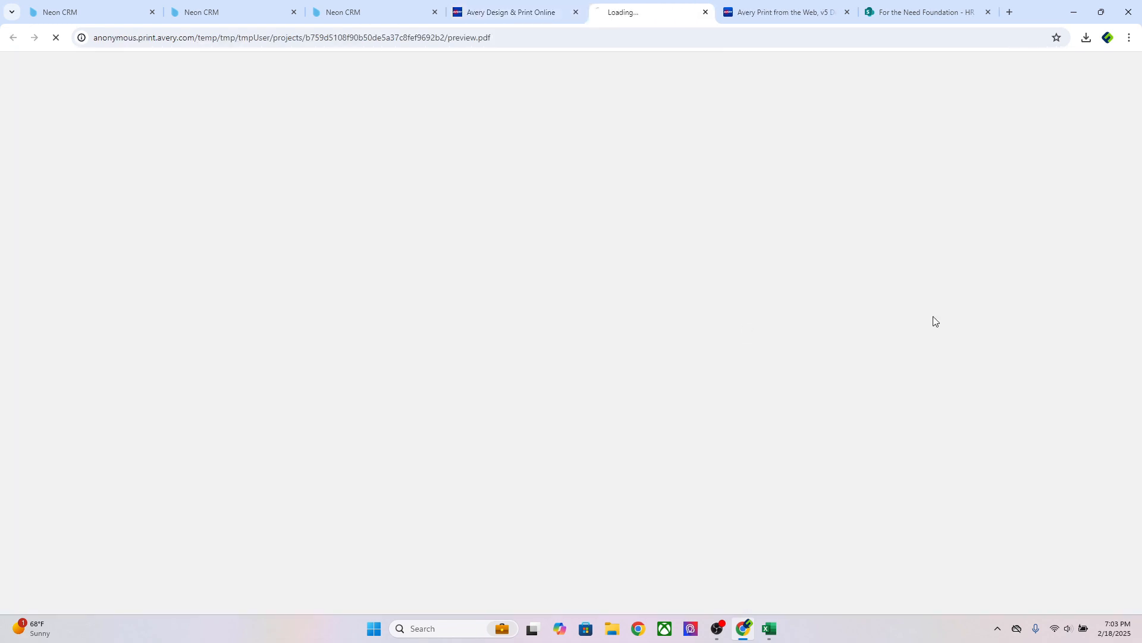